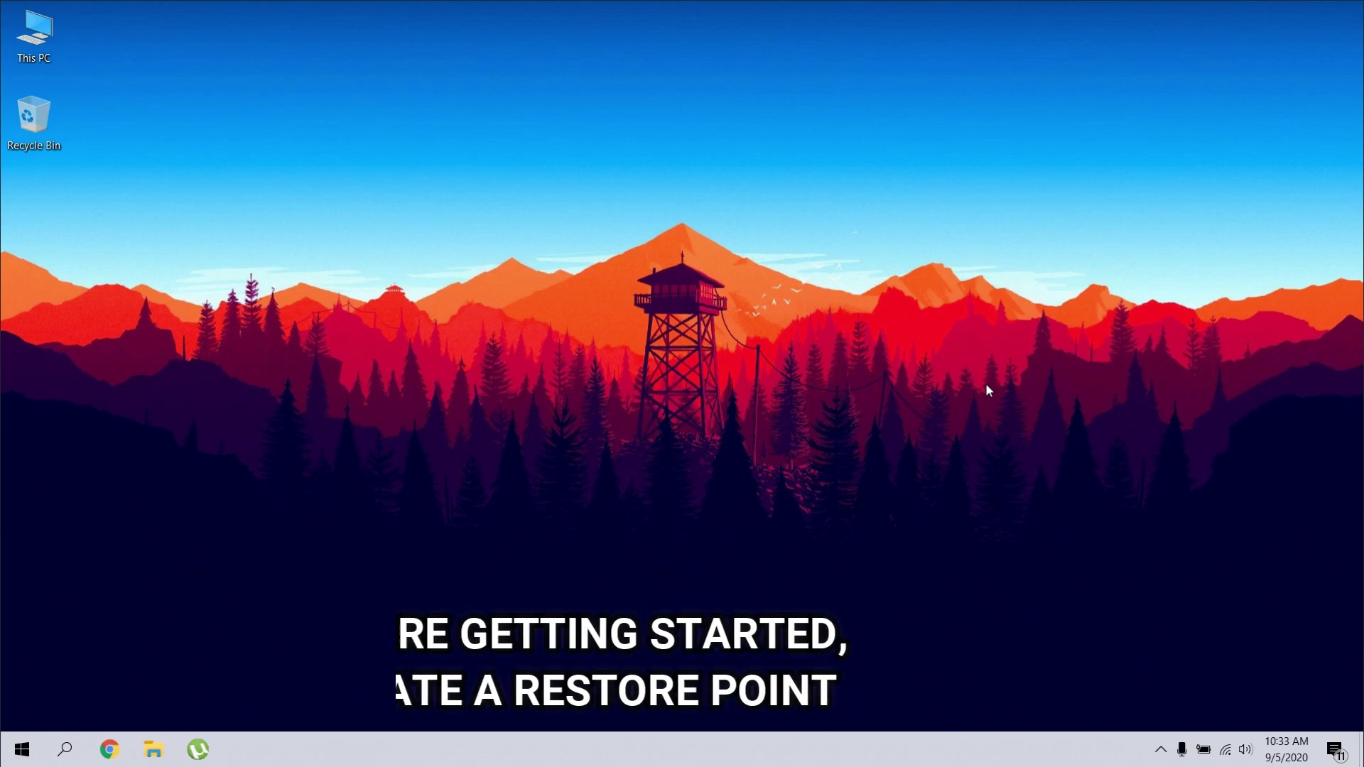
Step: Search Windows for "create a restore point" and open the System Protection settings
left_click(74, 752)
type("crea")
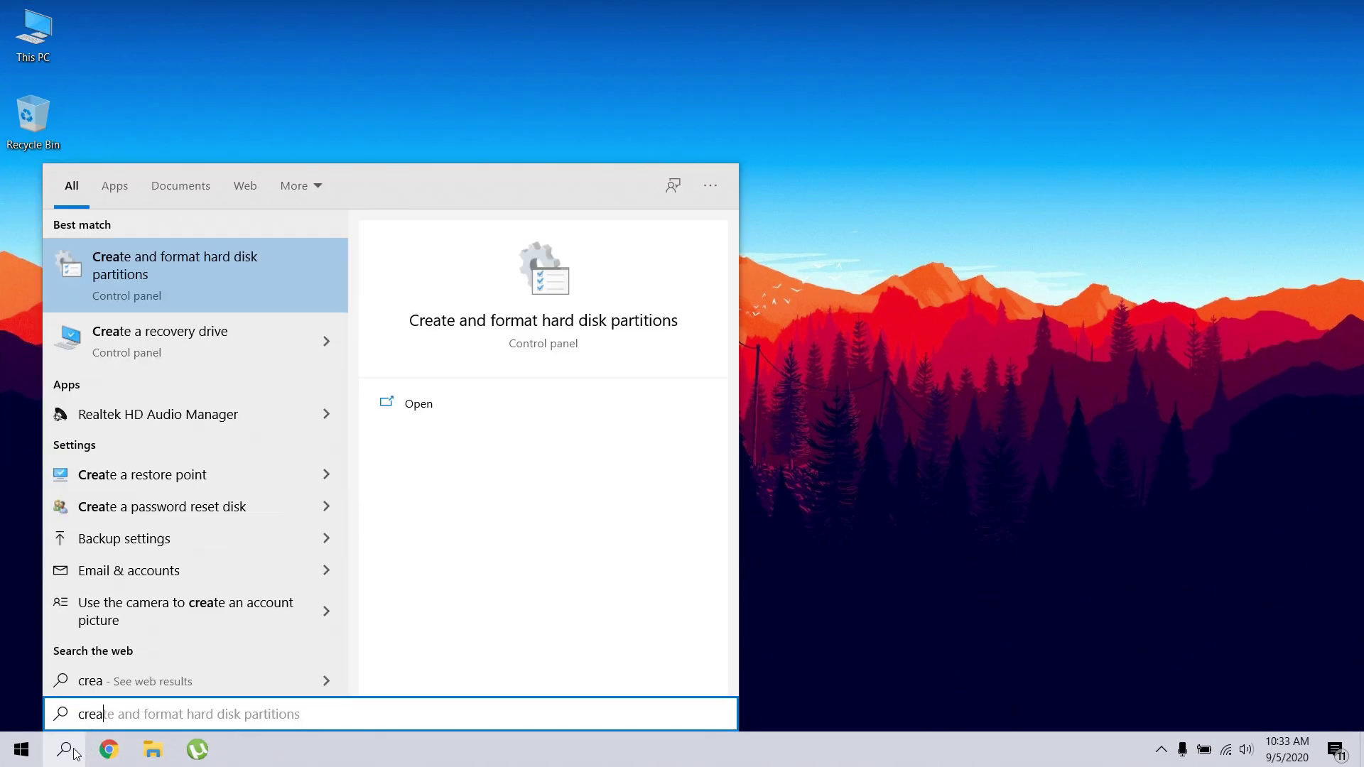
type("te a restore")
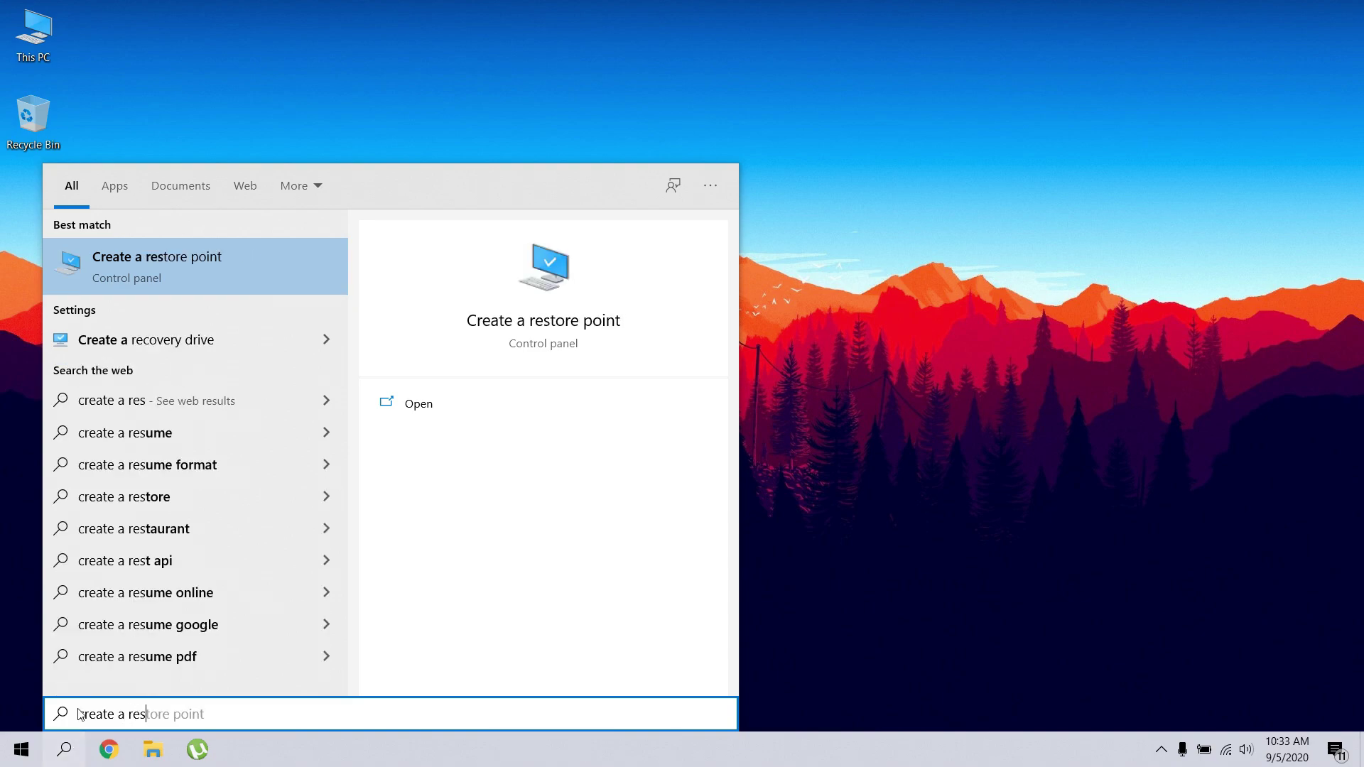
left_click(251, 258)
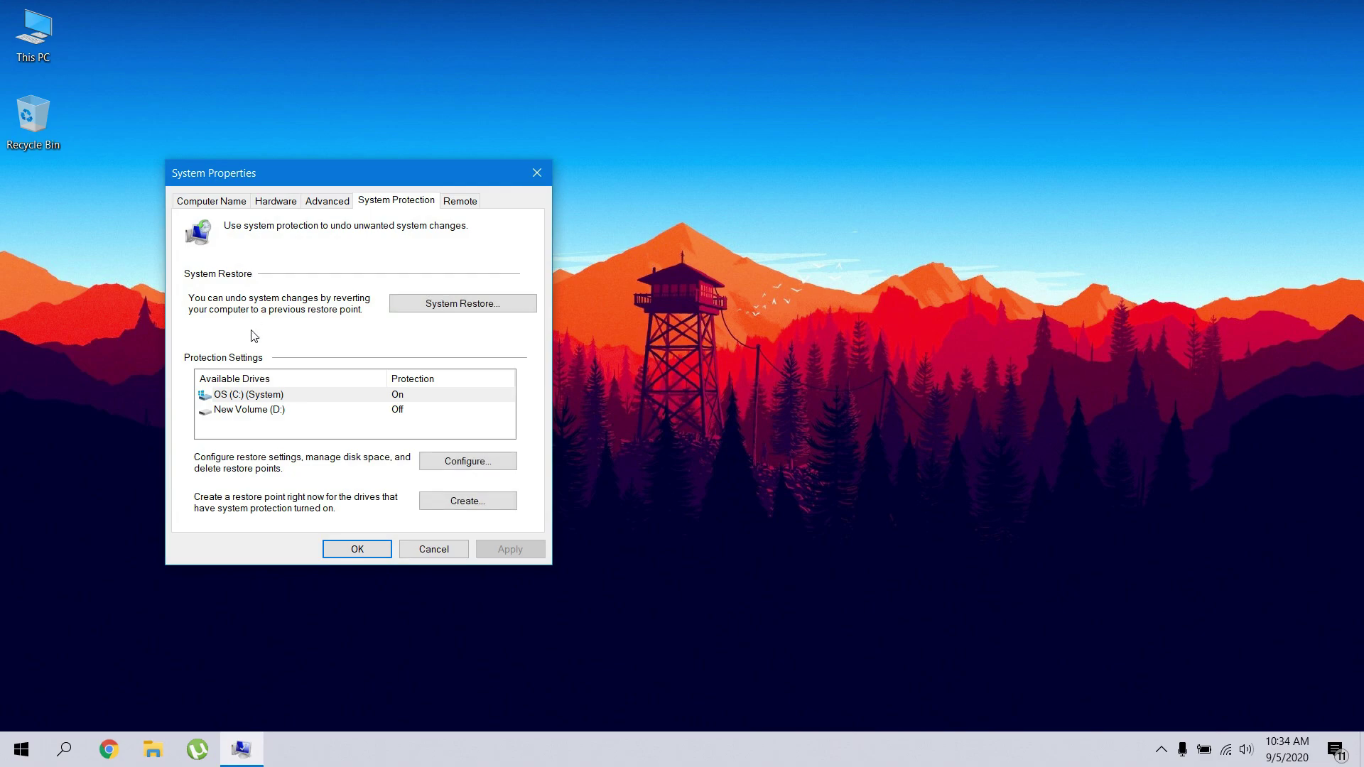
Step: Create a restore point named backup01 for the OS (C:) drive and close System Properties
left_click(241, 399)
left_click(458, 501)
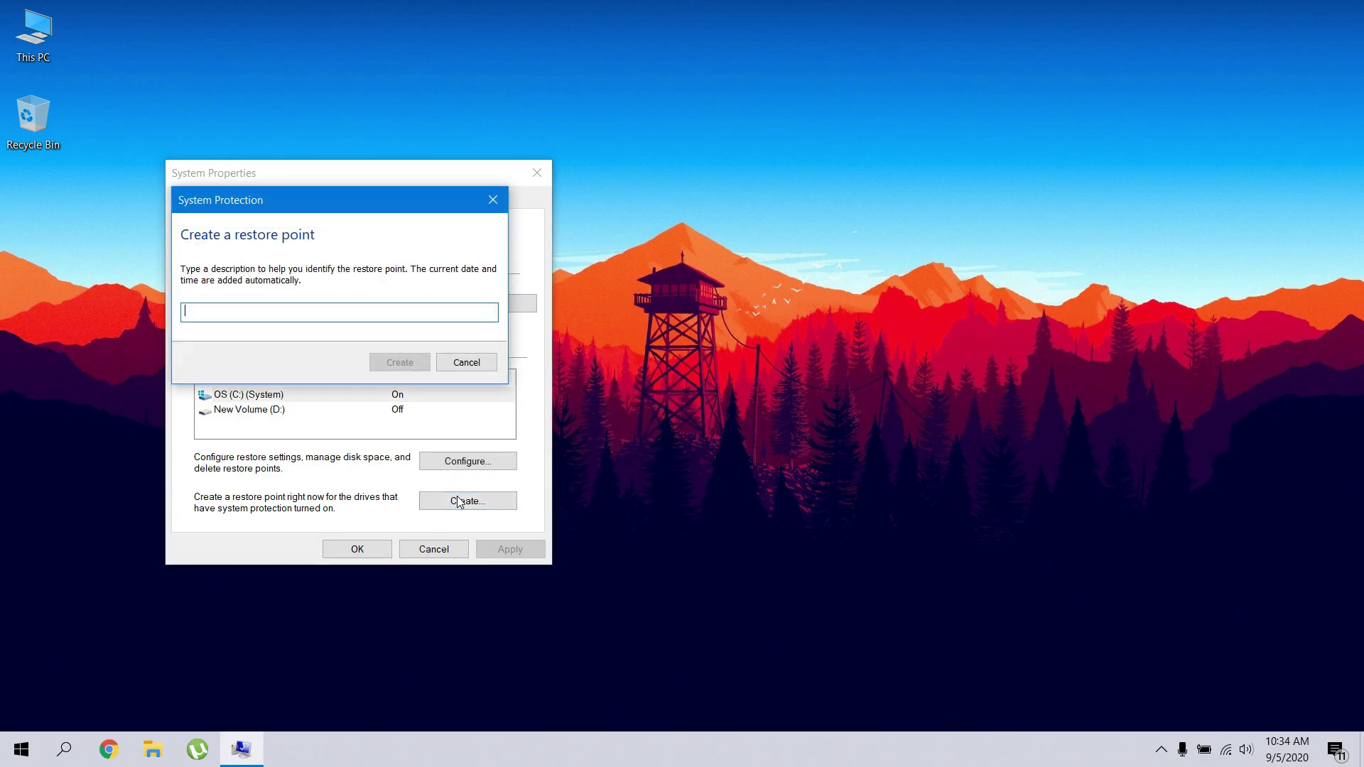
type("backup01")
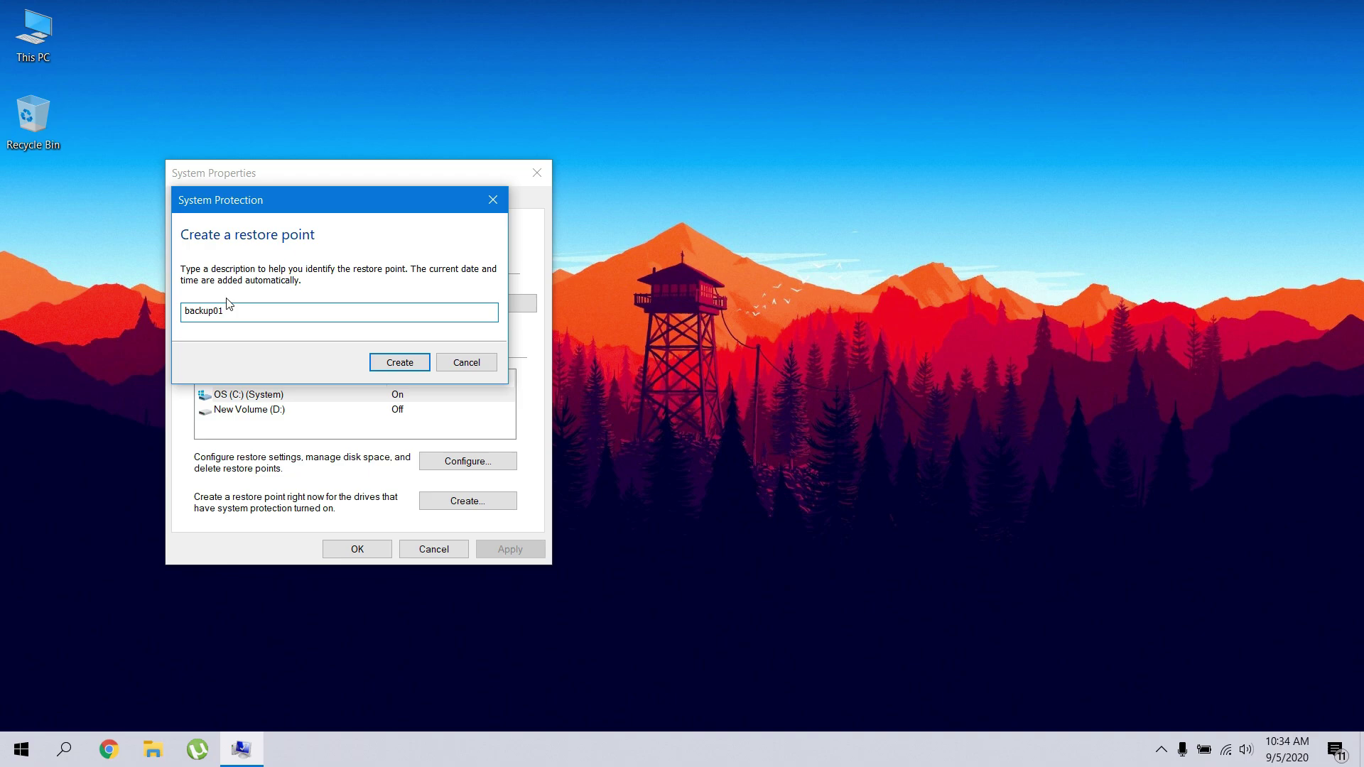
left_click(400, 363)
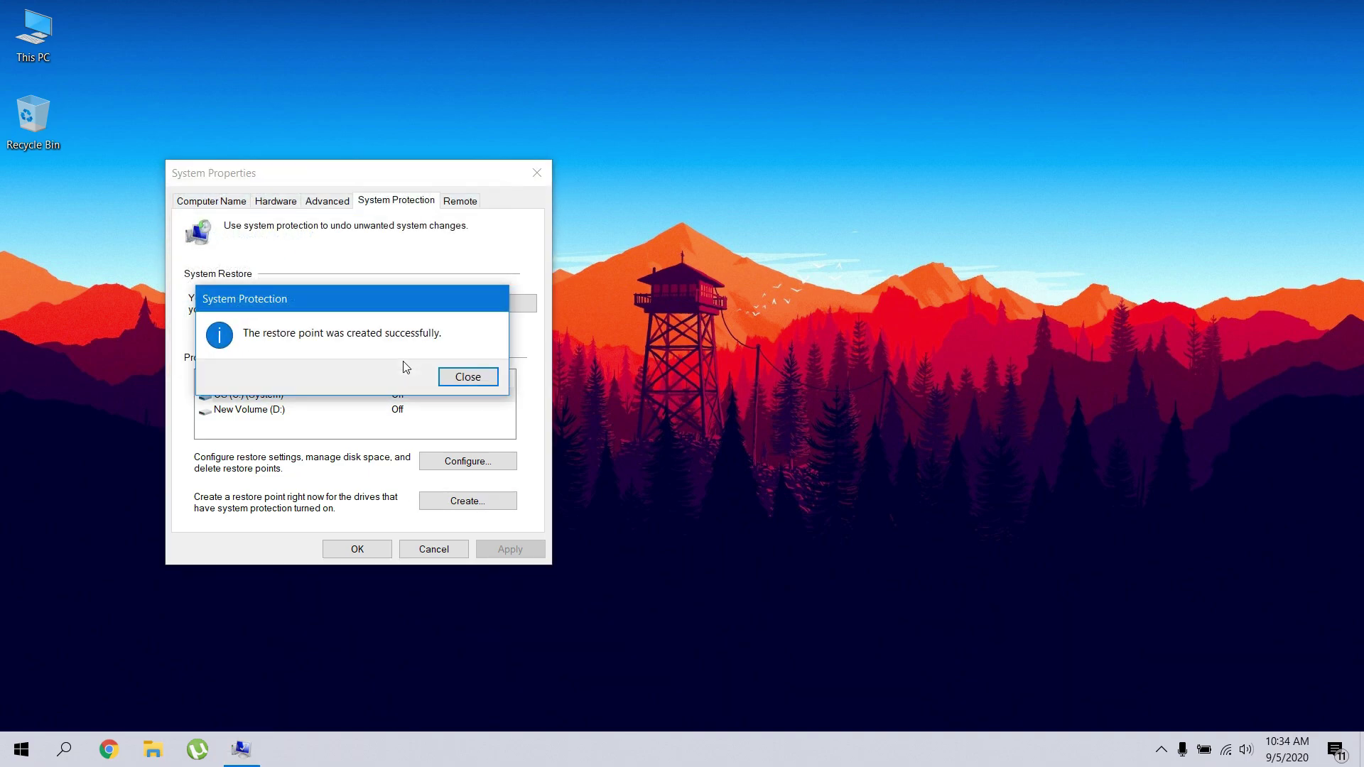
left_click(463, 384)
left_click(381, 555)
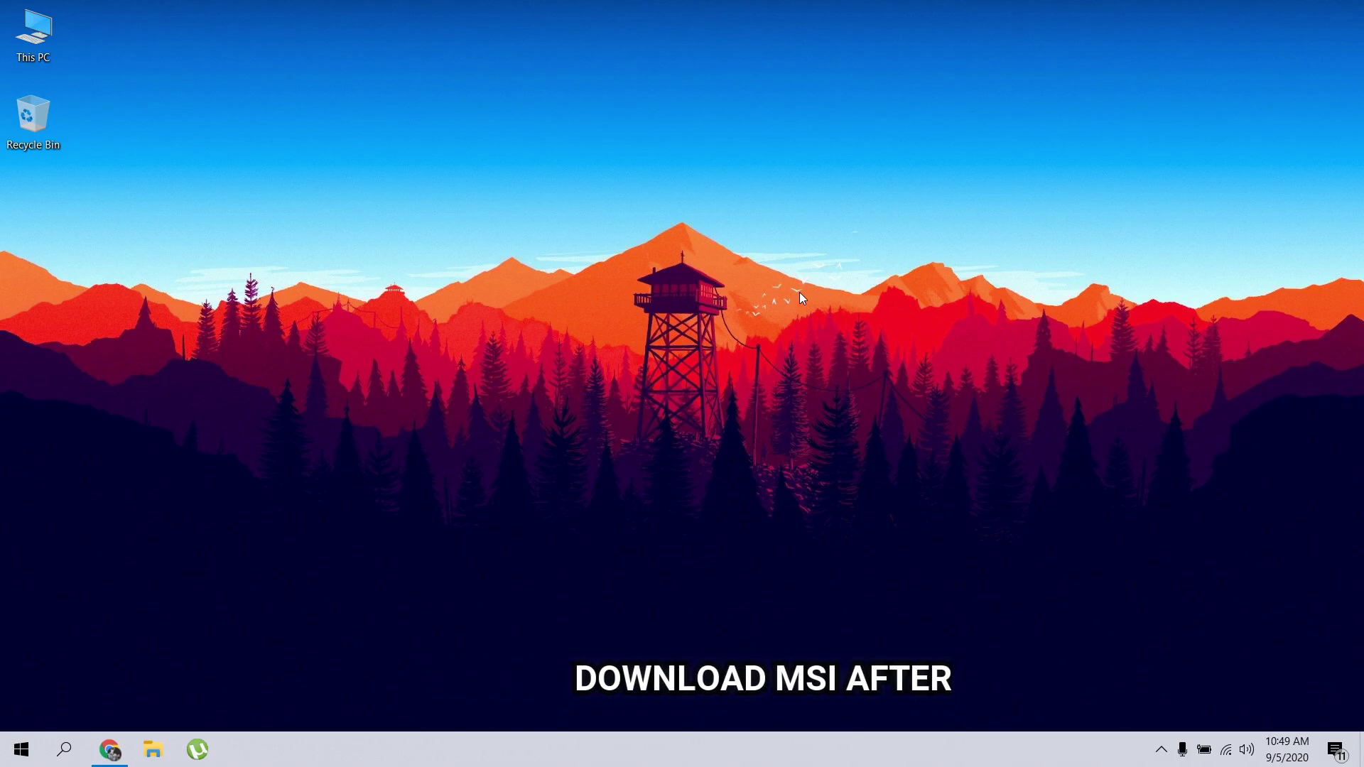
Step: Switch to Chrome and download the regular, non-beta Windows version of MSI Afterburner from MSI's Afterburner page
left_click(109, 750)
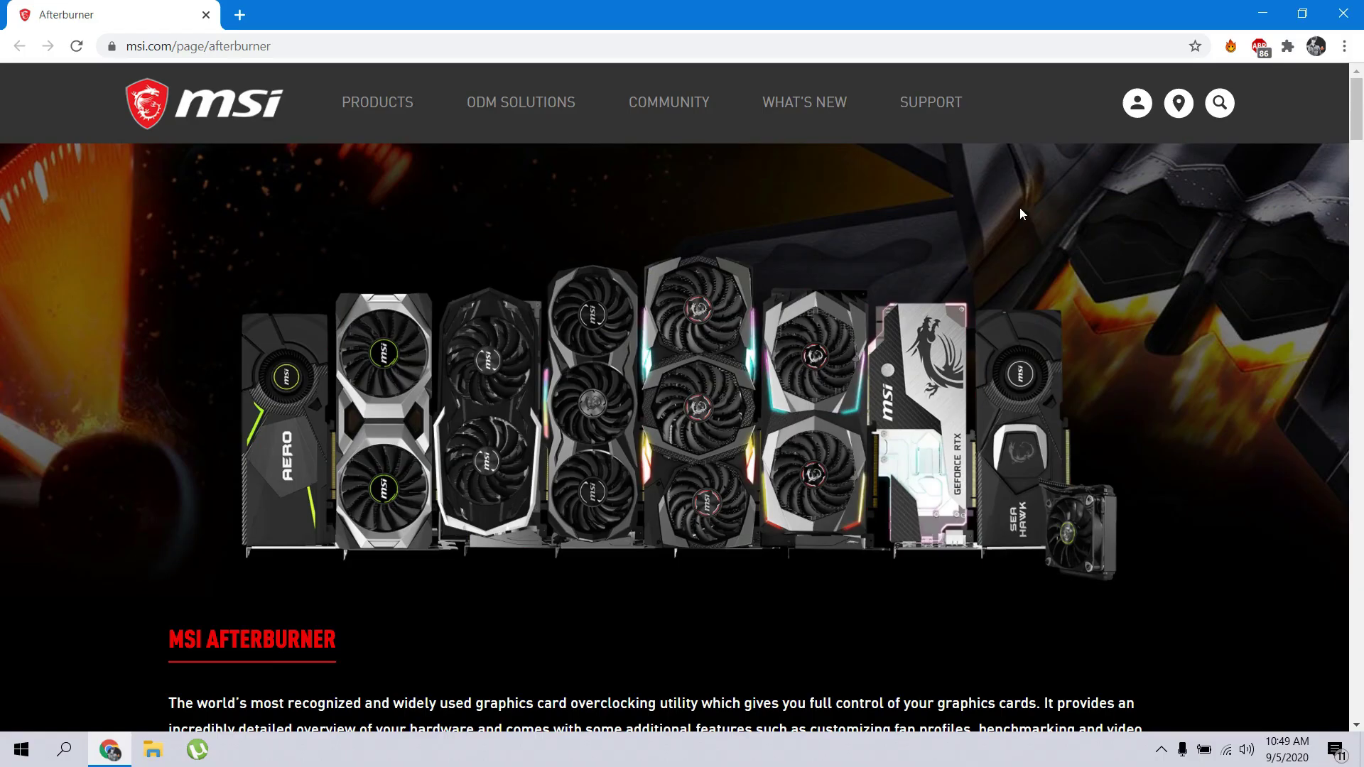
left_click_drag(1357, 132, 1359, 652)
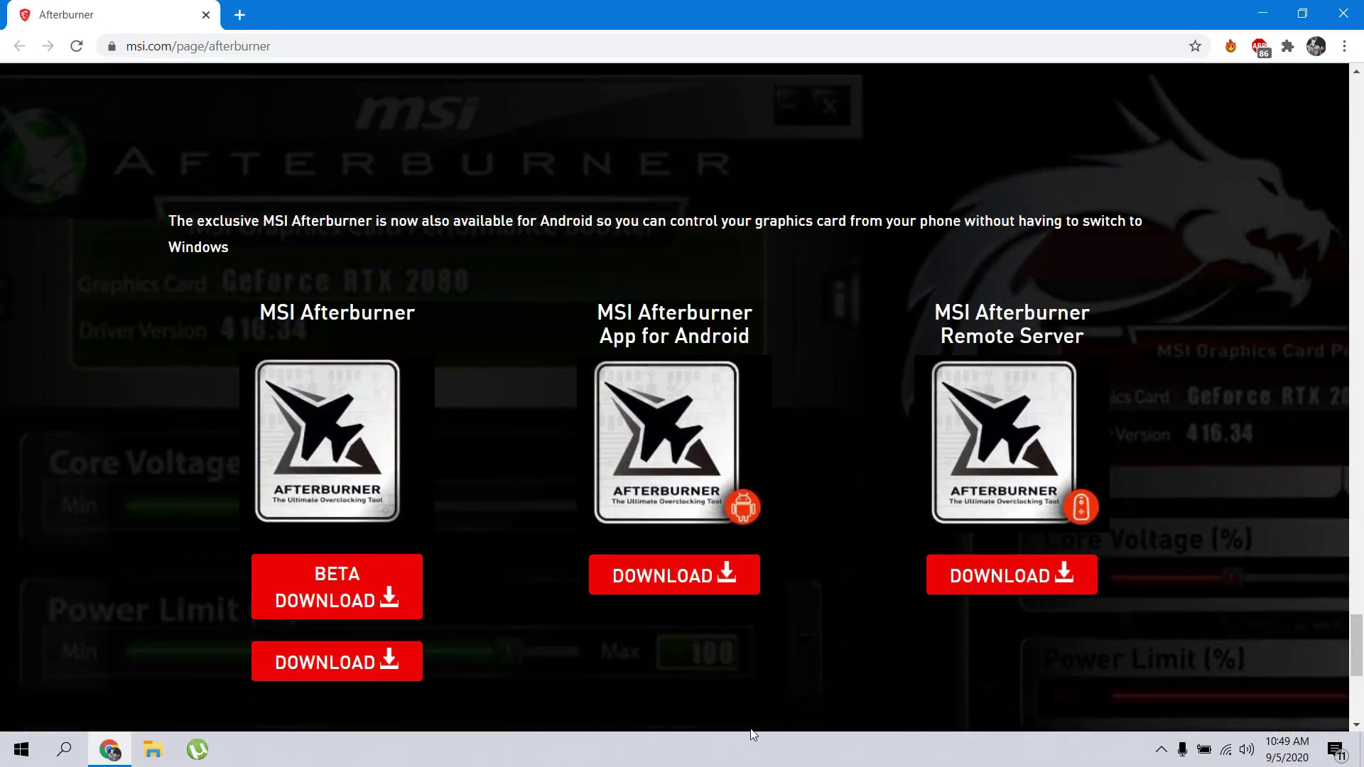
left_click(314, 661)
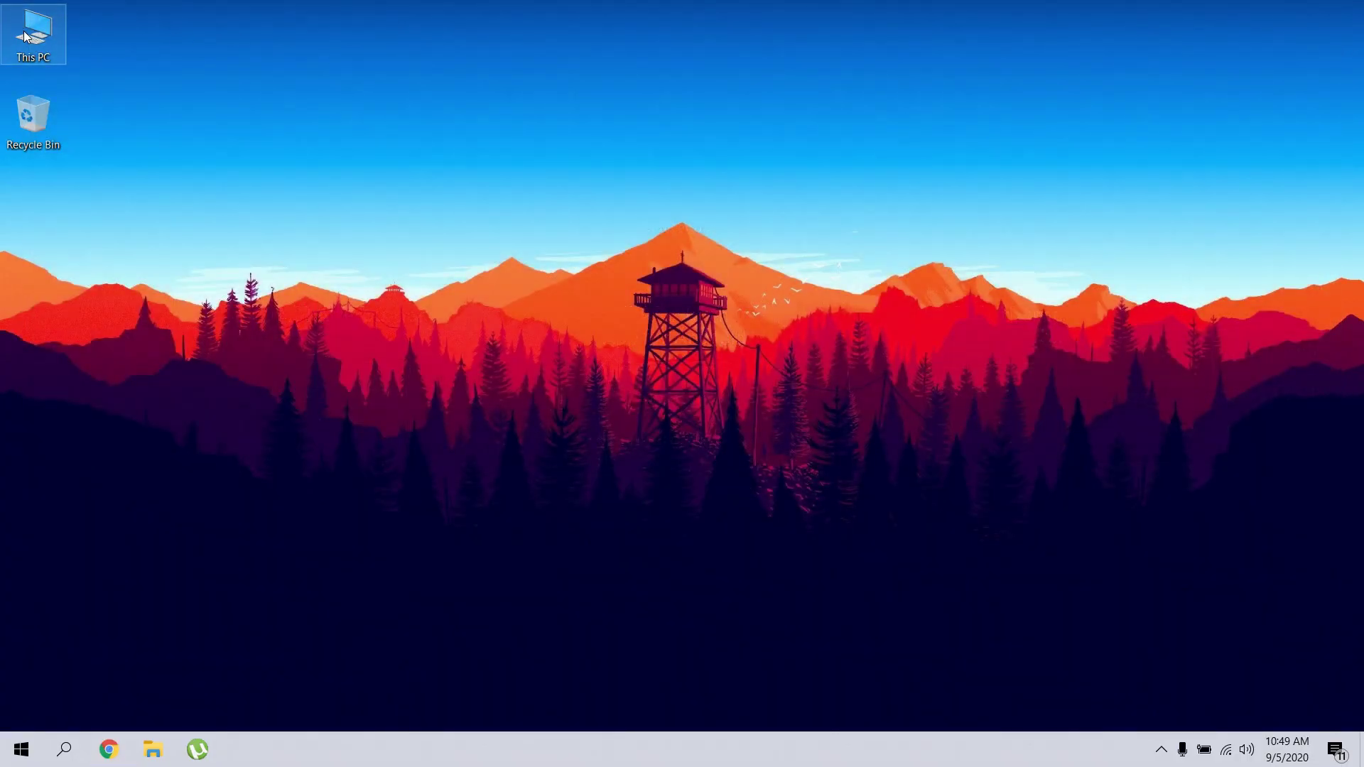
Step: Extract the MSIAfterburnerSetup archive in the Downloads folder to its own MSIAfterburnerSetup folder
double_click(24, 35)
double_click(860, 203)
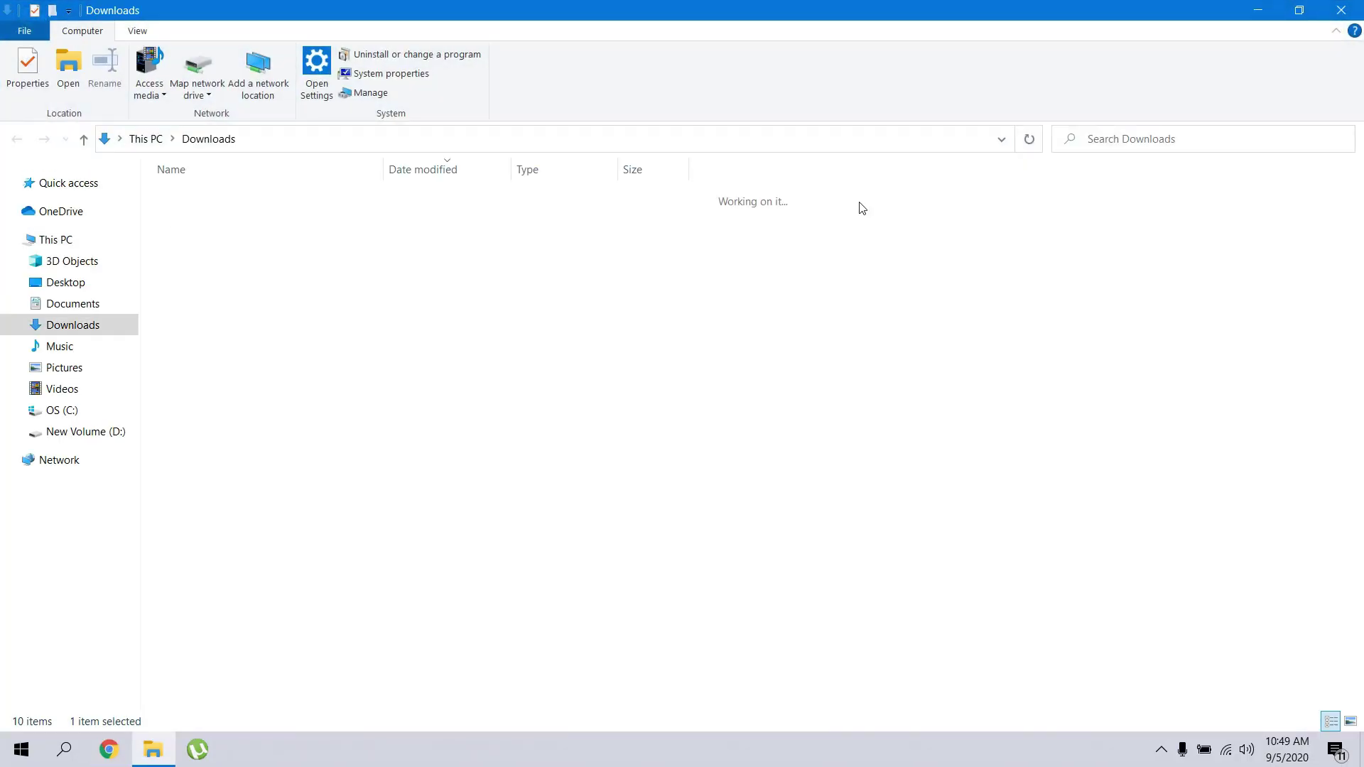
left_click(360, 216)
right_click(360, 218)
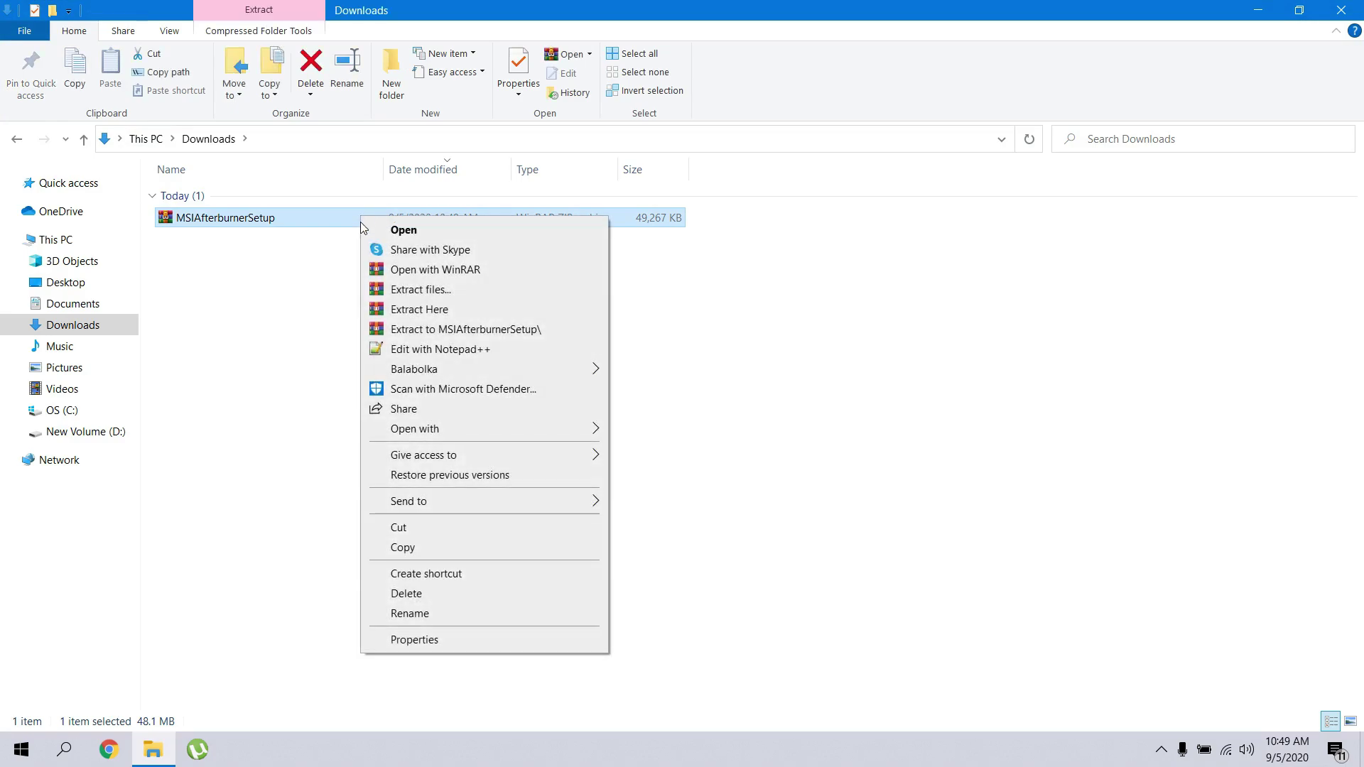
left_click(419, 289)
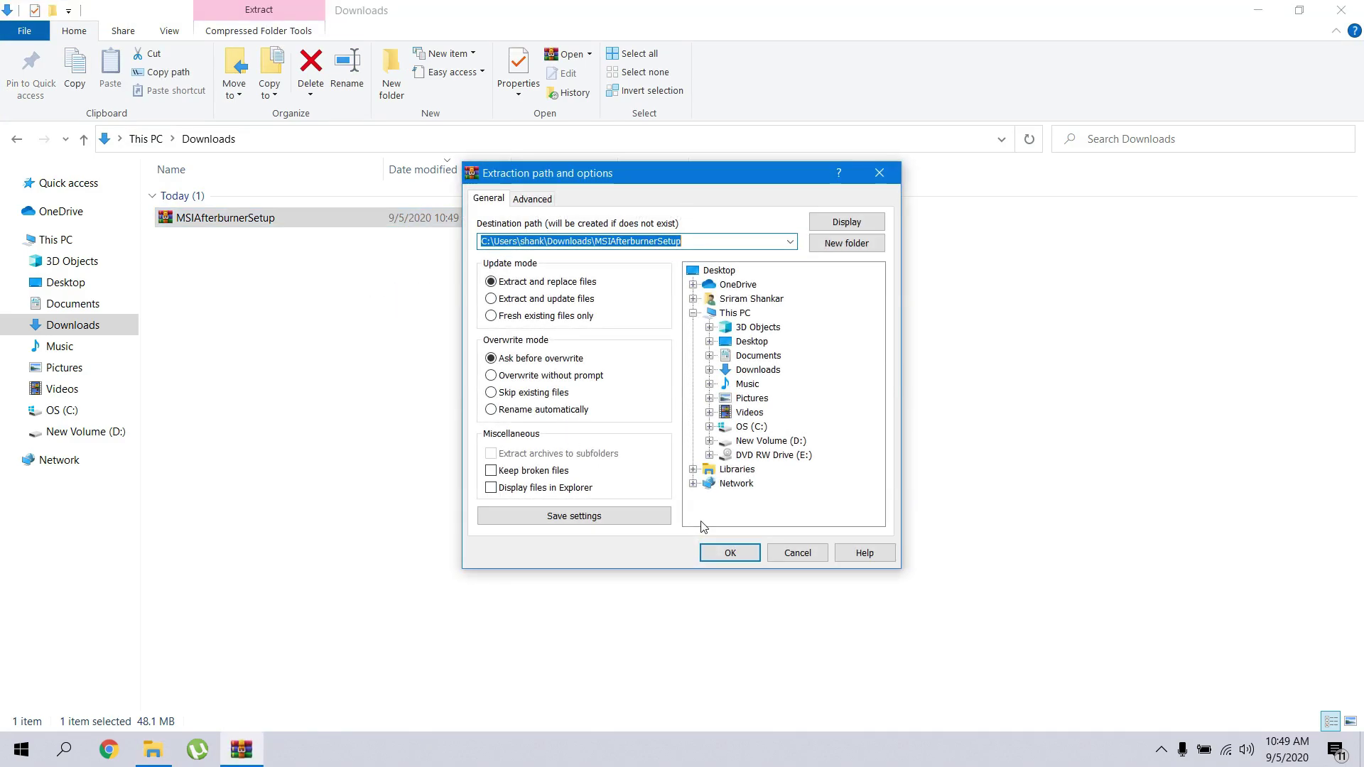
left_click(730, 552)
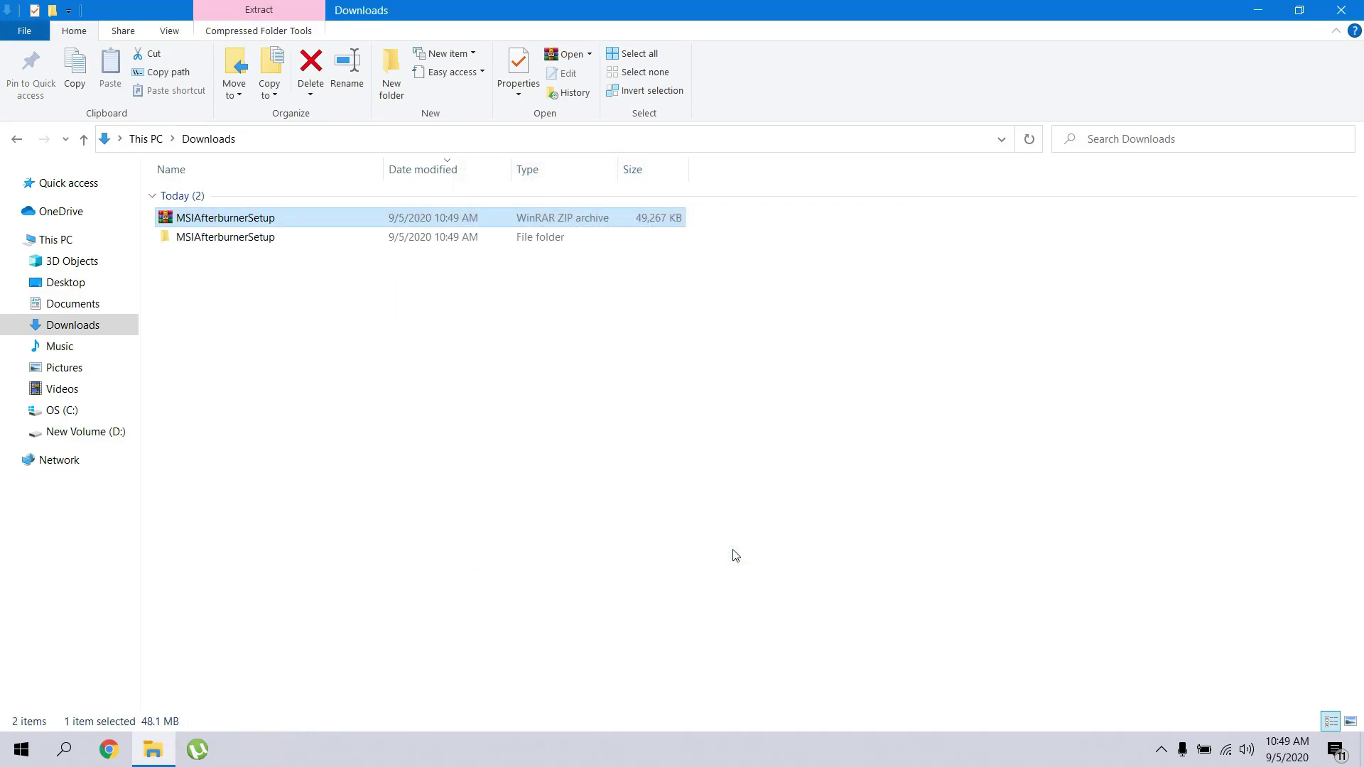
Step: Launch the MSIAfterburnerSetup462 installer from the extracted 4.6.2 folder and continue to its setup wizard
double_click(266, 240)
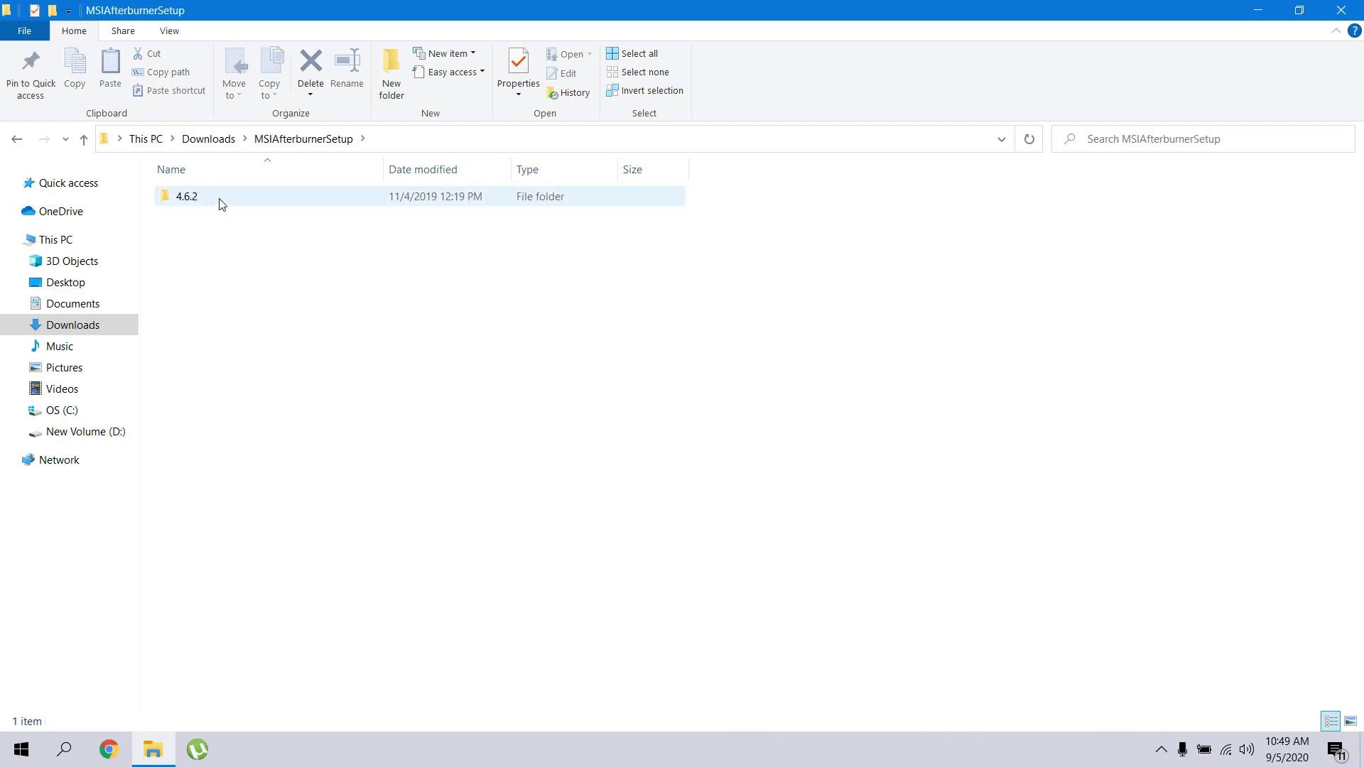
double_click(222, 197)
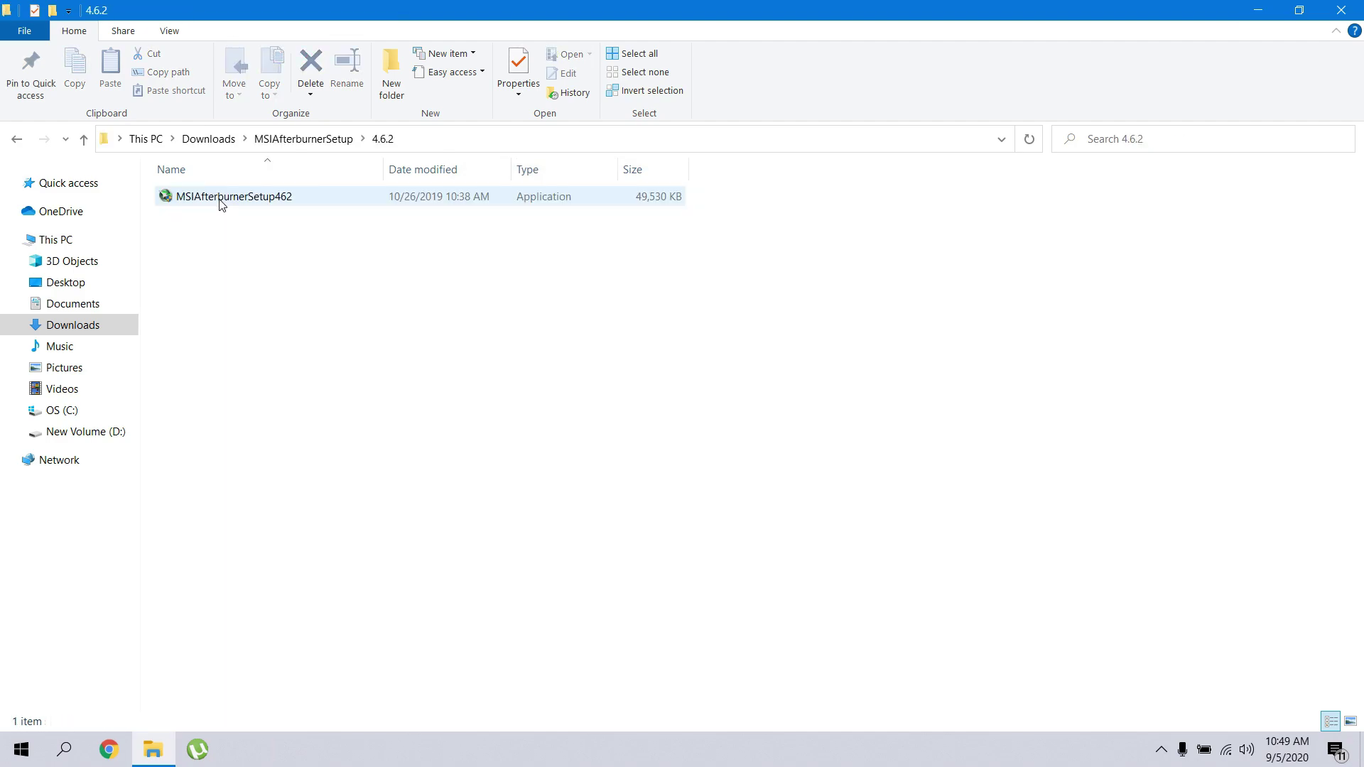
left_click(223, 198)
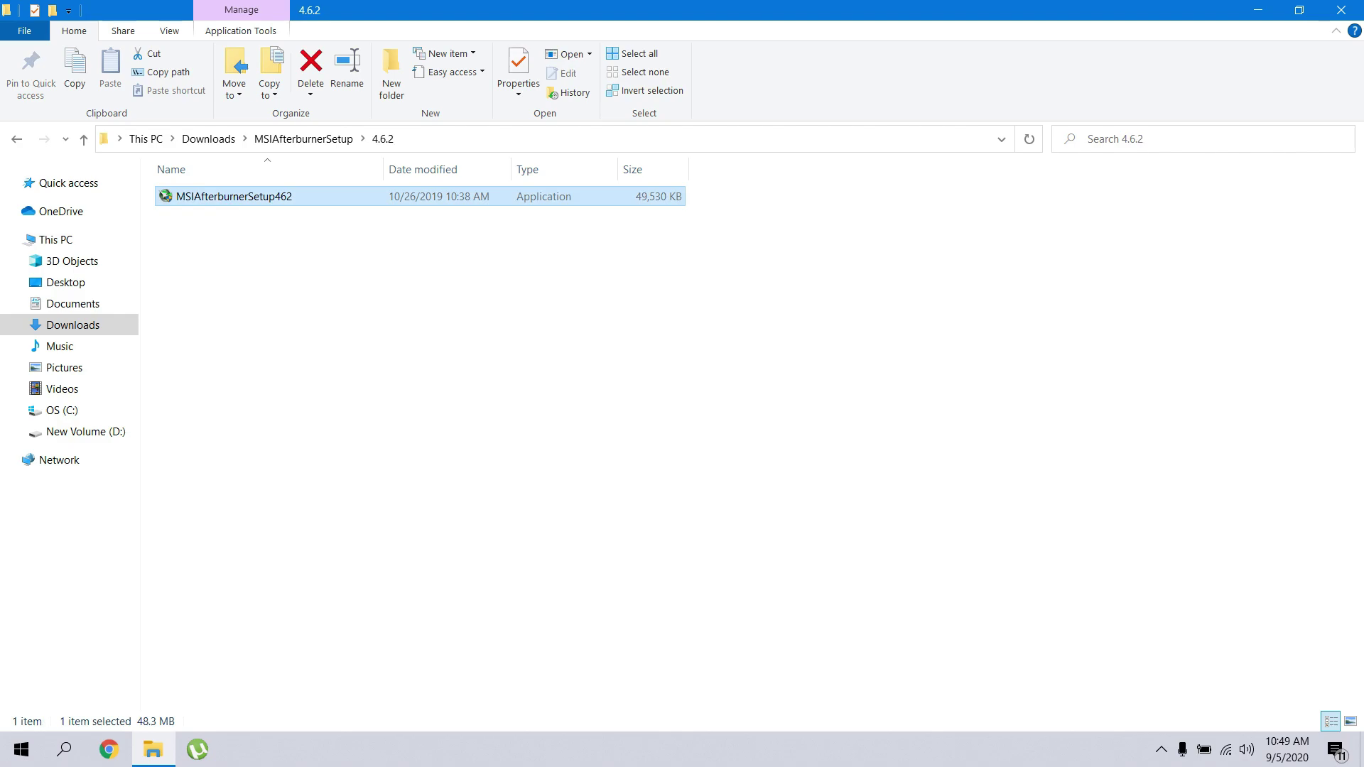
left_click(687, 414)
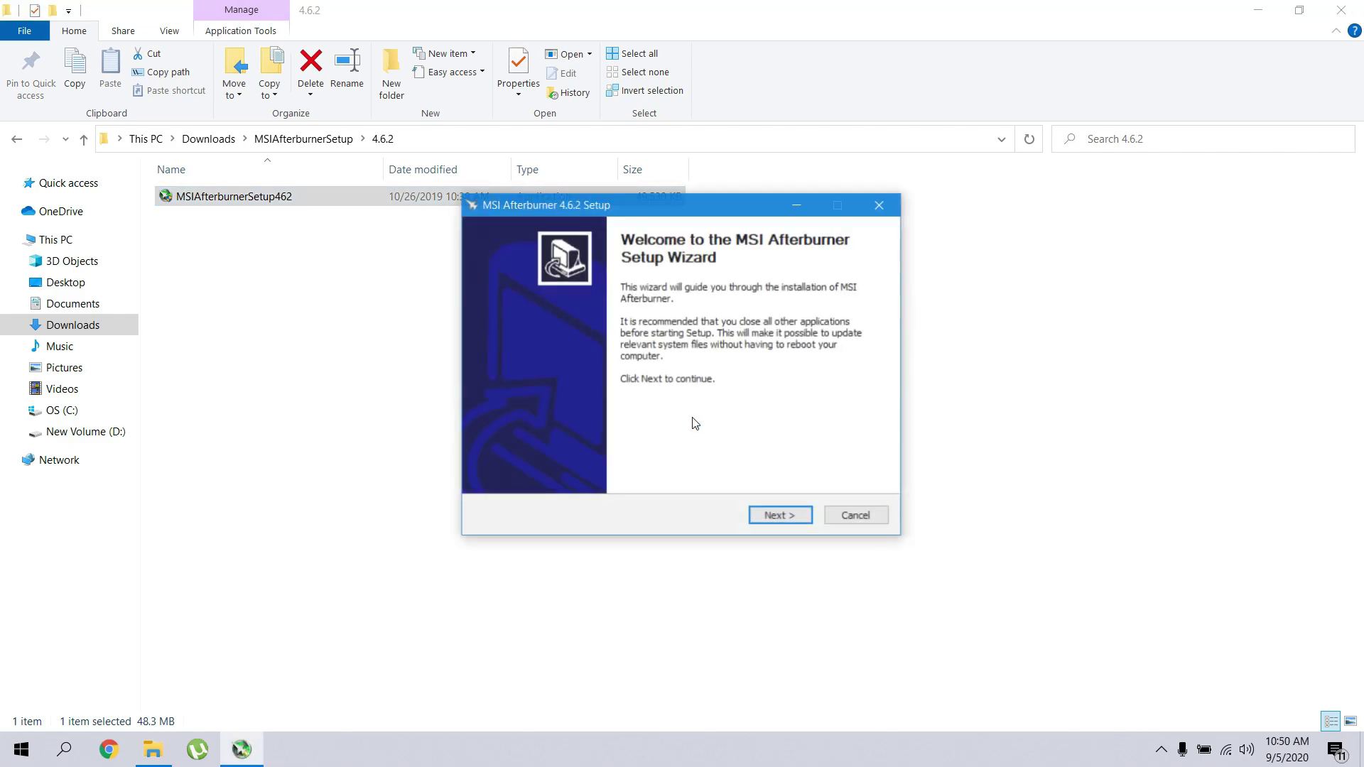
Step: Accept the MSI Afterburner licence terms and install it in the default destination folder
left_click(790, 517)
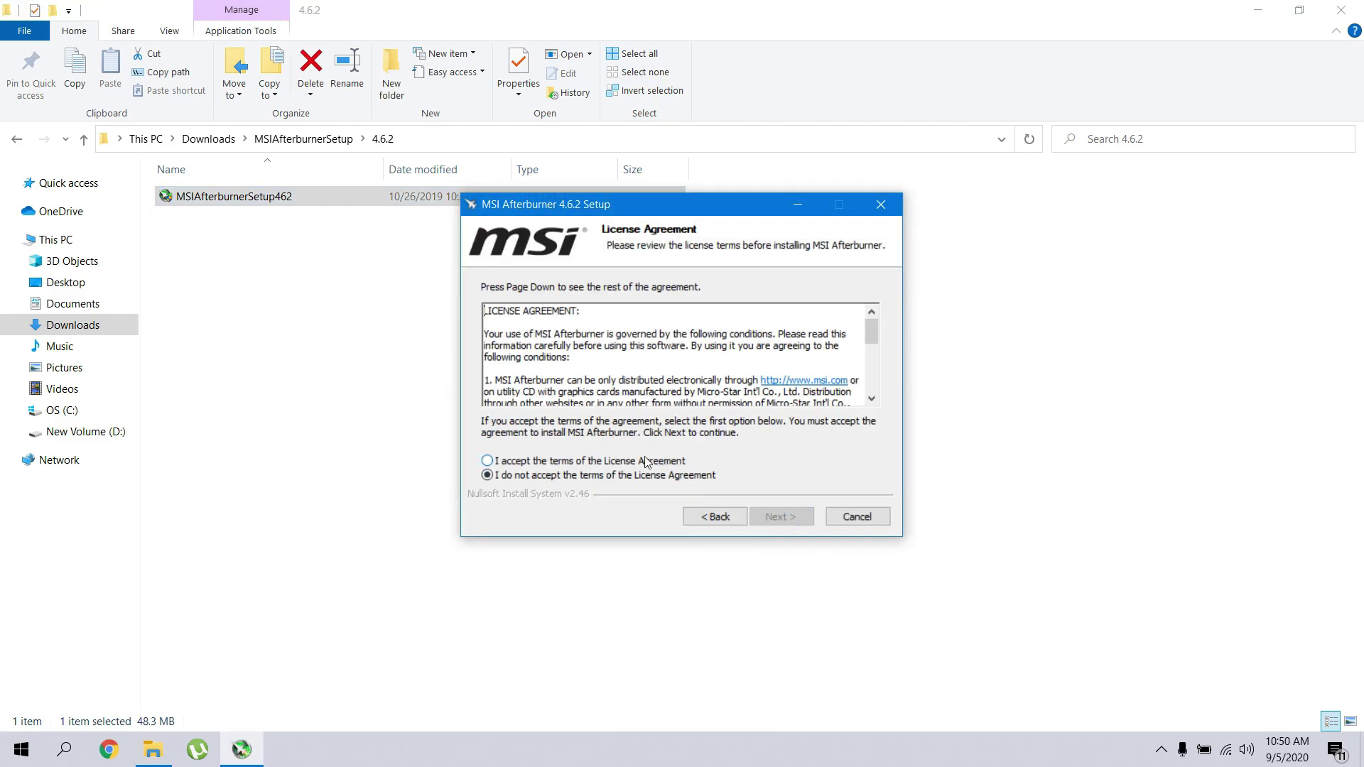
left_click(775, 524)
left_click(777, 525)
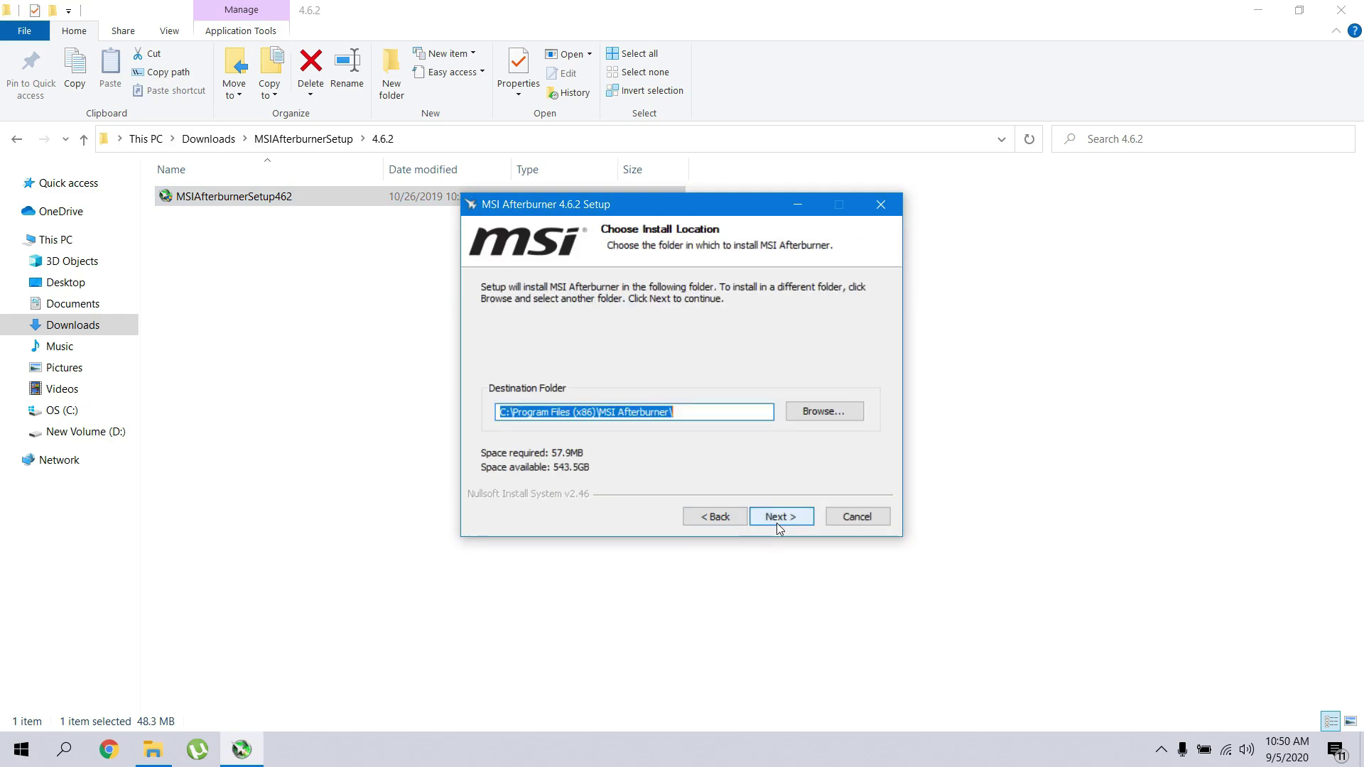
left_click(777, 523)
left_click(777, 523)
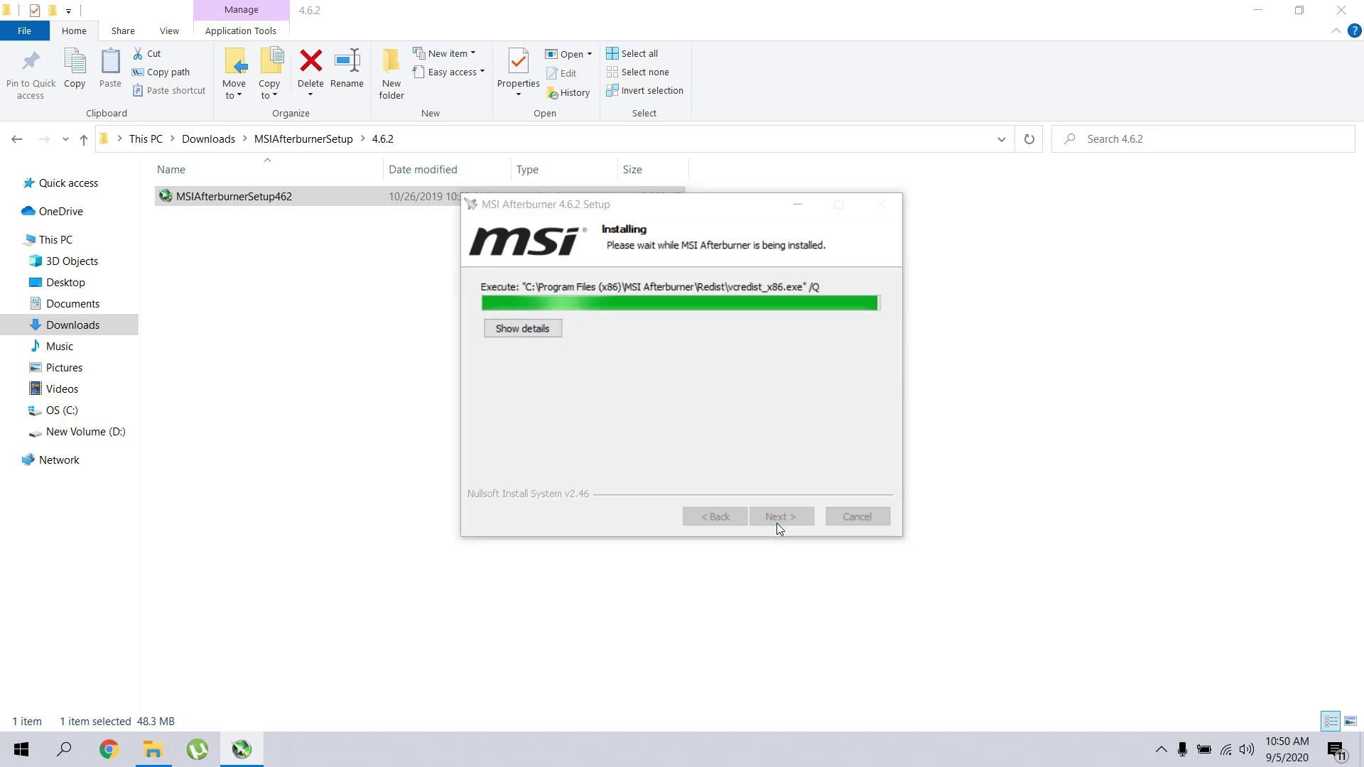
Step: Accept the RivaTuner Statistics Server licence terms and install it with the default location and Start Menu folder
left_click(688, 414)
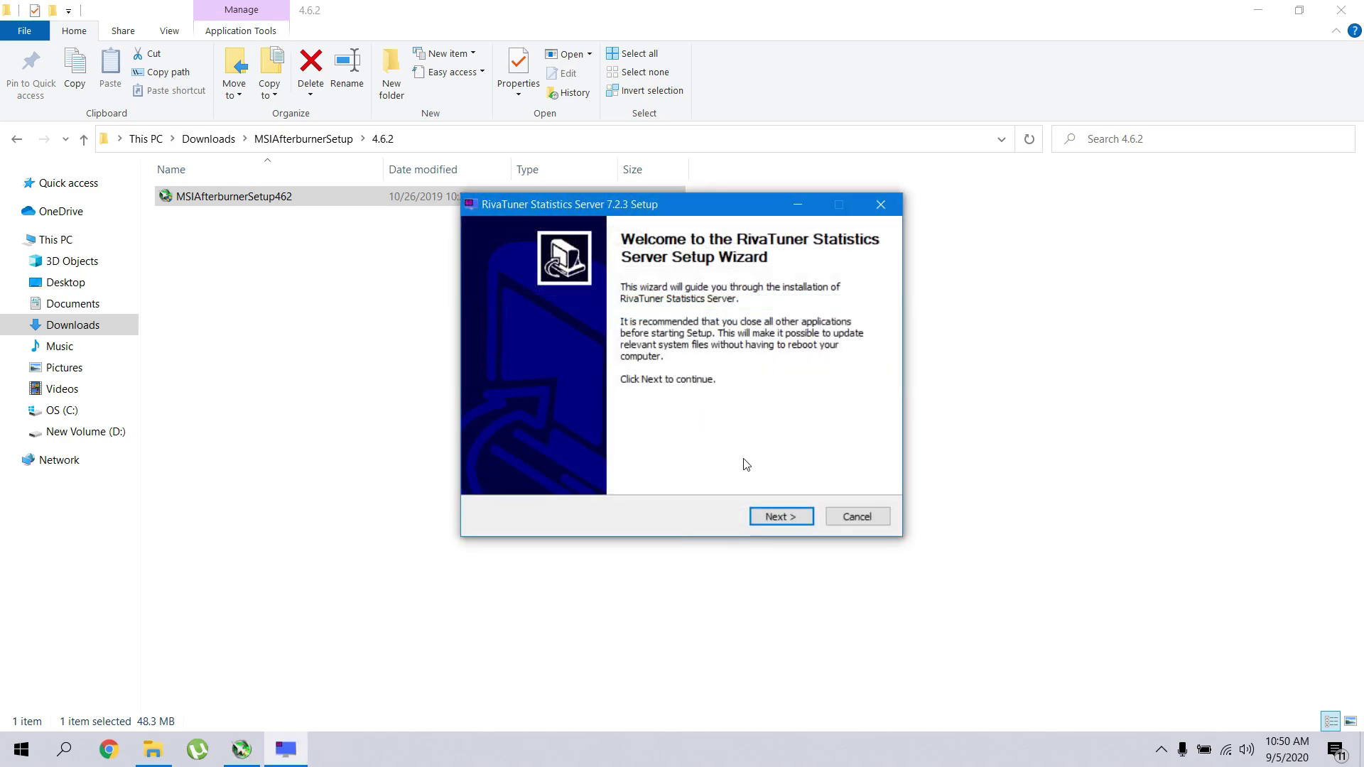
left_click(782, 517)
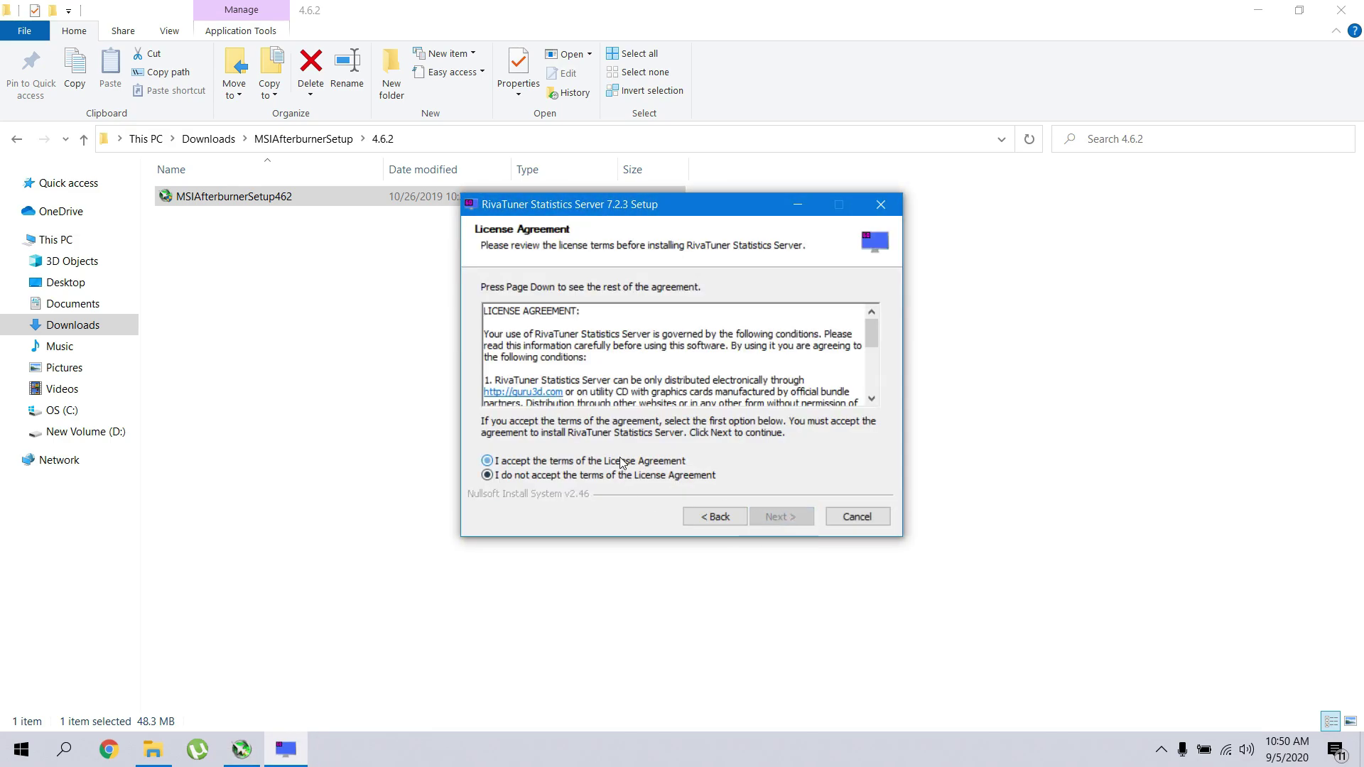
left_click(620, 463)
left_click(782, 517)
left_click(782, 516)
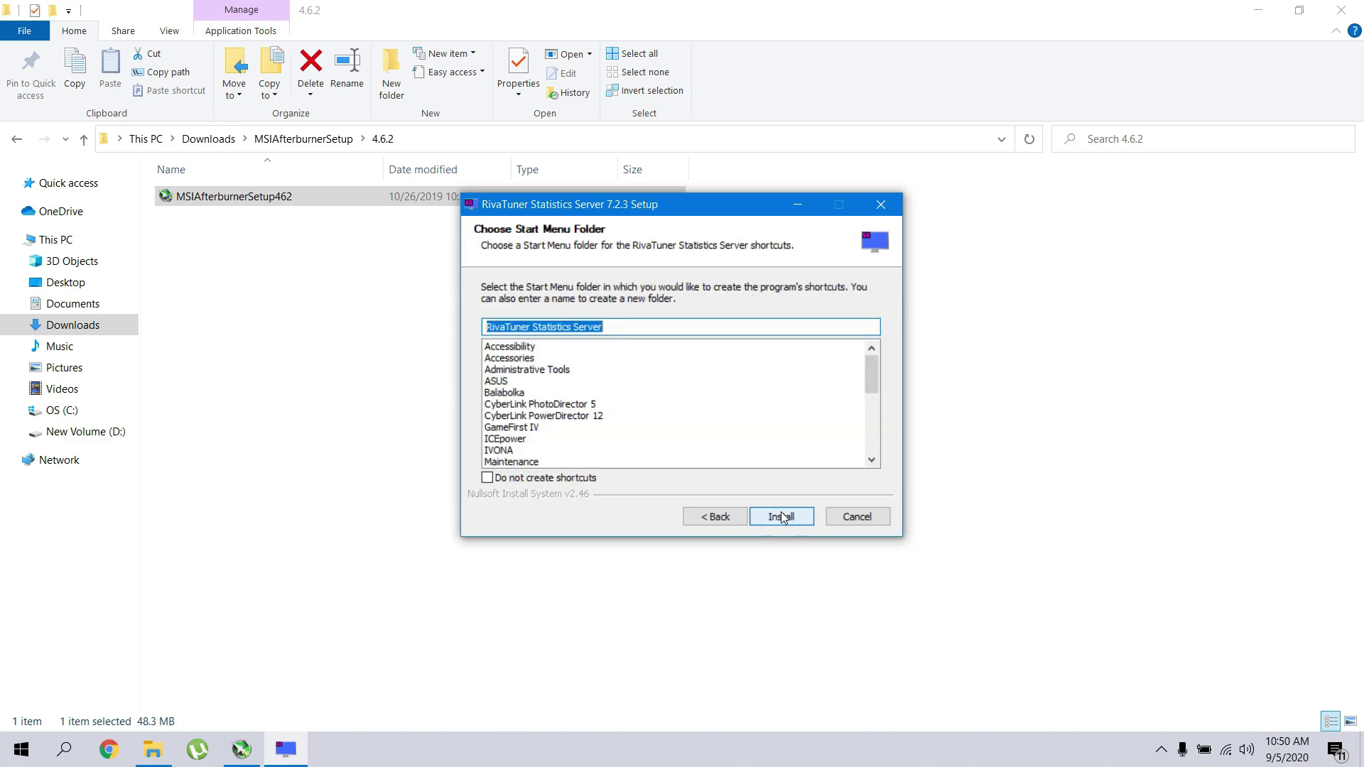
left_click(781, 517)
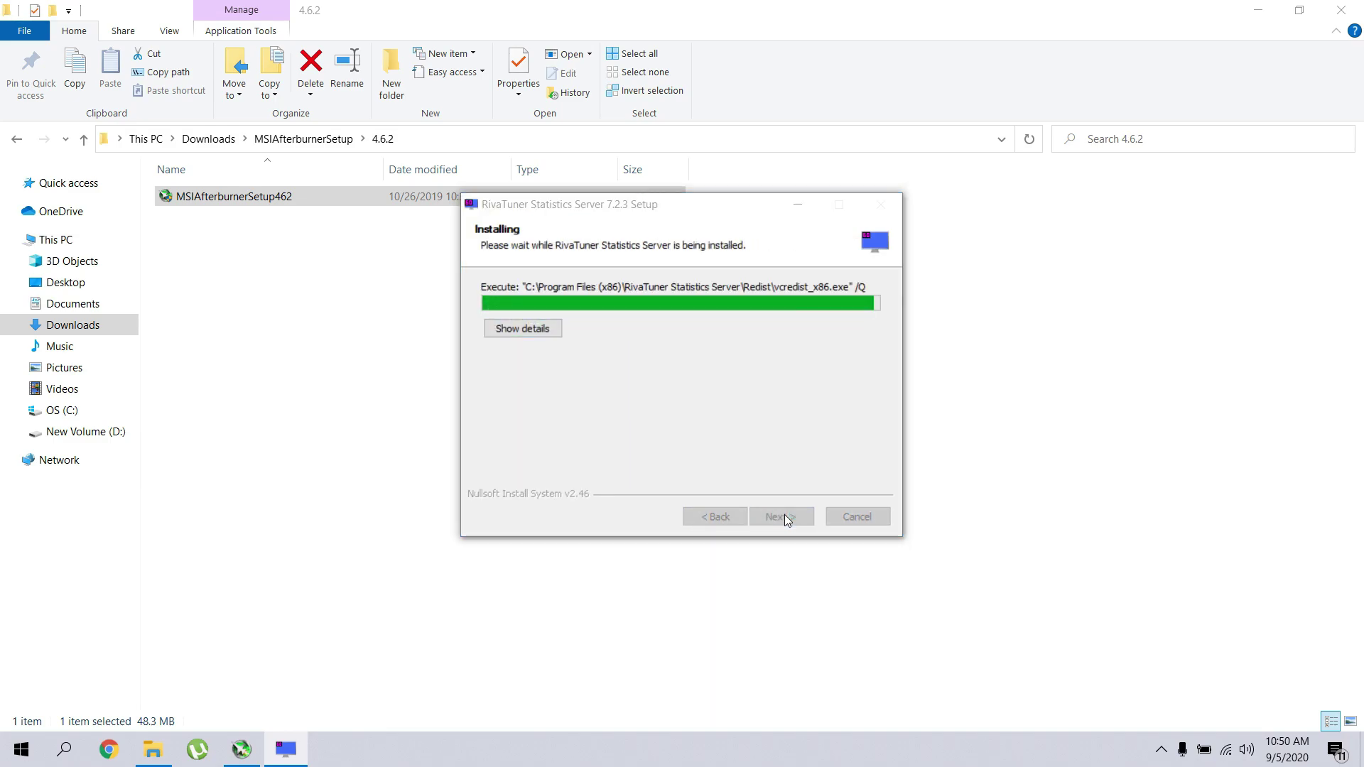
Step: Finish the RivaTuner and MSI Afterburner setups without showing the readmes, leaving Run MSI Afterburner enabled
left_click(667, 357)
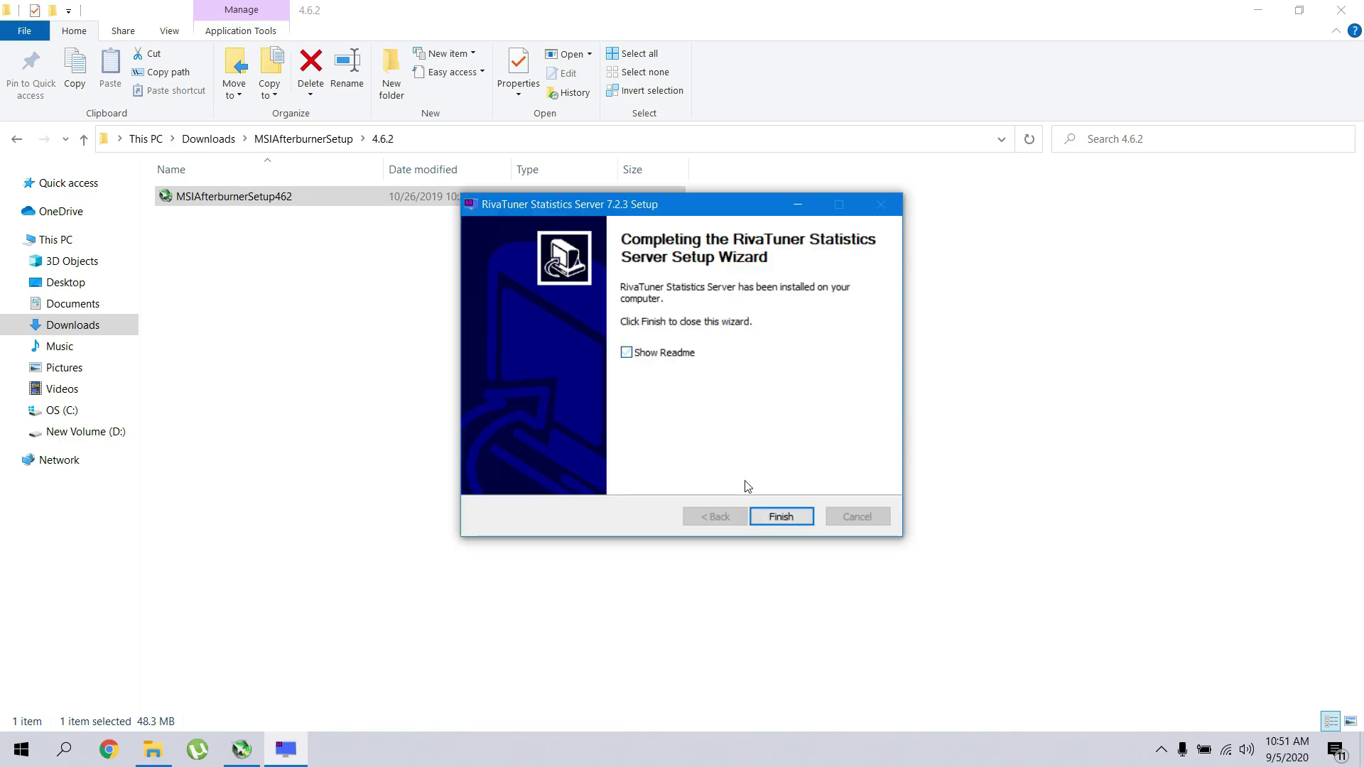
left_click(776, 512)
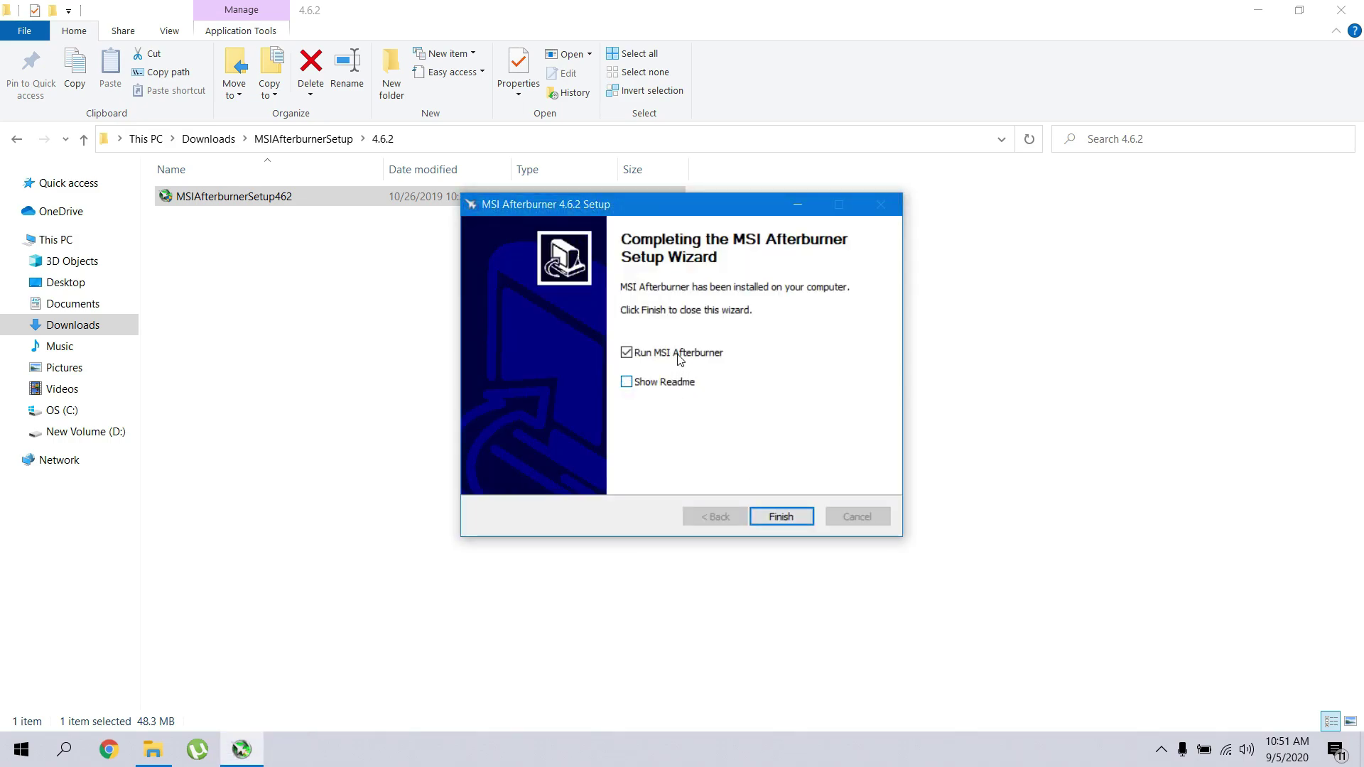
left_click(774, 517)
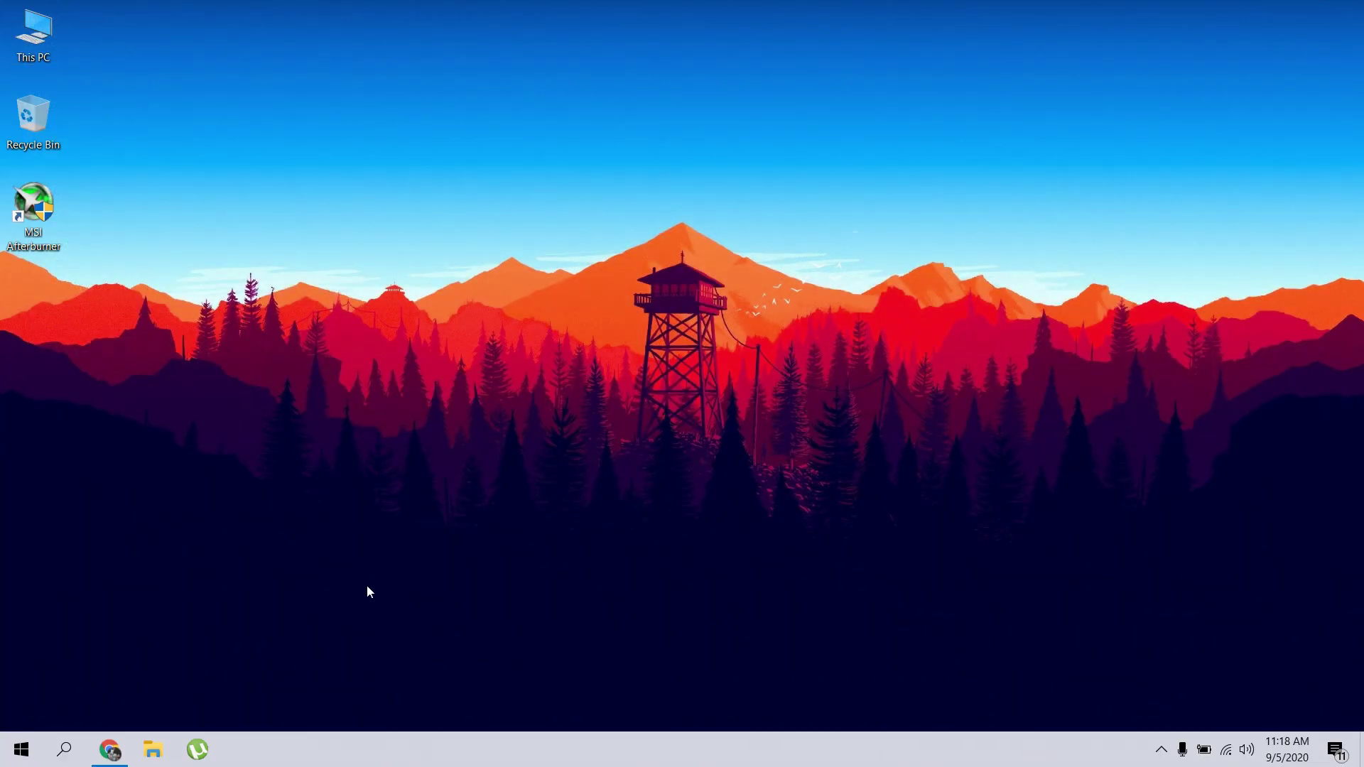
Step: Switch to Chrome, download the defaultX.uxf skin file from Google Drive, and minimize the browser
left_click(111, 751)
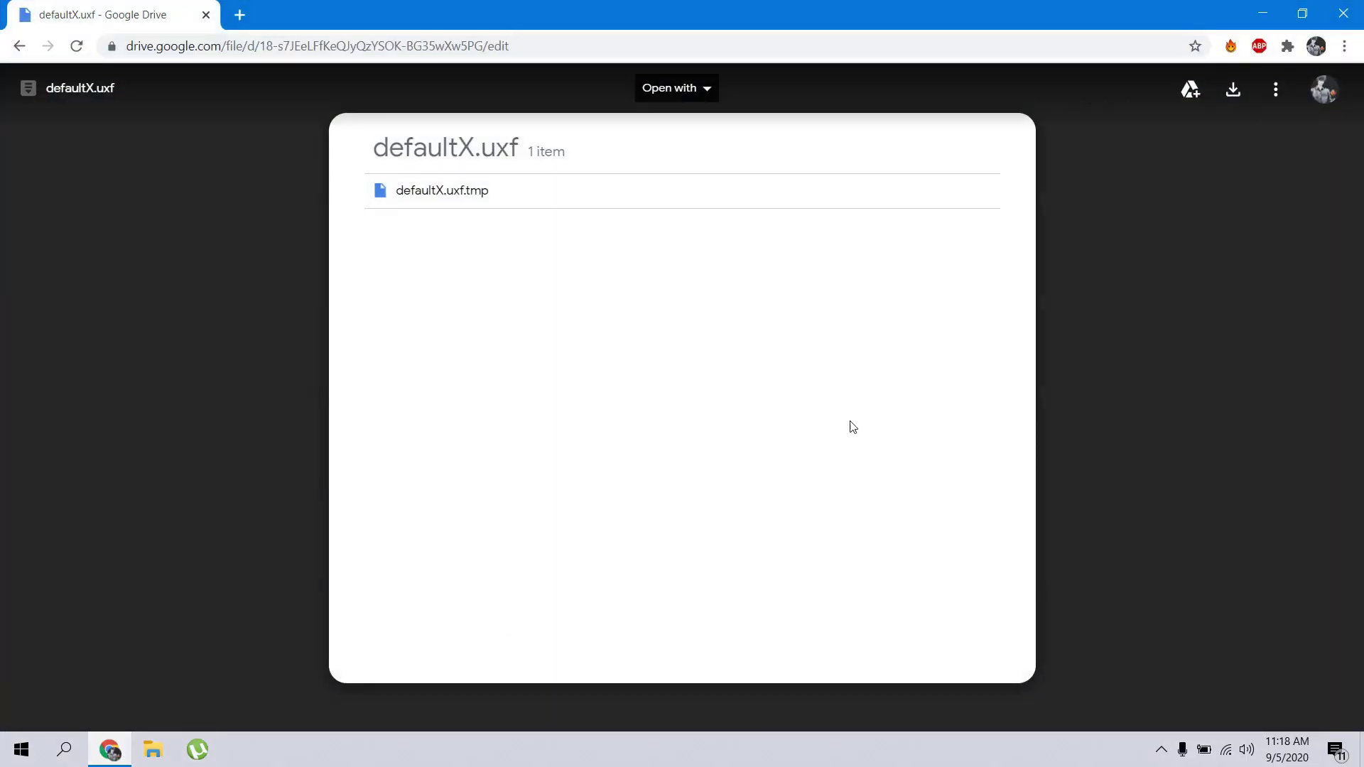
left_click(1231, 90)
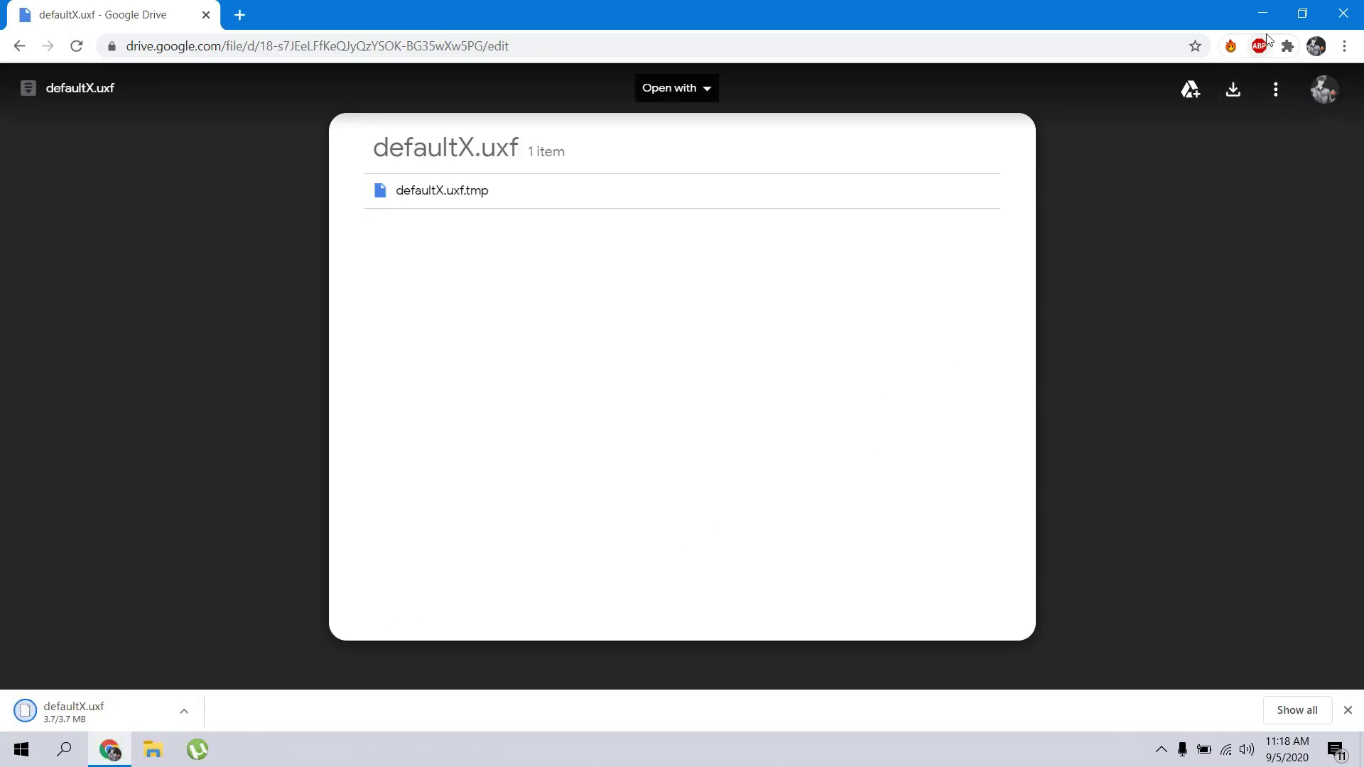
left_click(1262, 13)
Step: Open the Downloads folder in File Explorer and cut the defaultX.uxf file
key("super+e")
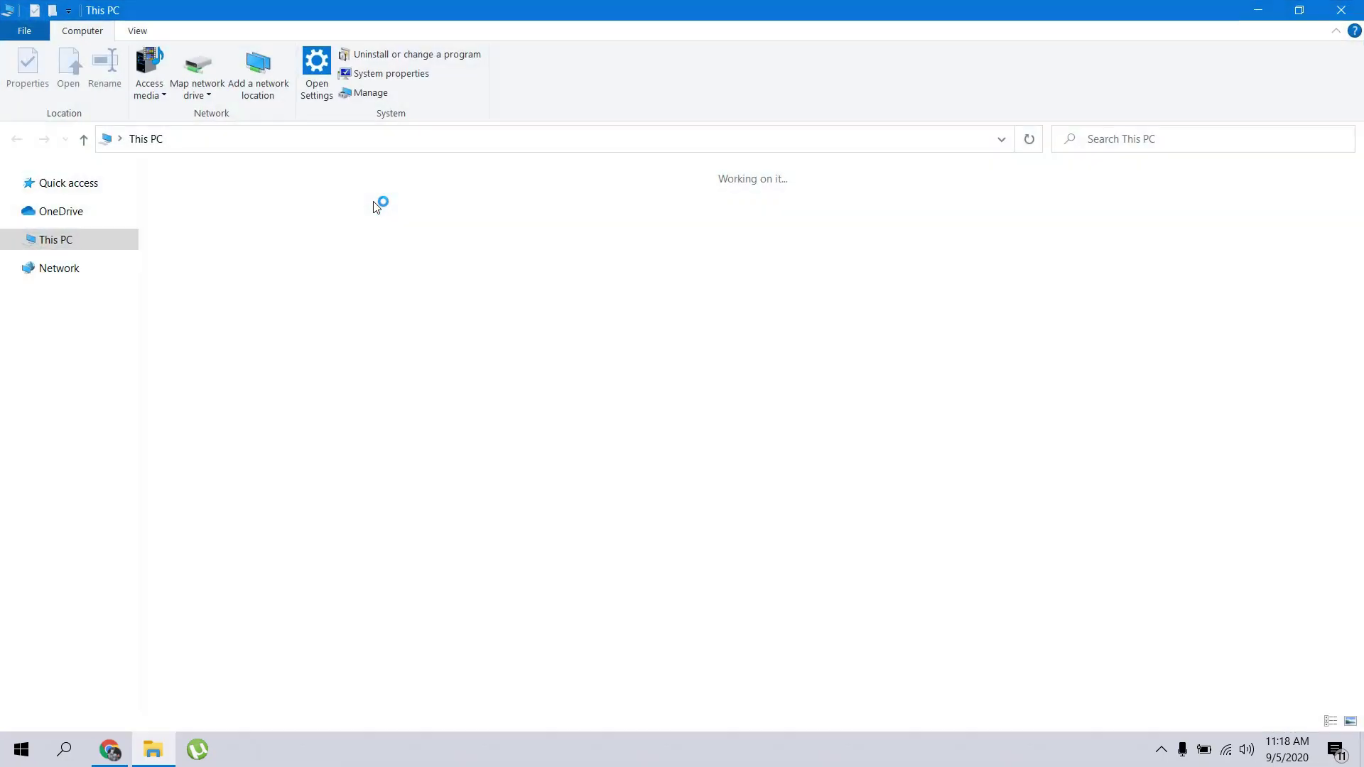
double_click(888, 217)
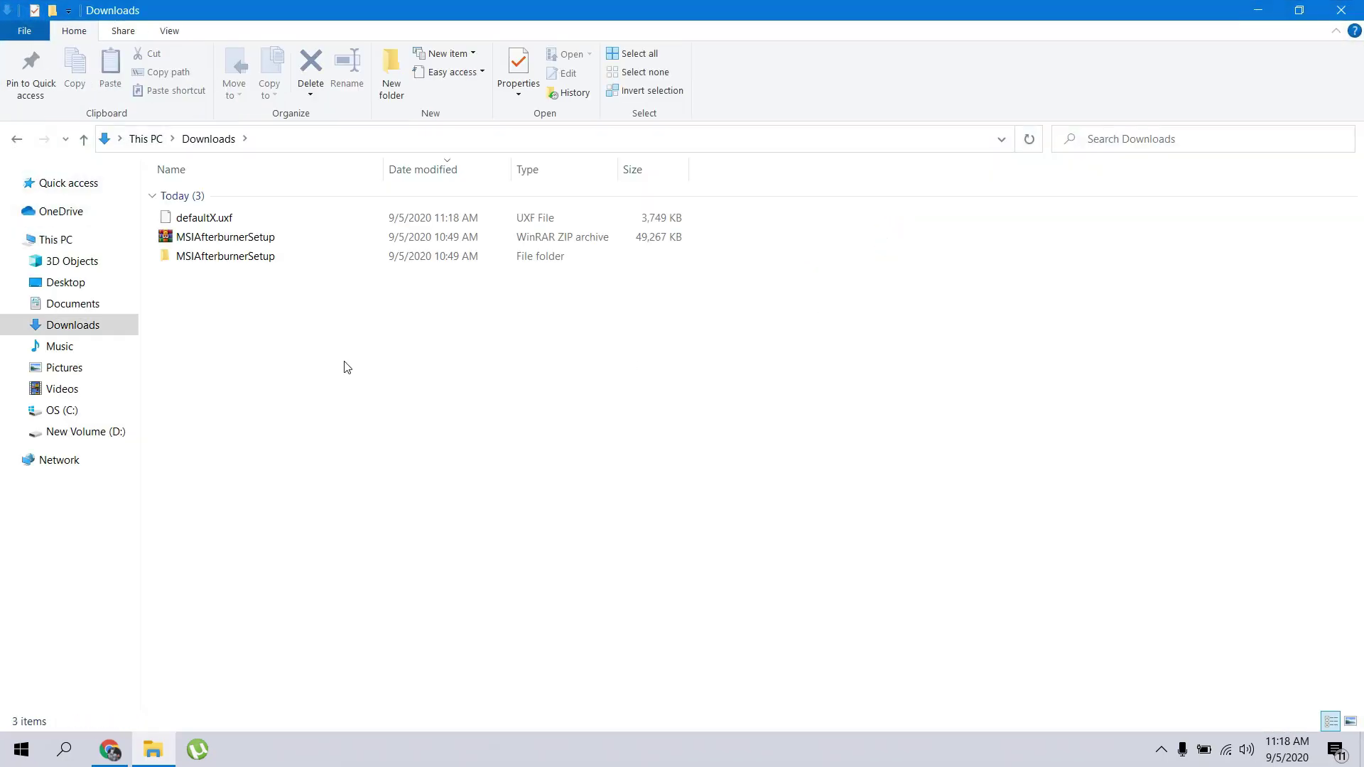
left_click(236, 218)
right_click(236, 216)
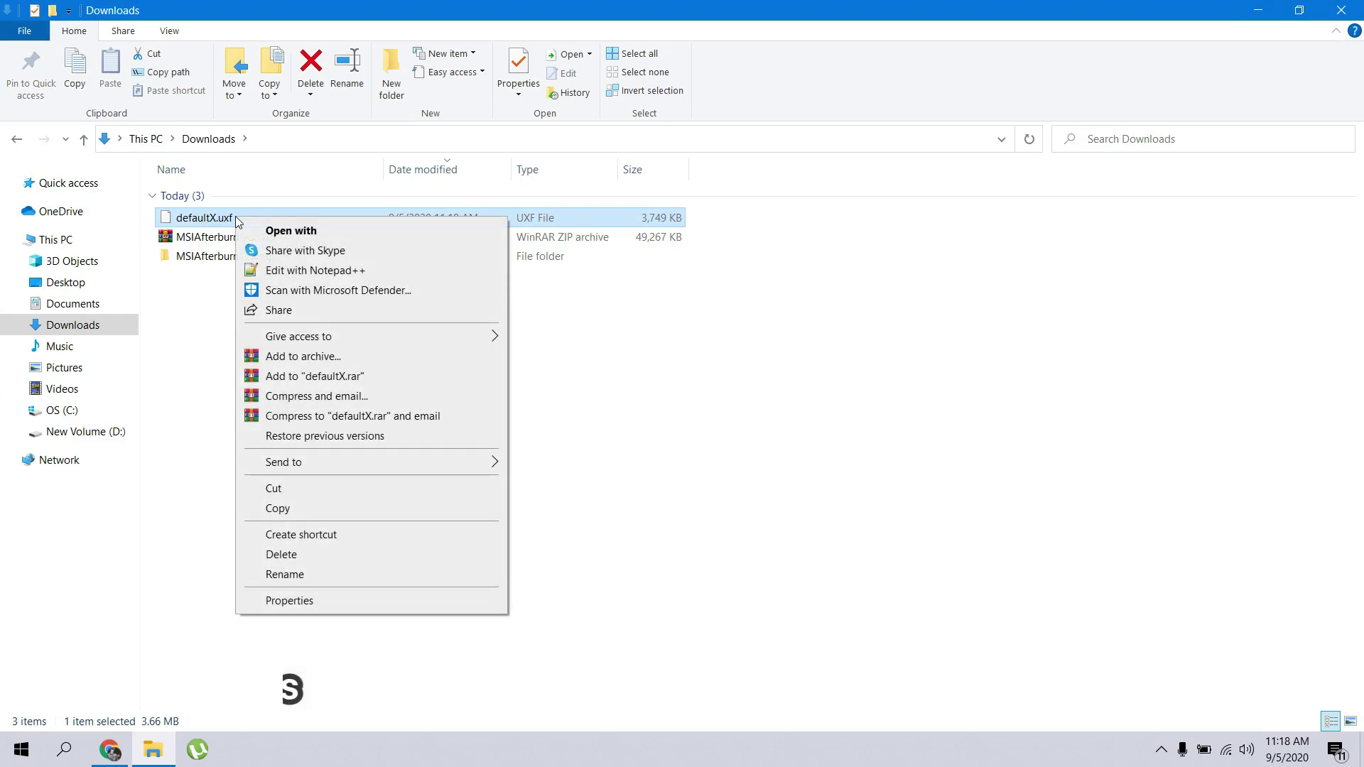
left_click(289, 488)
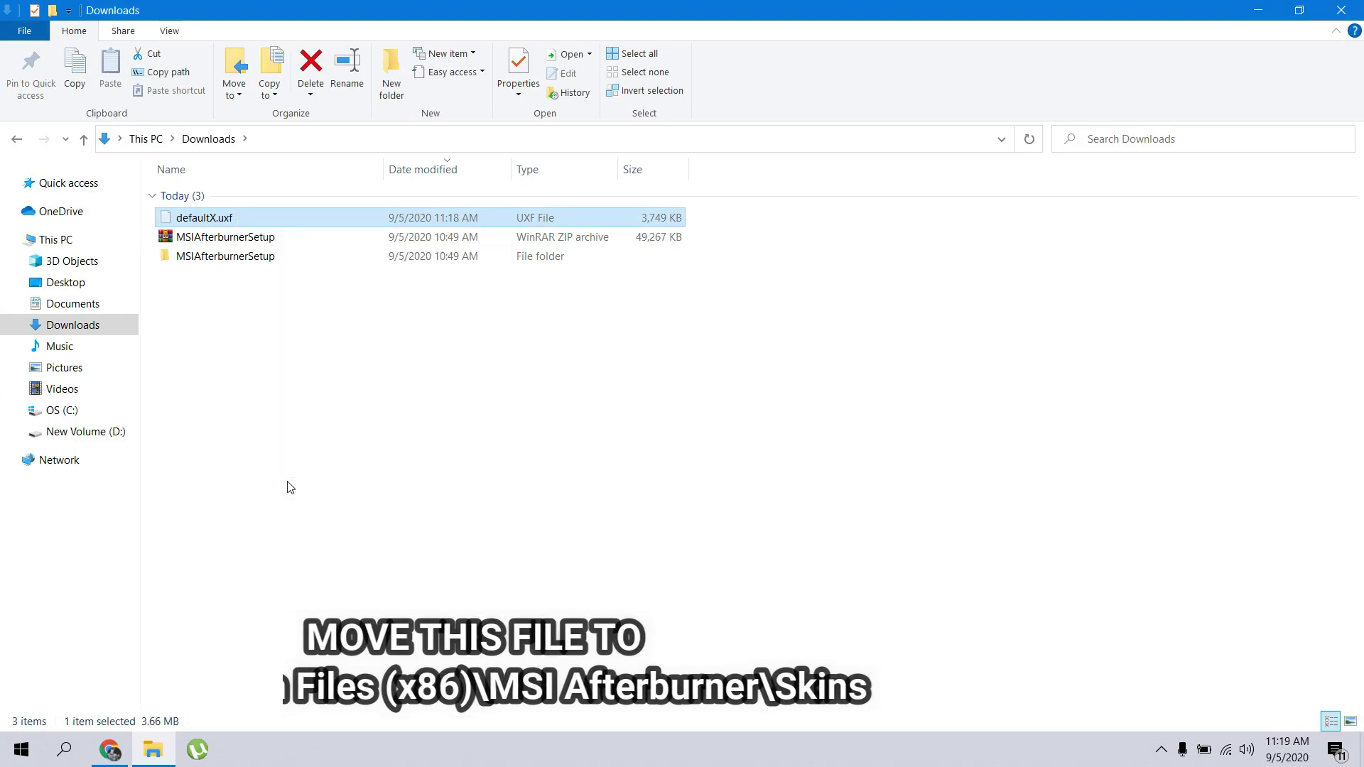
Step: Paste defaultX.uxf into C:\Program Files (x86)\MSI Afterburner\Skins, granting the administrator permission for the move
left_click(82, 411)
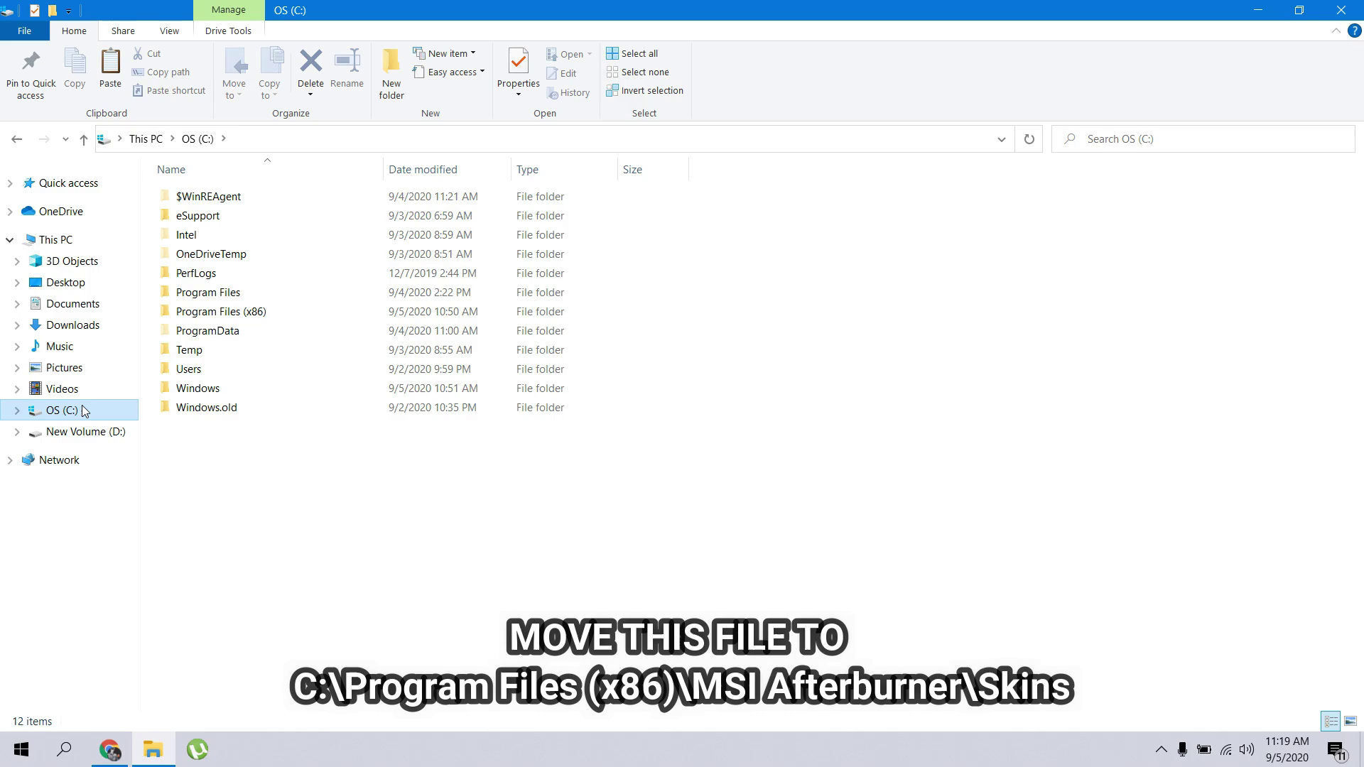
double_click(230, 313)
type("msi")
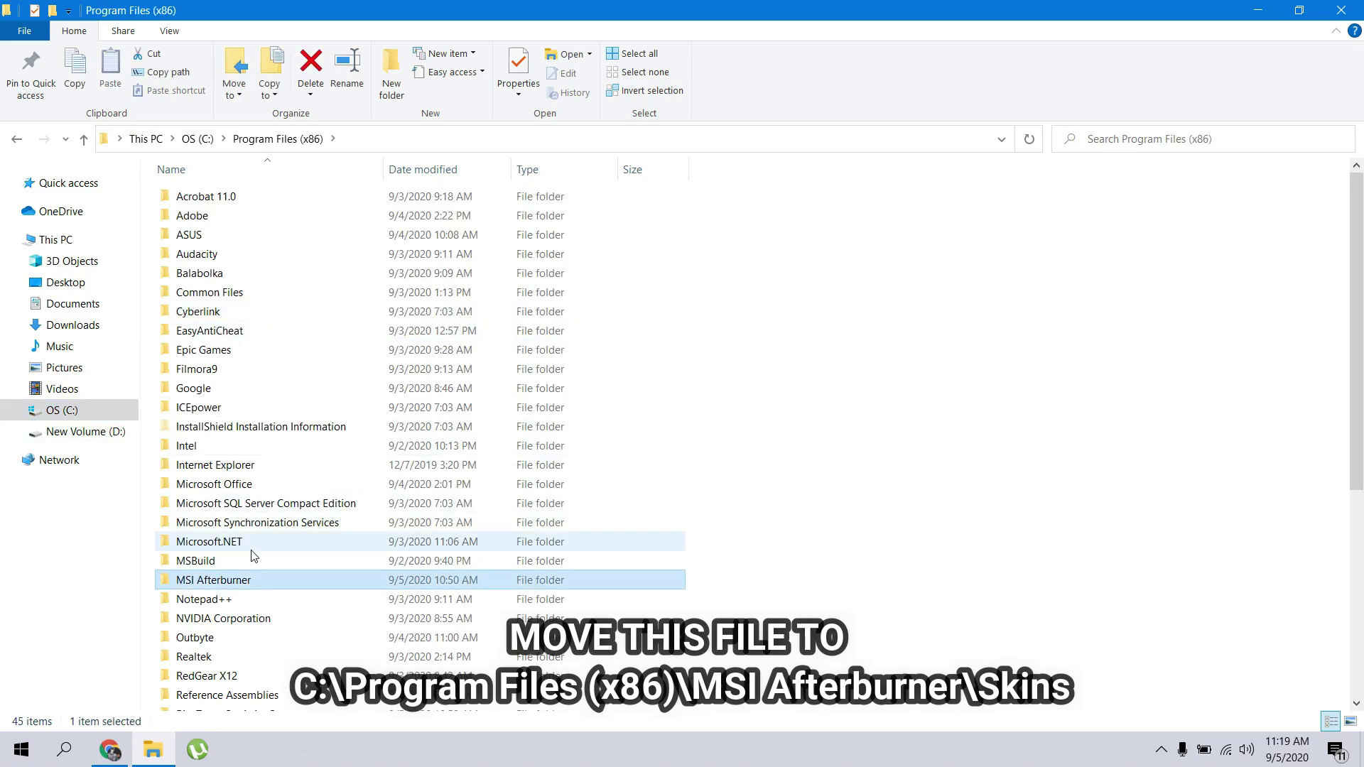
double_click(220, 584)
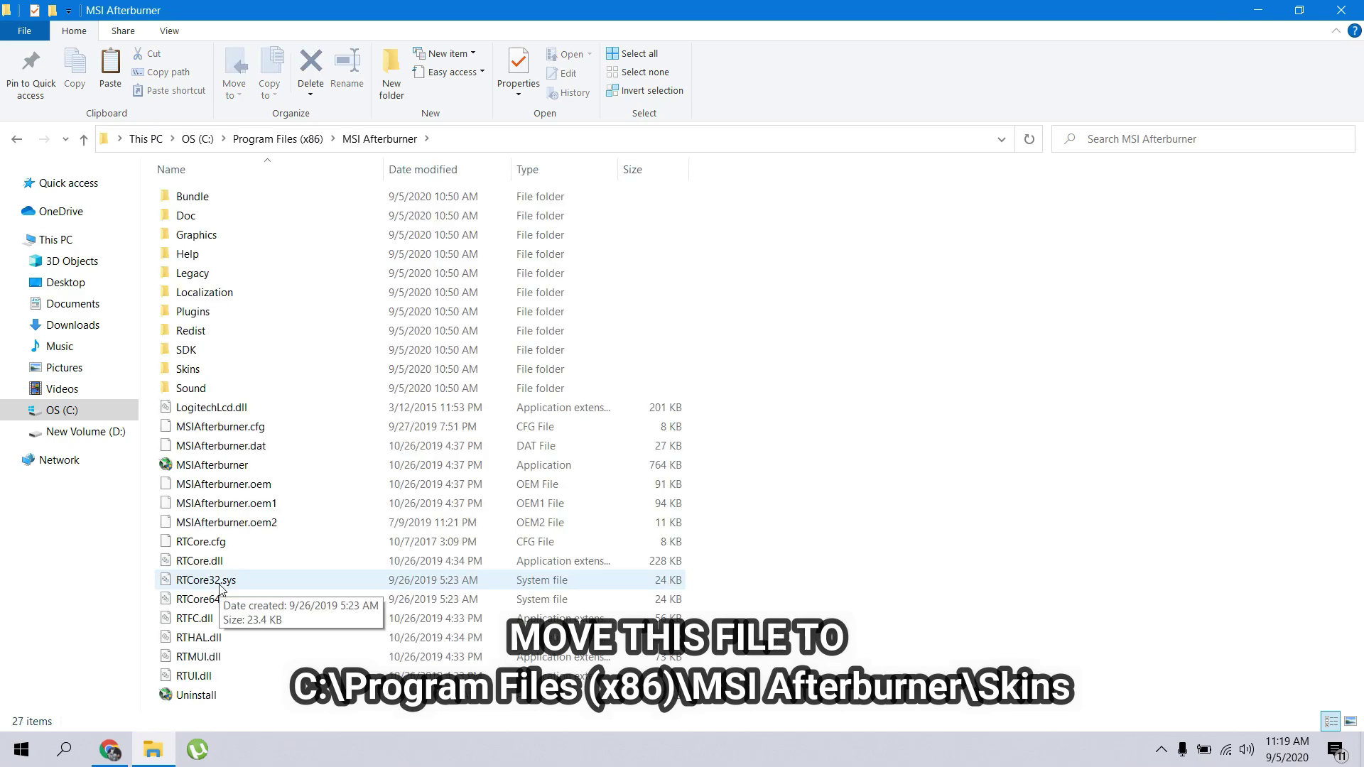
double_click(212, 368)
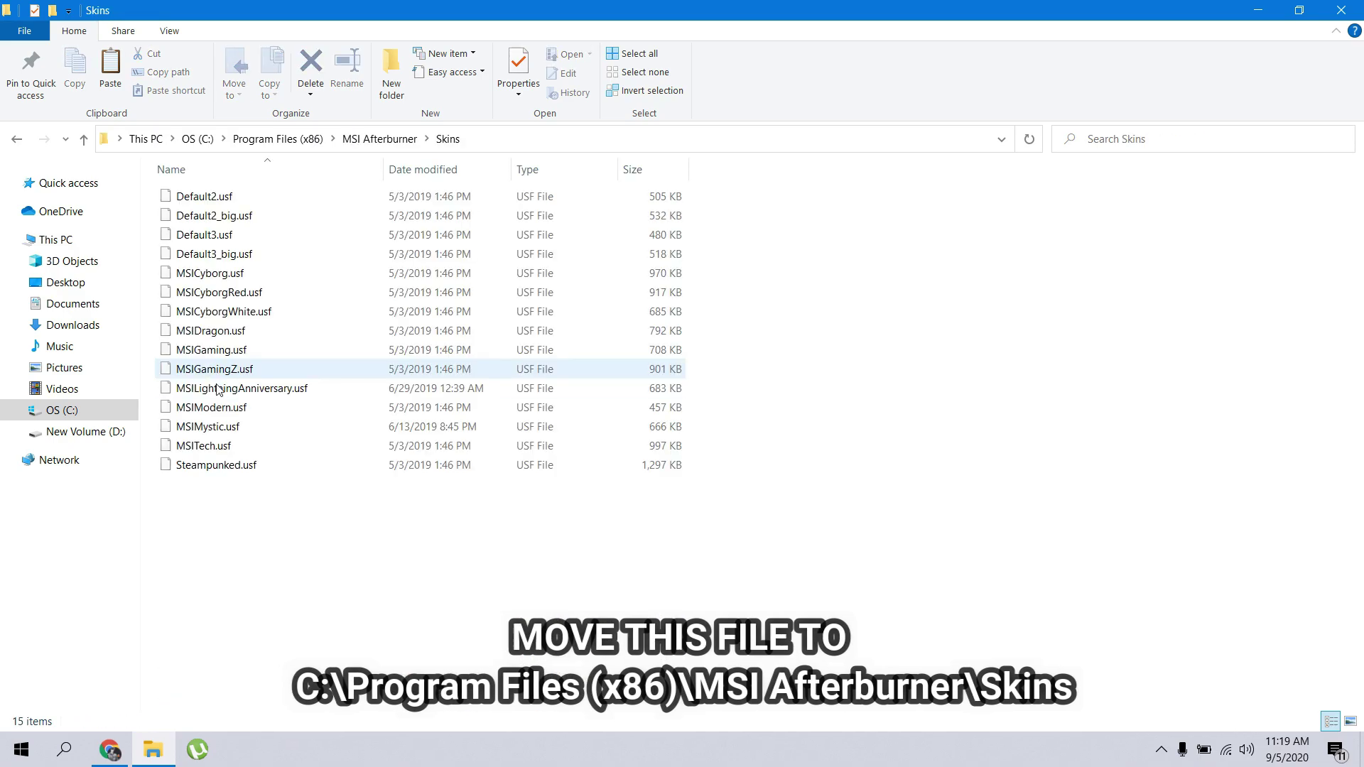
right_click(270, 539)
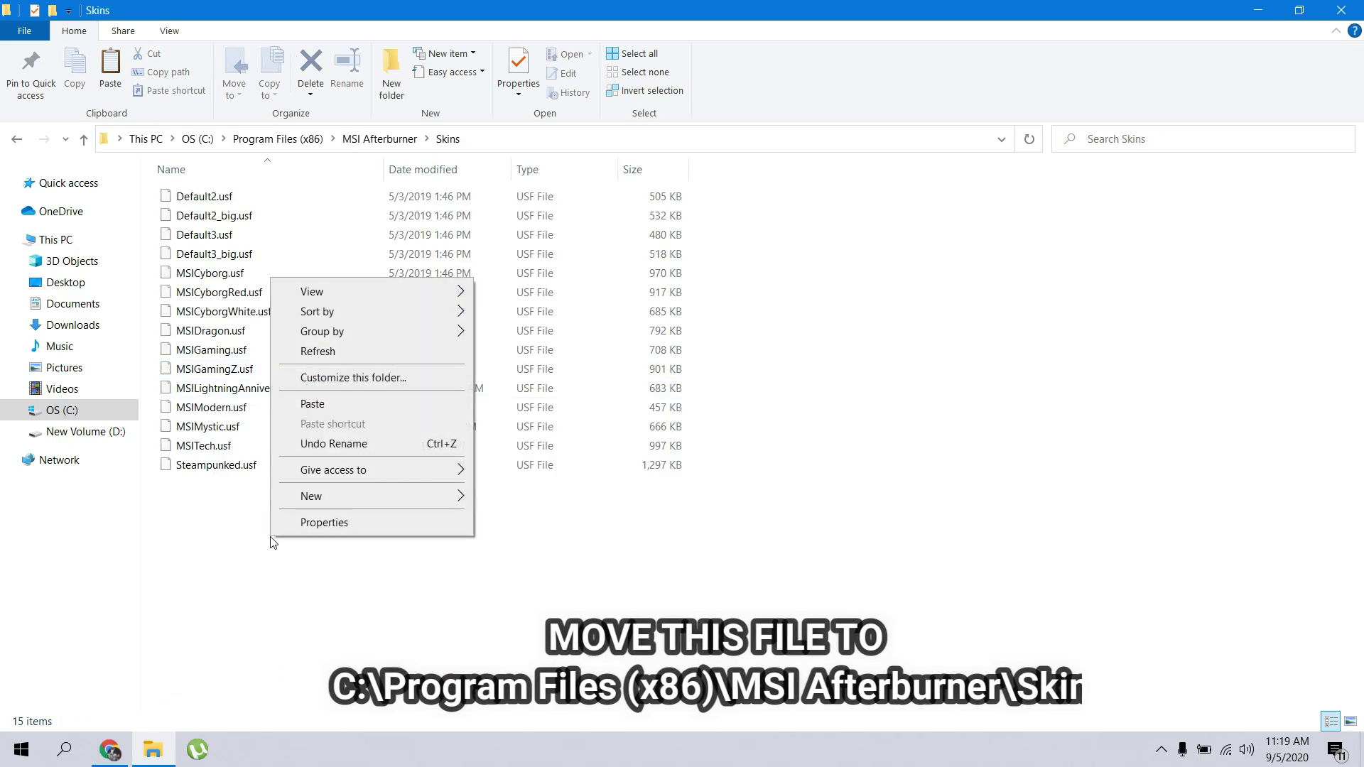
left_click(315, 404)
left_click(631, 294)
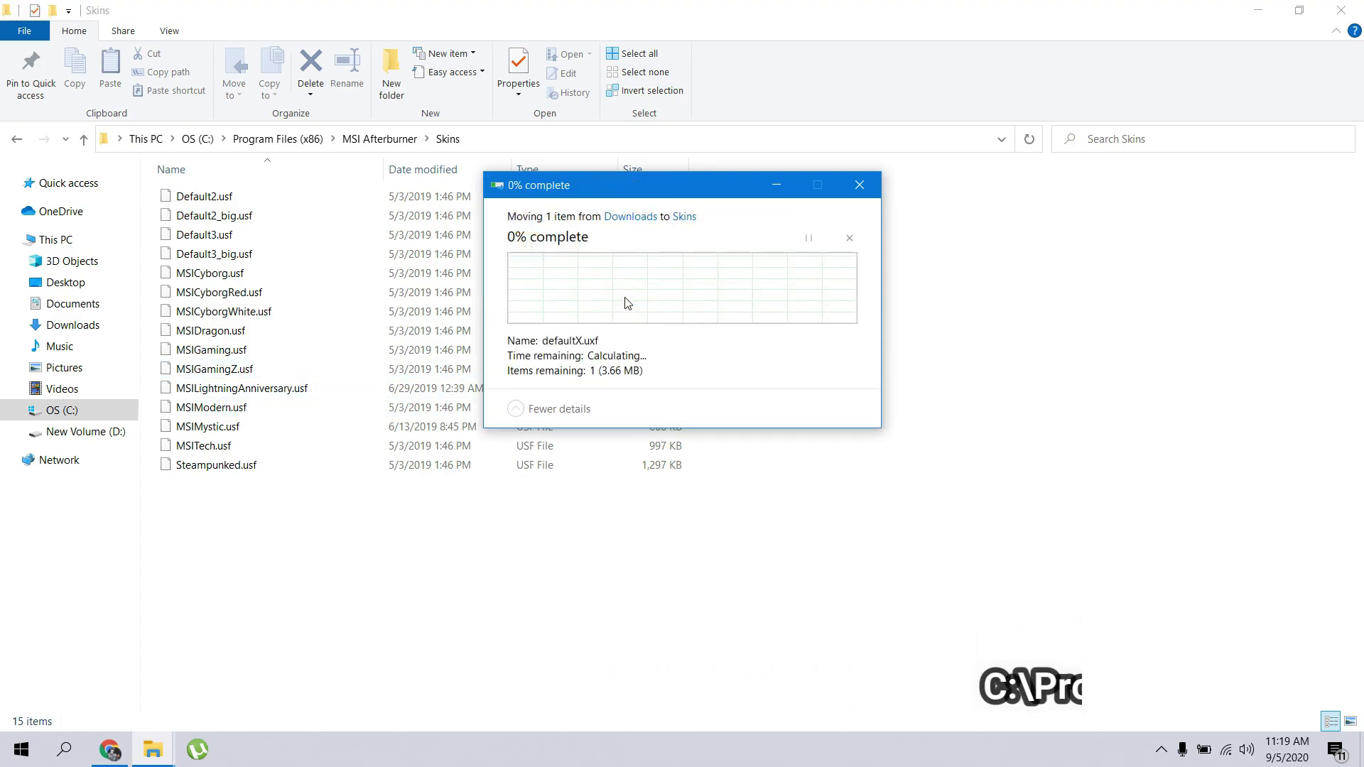
left_click(245, 277)
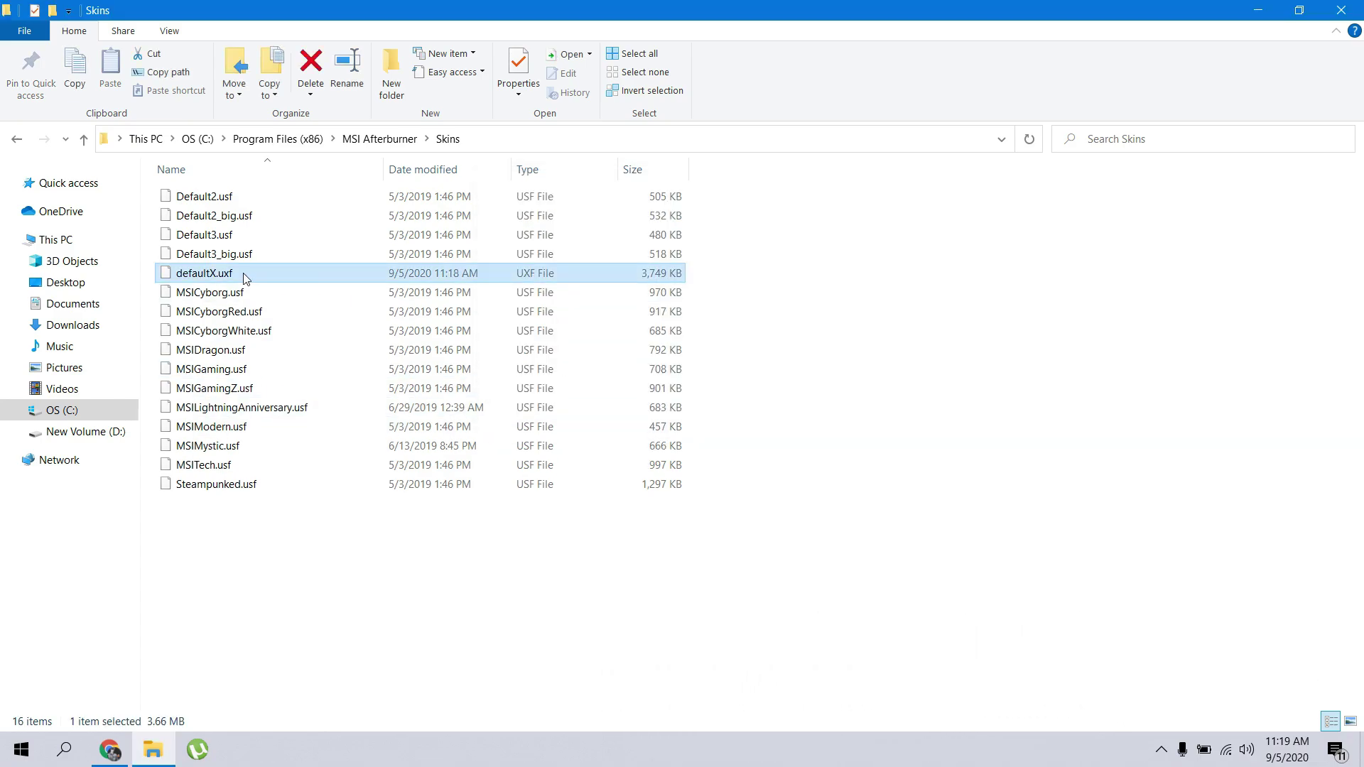
Step: Launch MSI Afterburner from the desktop and open the User Interface section of its properties
key("super+d")
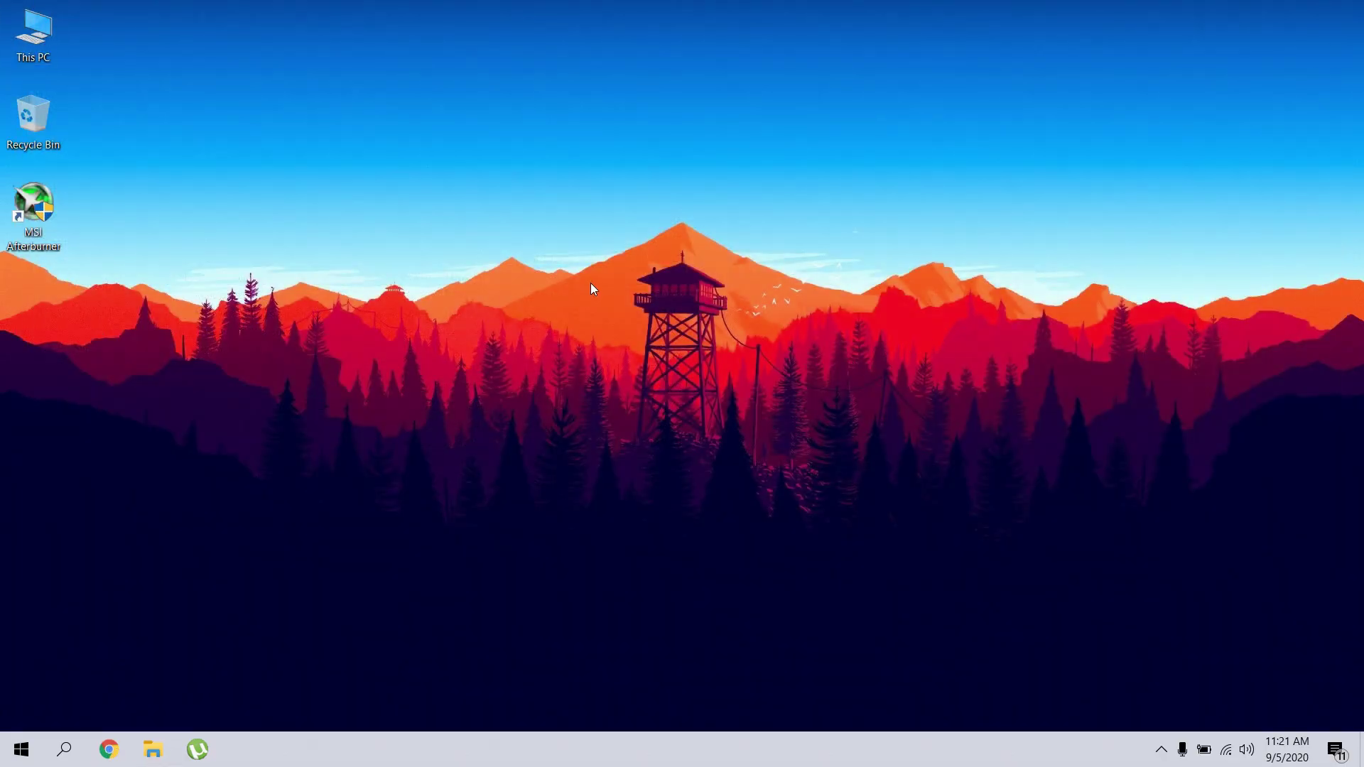
double_click(58, 227)
left_click(616, 416)
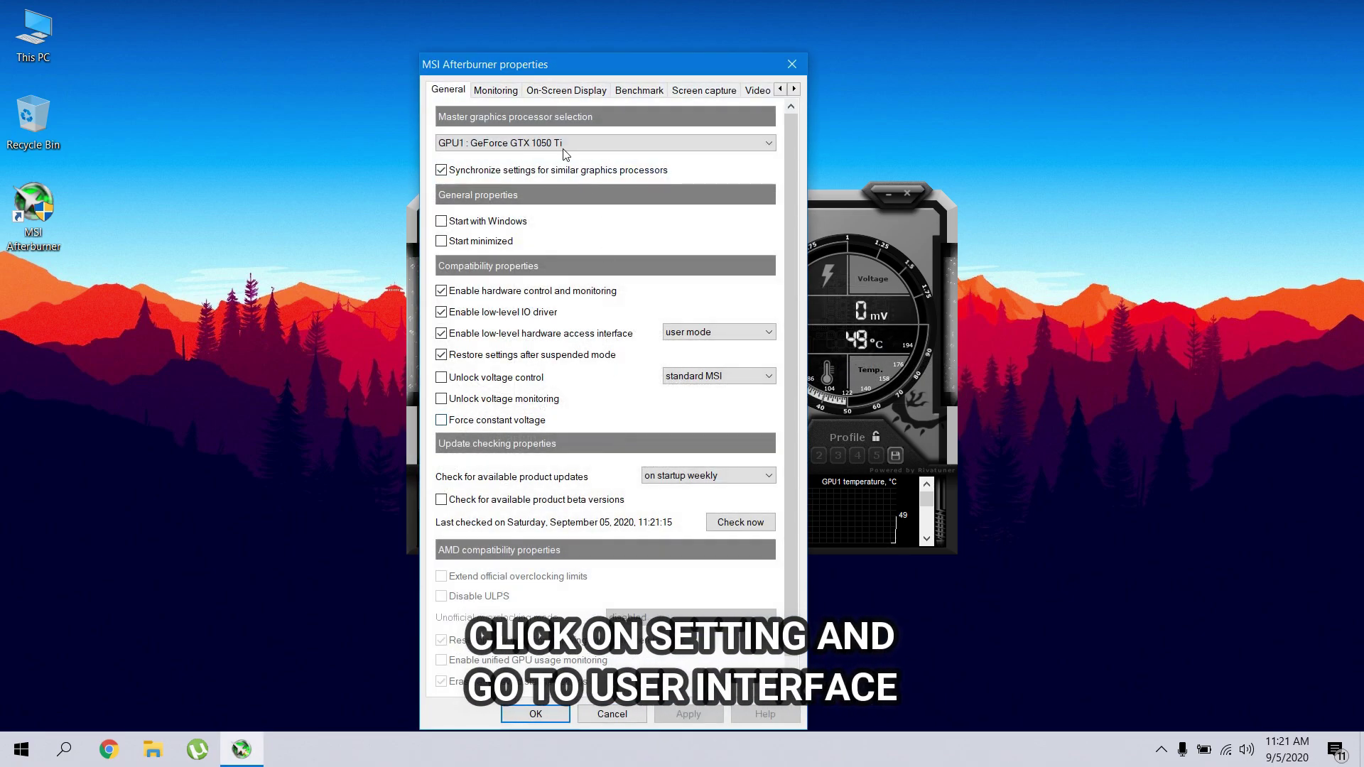
left_click(794, 89)
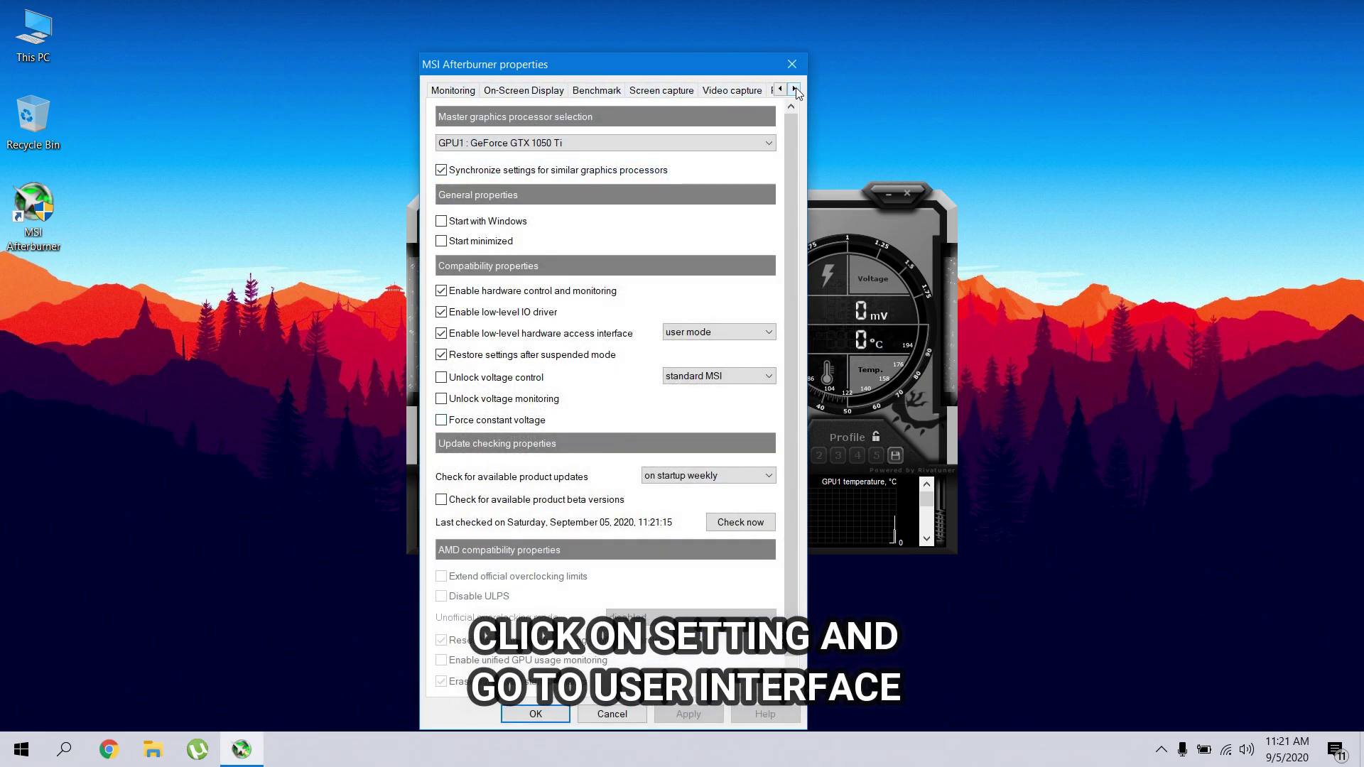
left_click(794, 89)
left_click(794, 90)
left_click(700, 90)
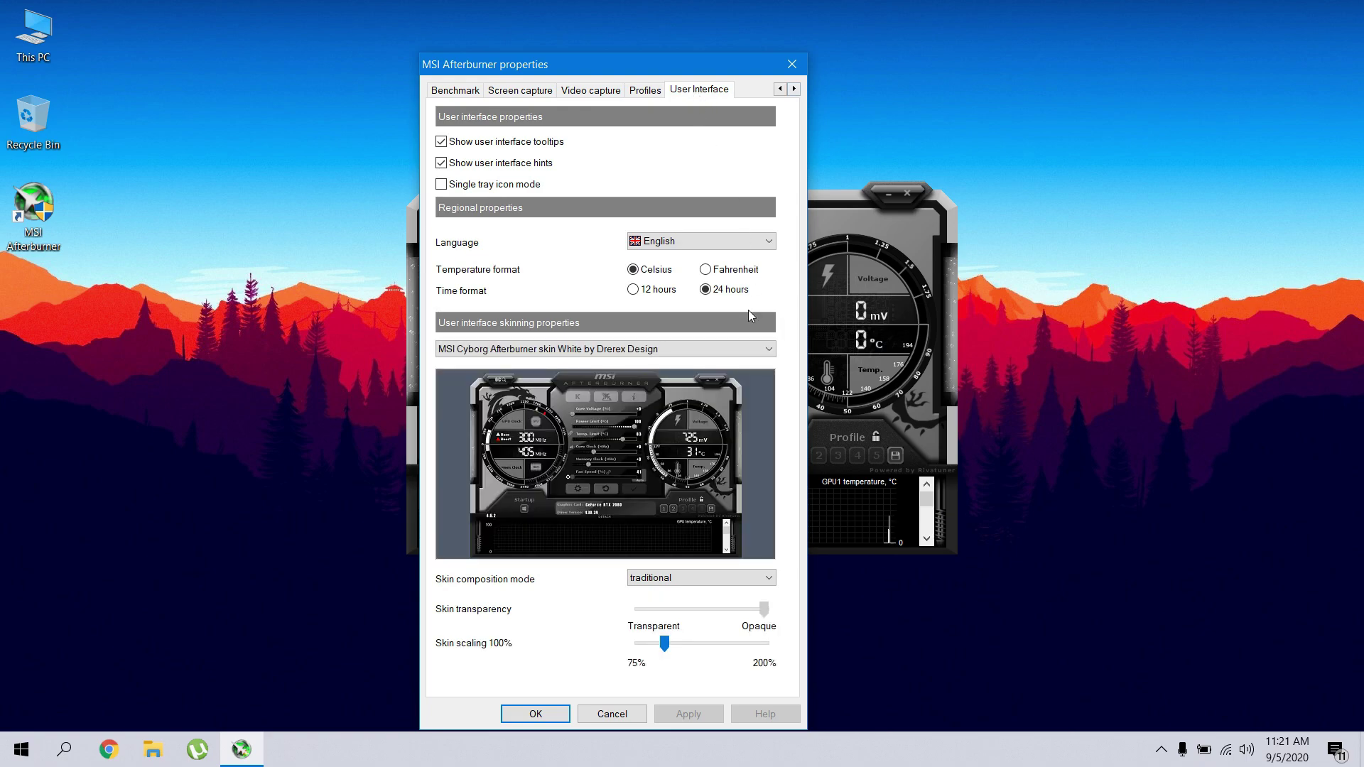
Step: Set the user interface skin to Default EVGA PrecisionX 16 skin, apply it and close the properties
left_click(568, 351)
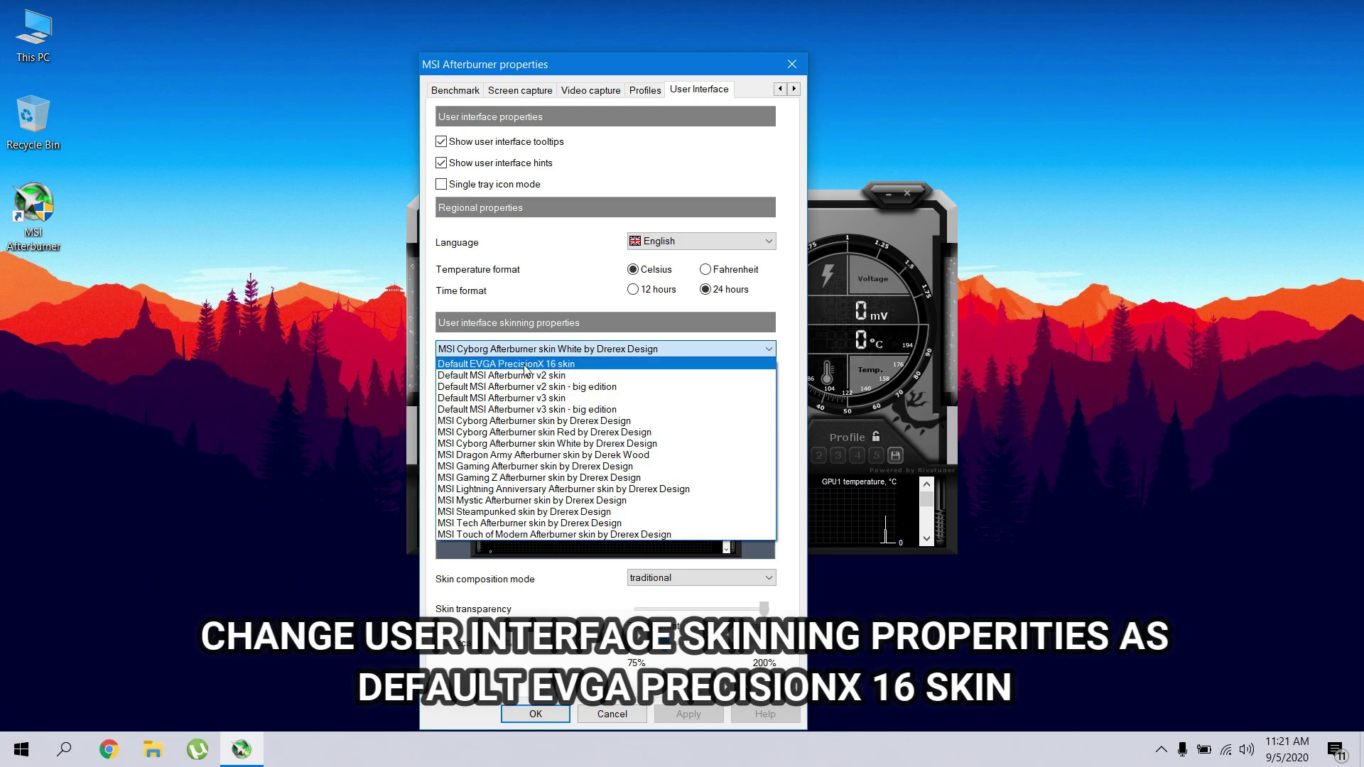
left_click(540, 364)
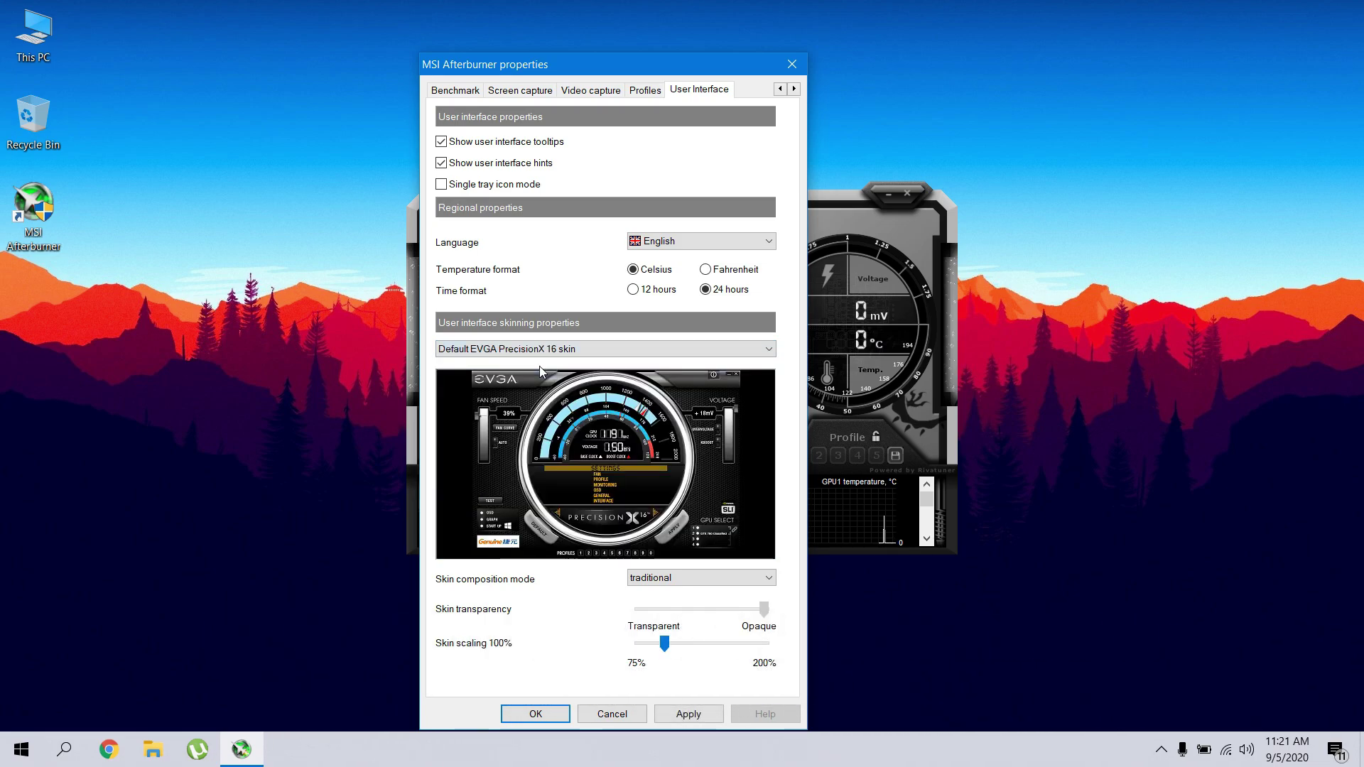
left_click(687, 713)
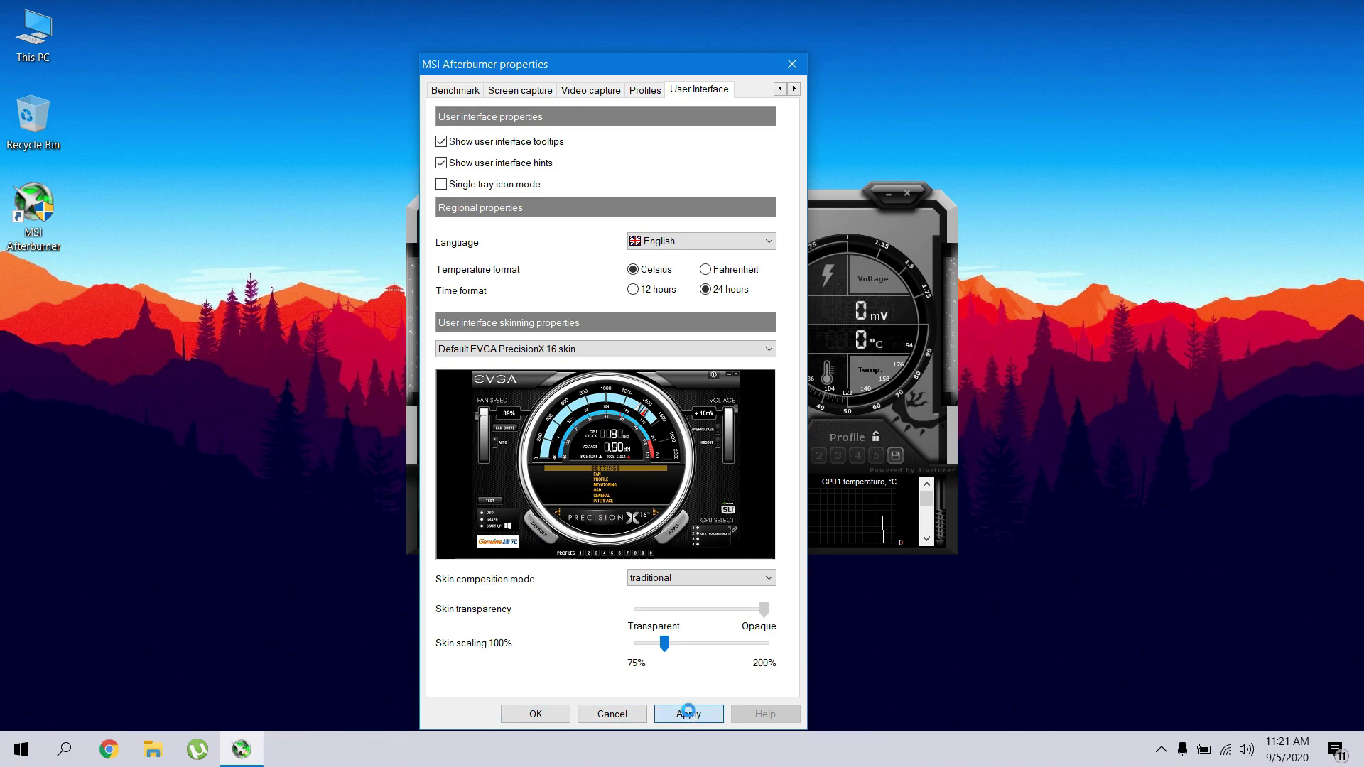
left_click(536, 714)
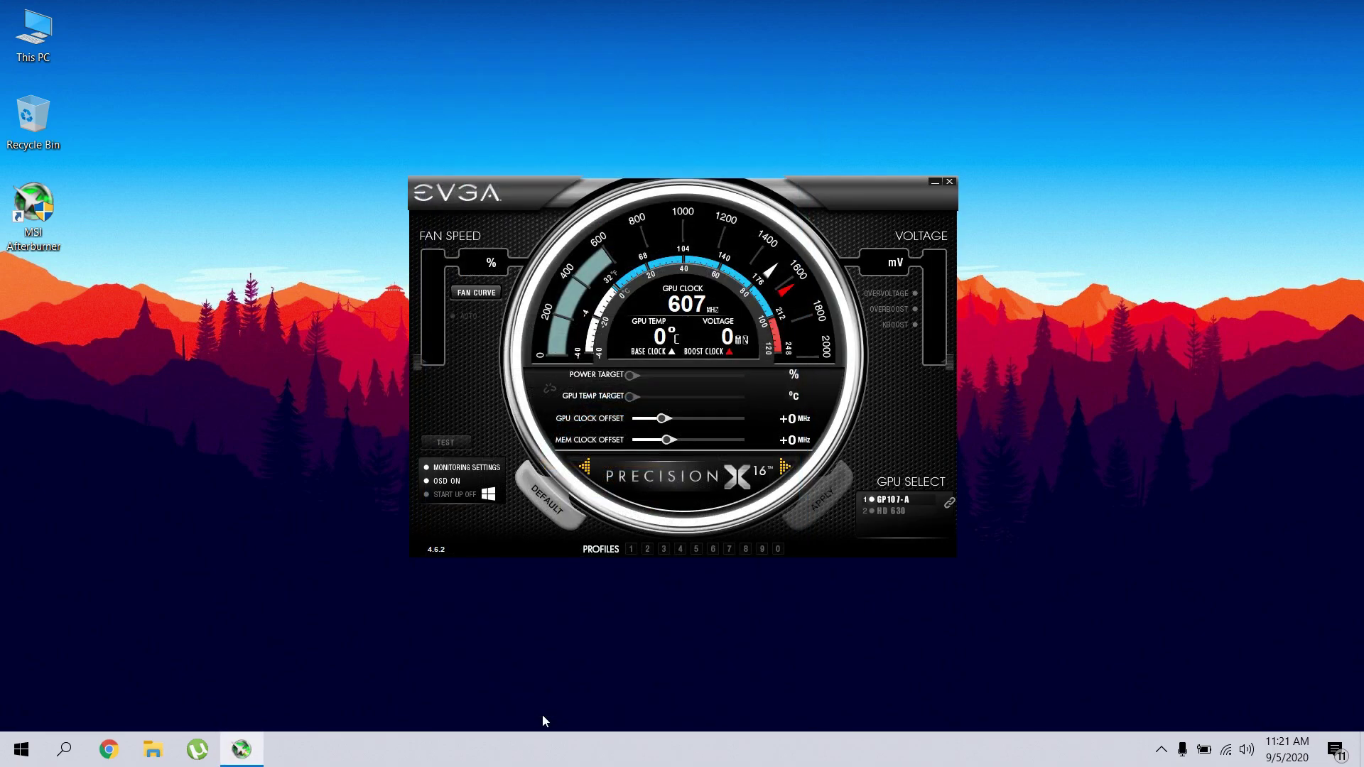
Step: Enable KBOOST for the graphics card and agree to reboot the PC immediately
left_click(901, 324)
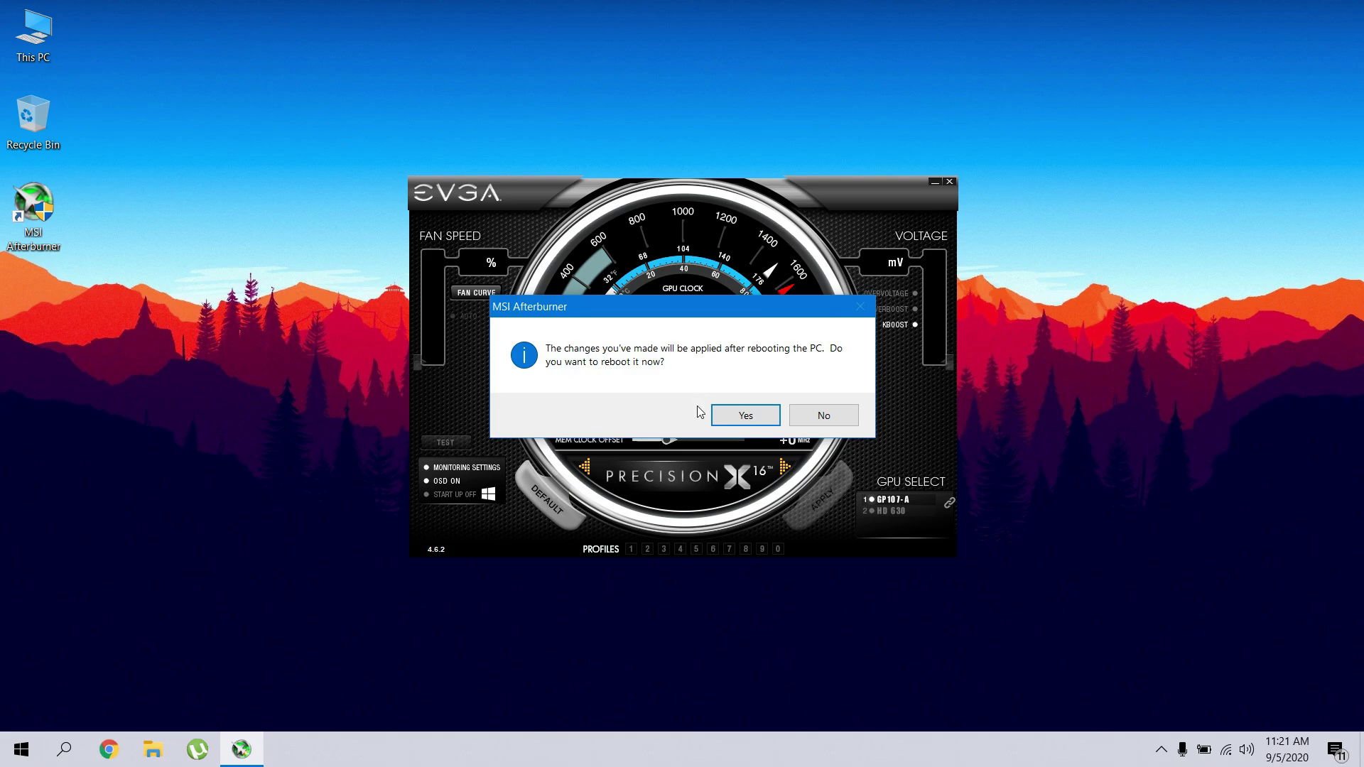
left_click(745, 417)
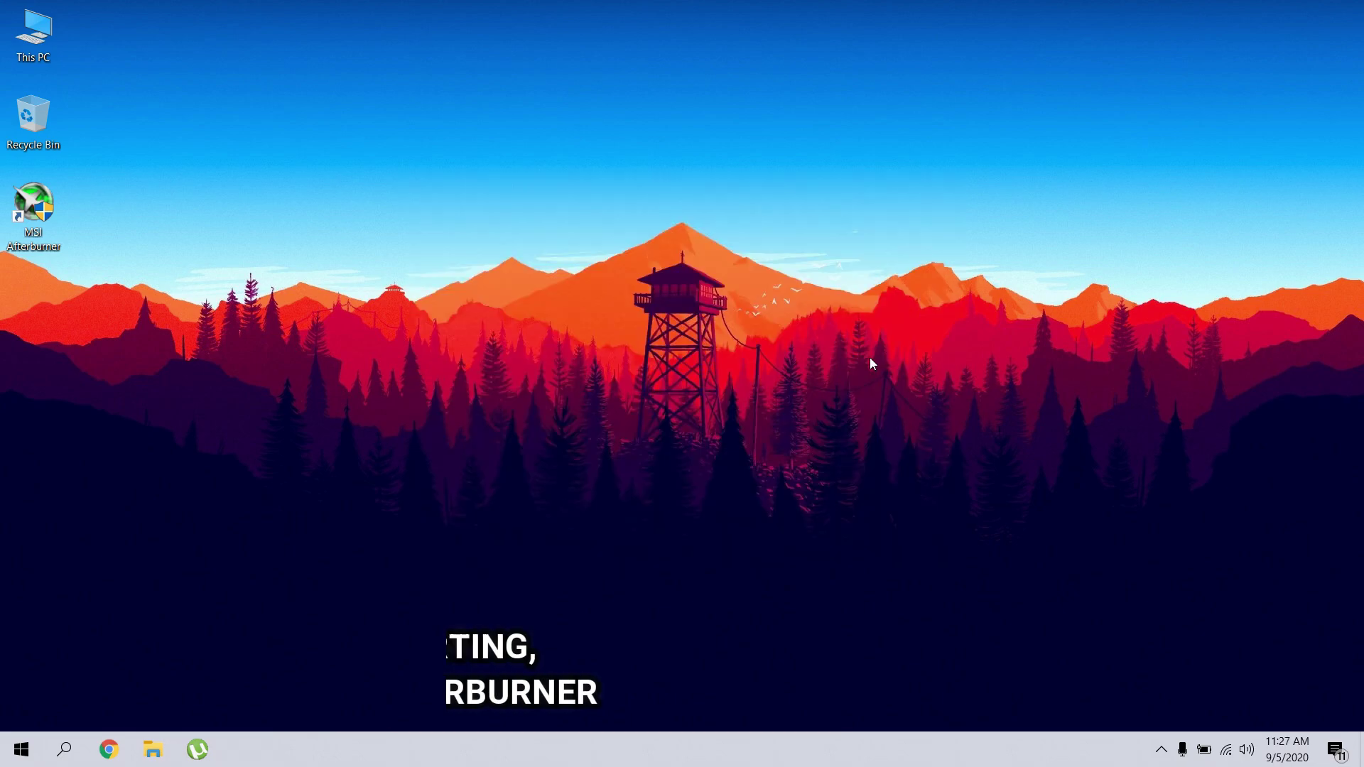
Step: Reopen MSI Afterburner, turn its start up with Windows option on, and minimize it
double_click(17, 223)
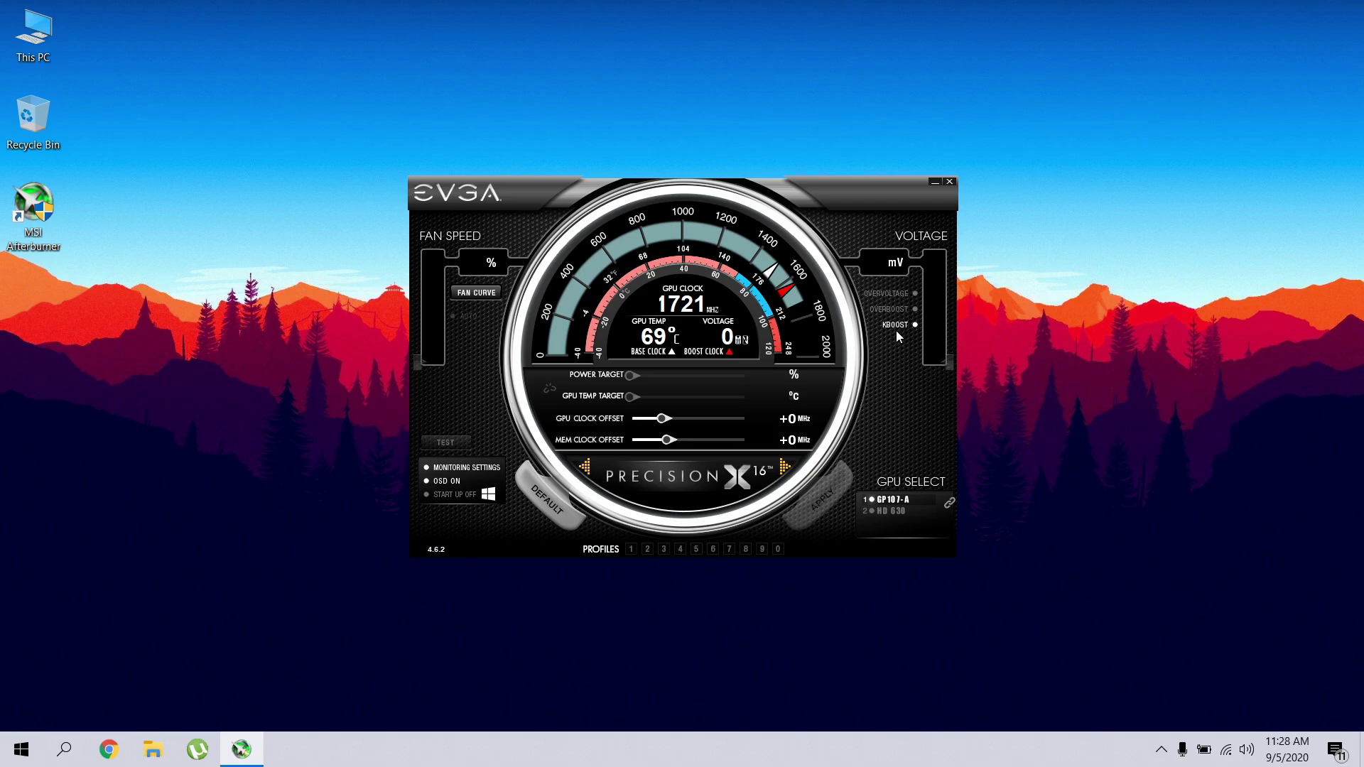
left_click(427, 494)
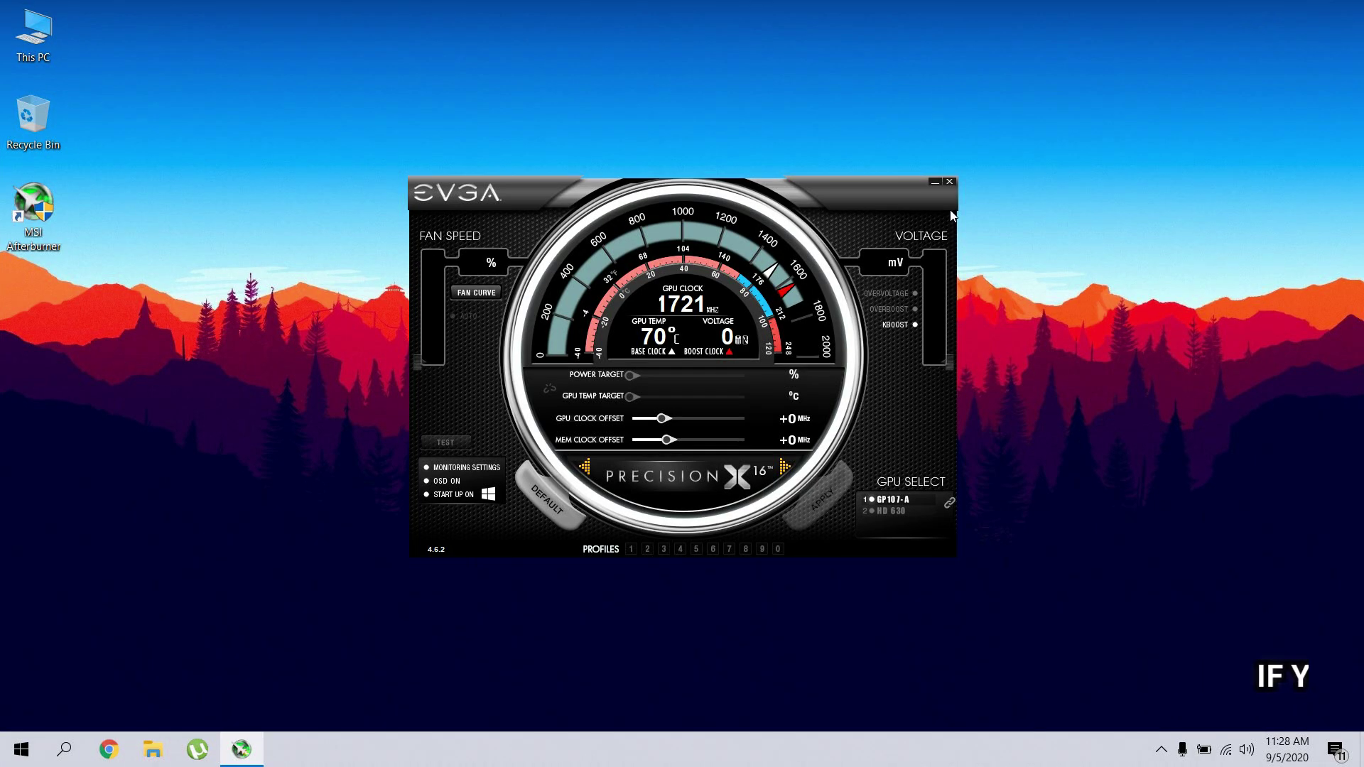
left_click(935, 182)
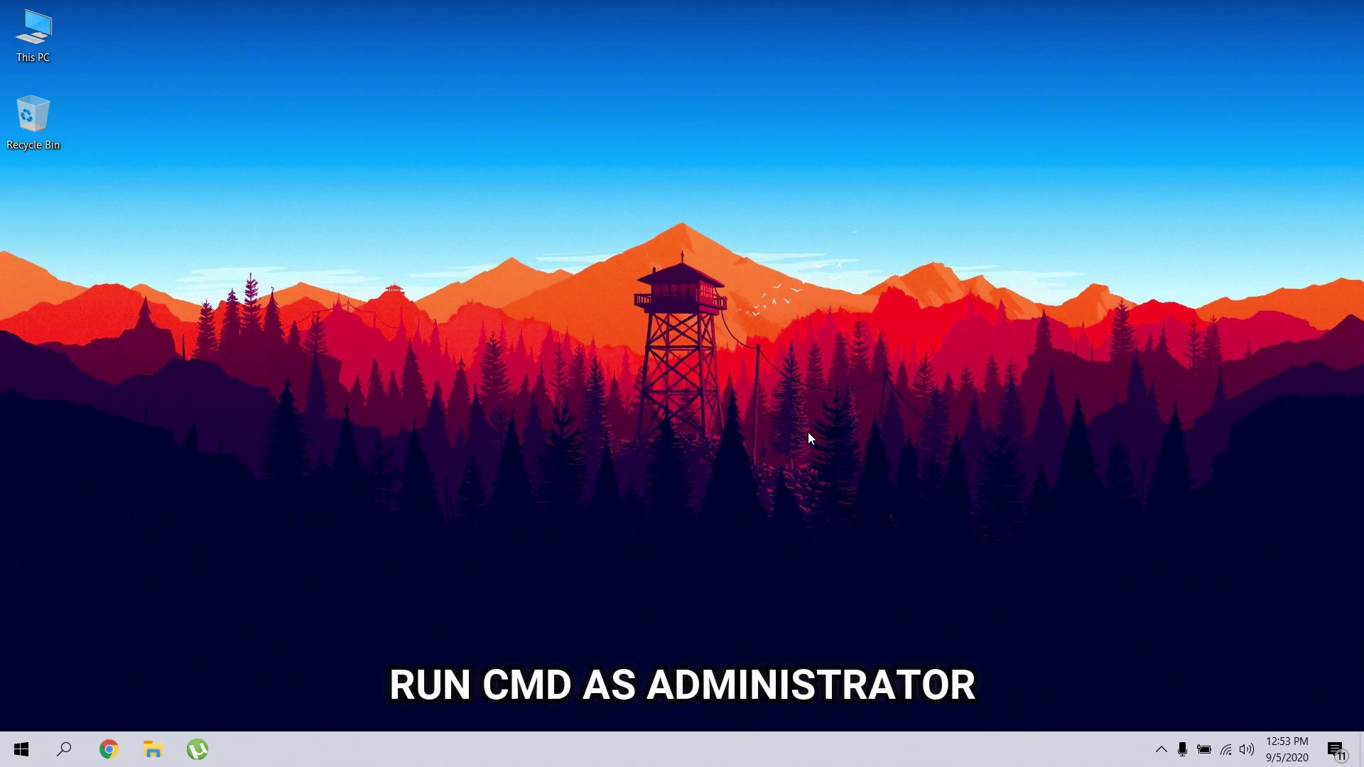
Step: Search Windows for cmd, run Command Prompt as administrator, and move its window toward the middle of the desktop
left_click(60, 759)
type("c")
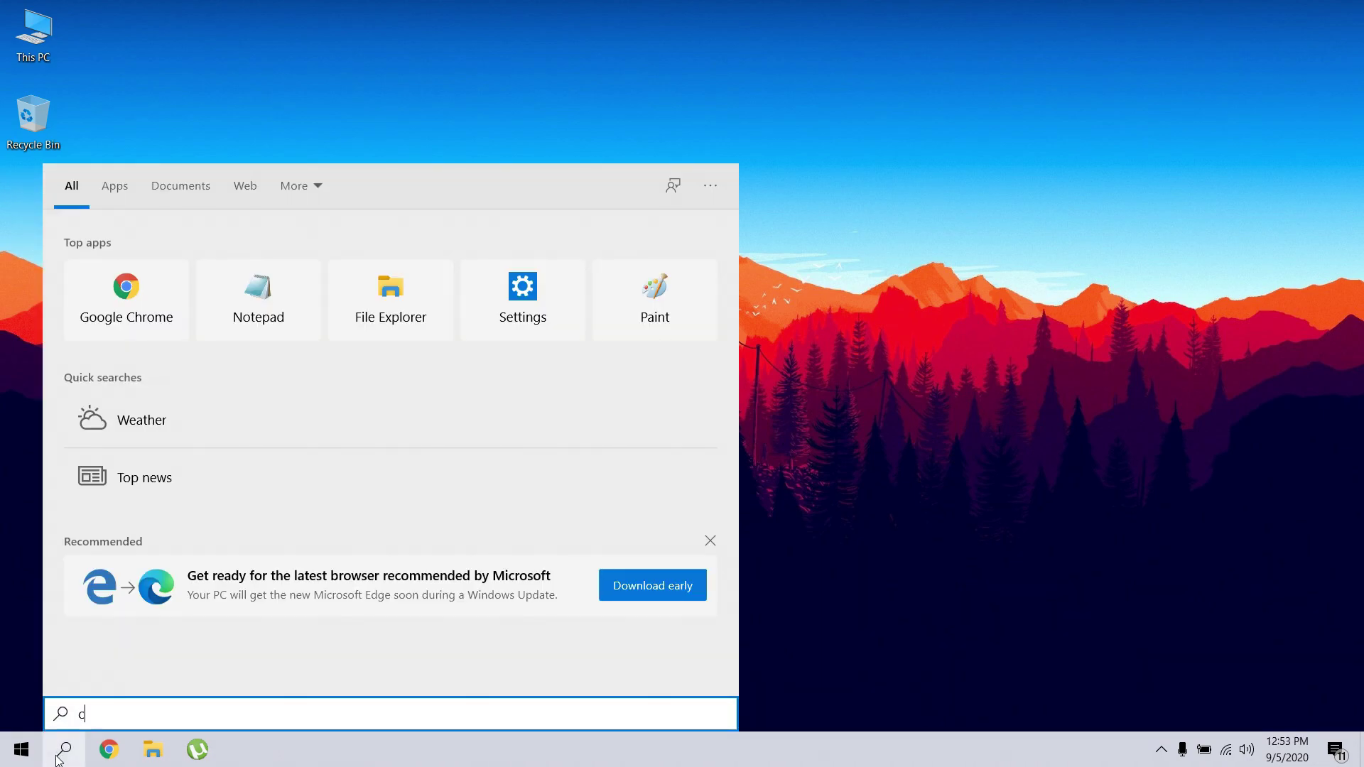
type("md")
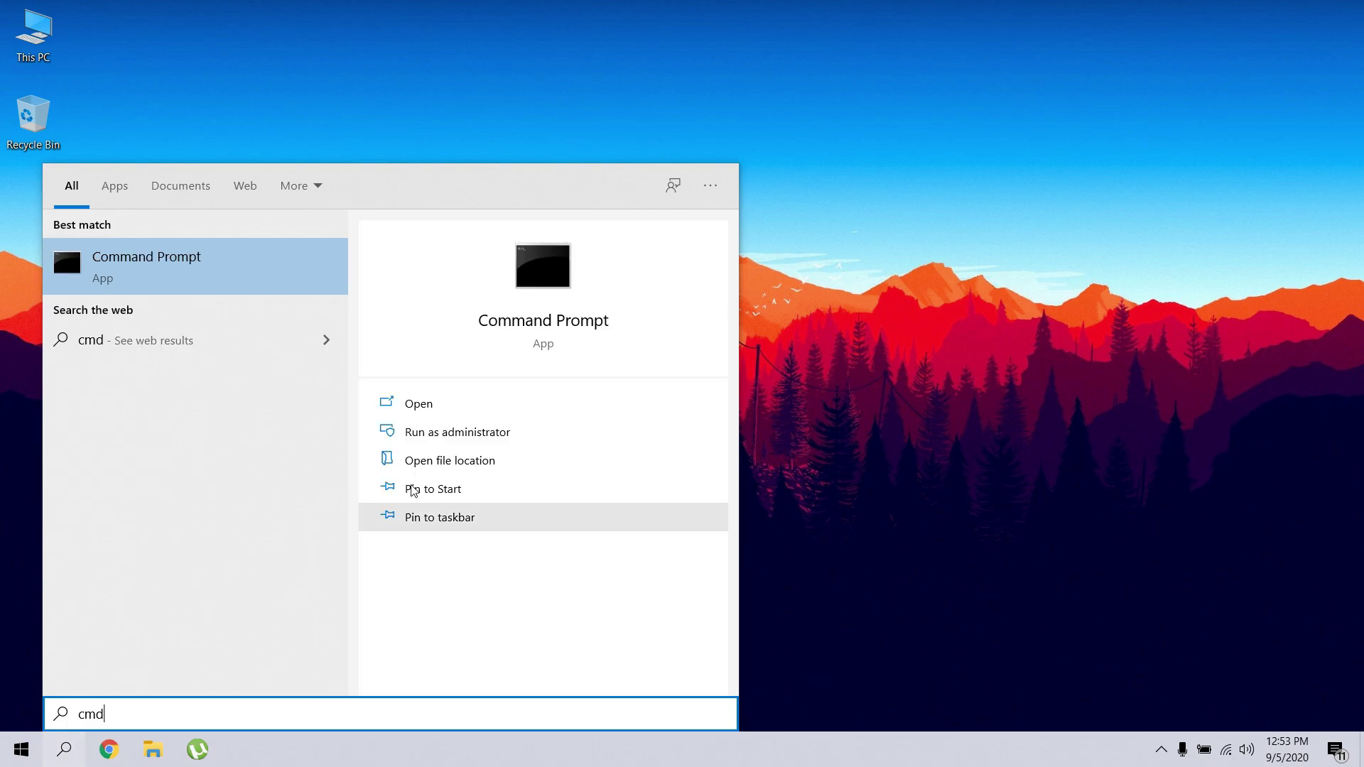
left_click(441, 435)
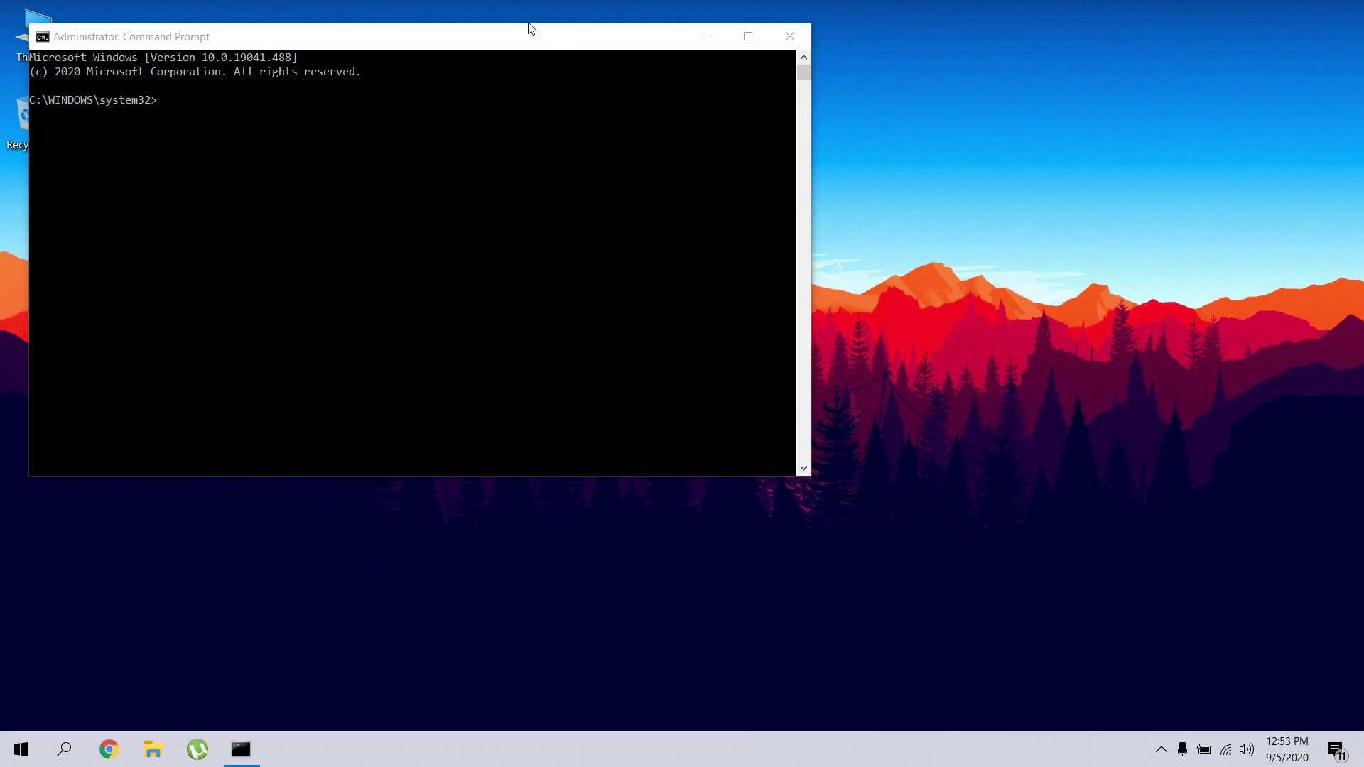
left_click_drag(529, 27, 775, 110)
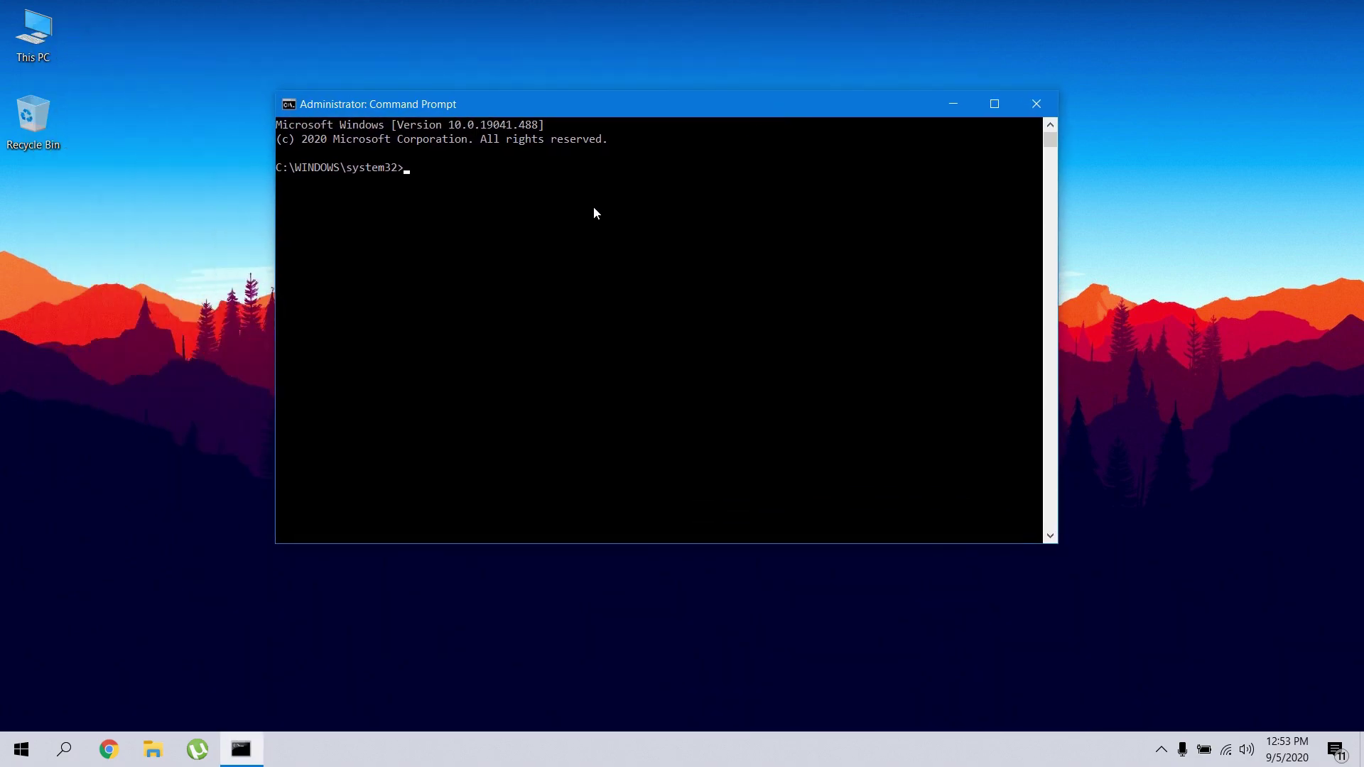
Step: Delete the user's temporary files by running del /s /f /q %temp%
type("del /s")
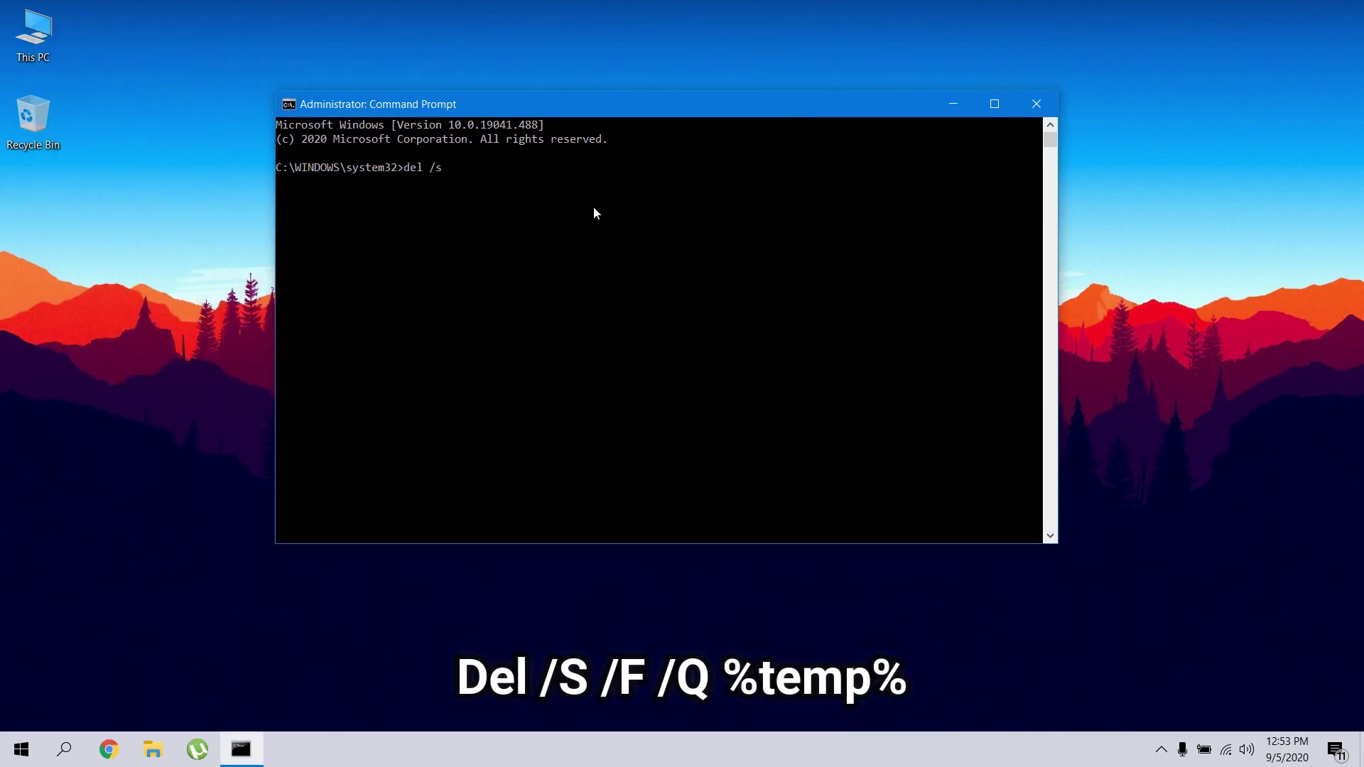
type(" /f /q %temp%")
key("Return")
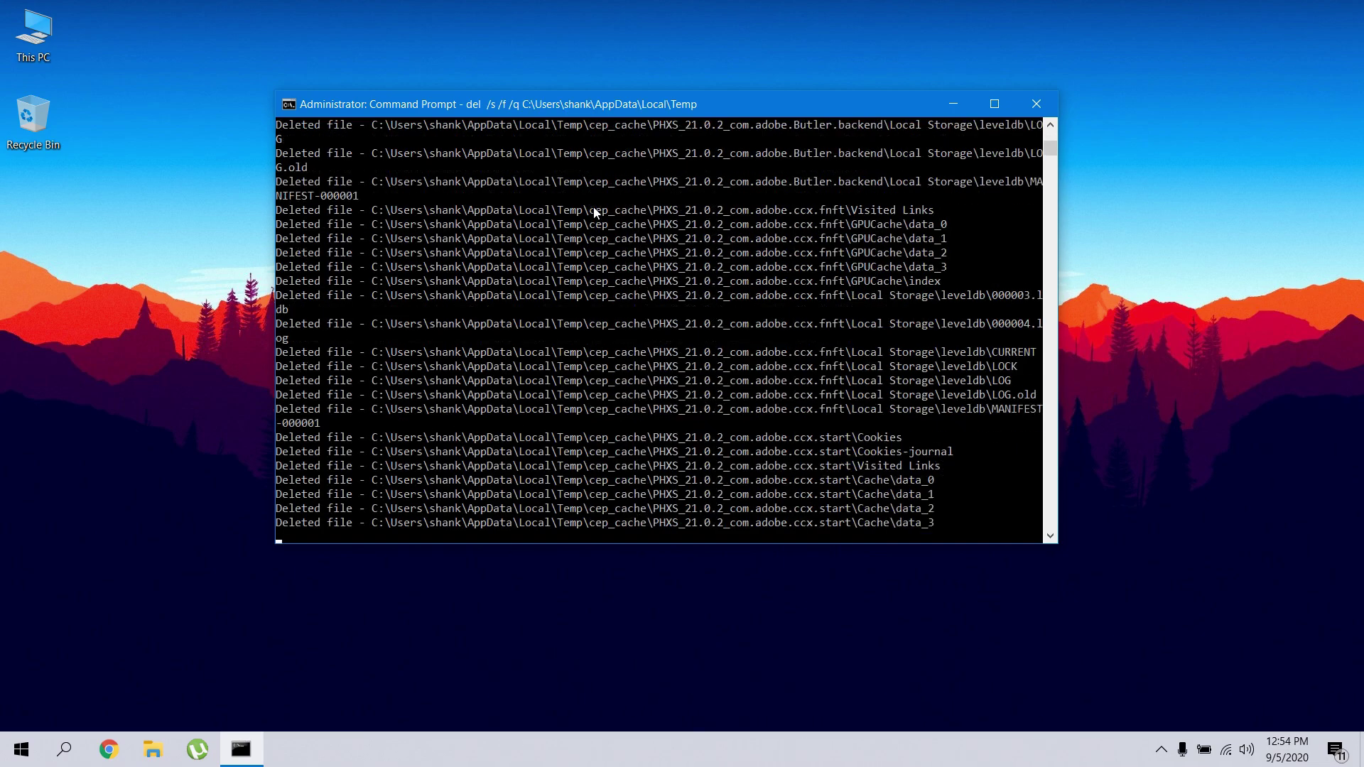
Step: Delete the Windows temporary files by running del/s /f /q %windir%\temp
type("del/")
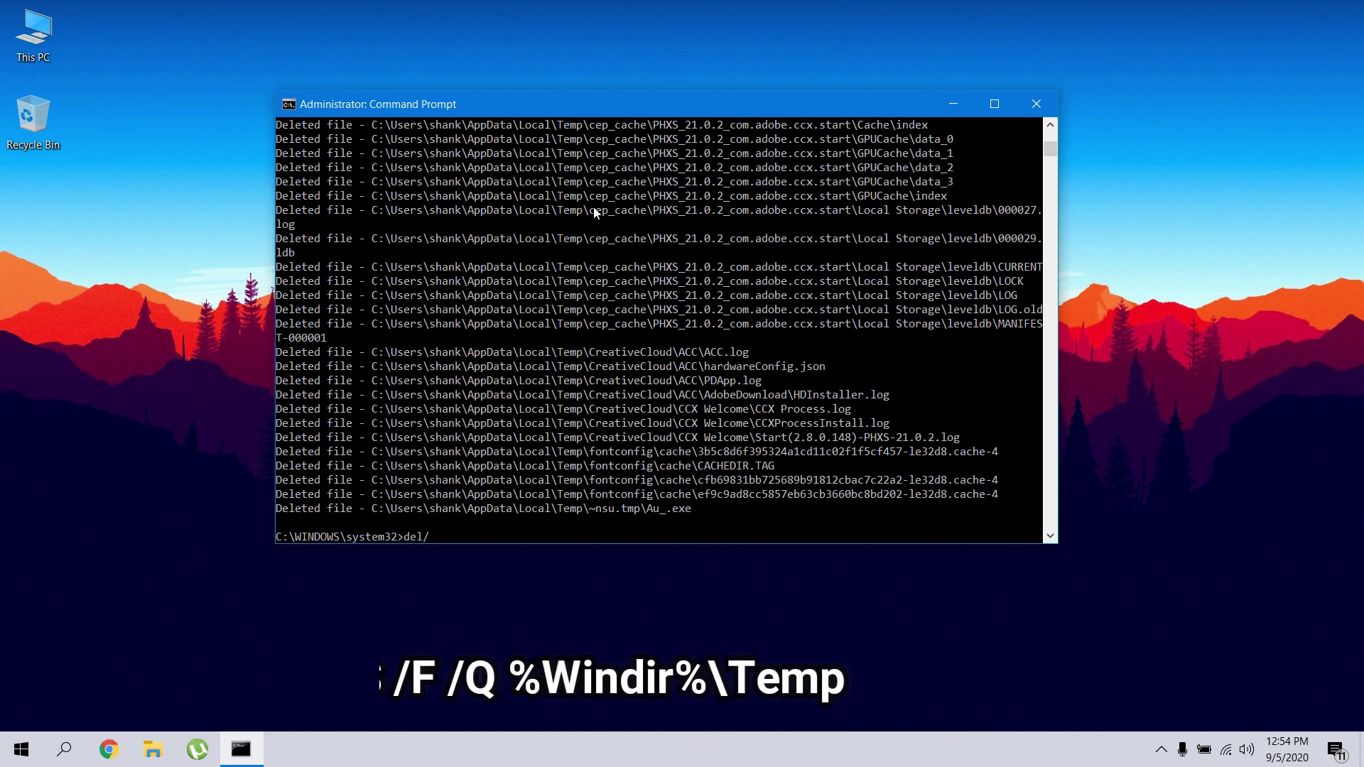
type("s /f /q %windi")
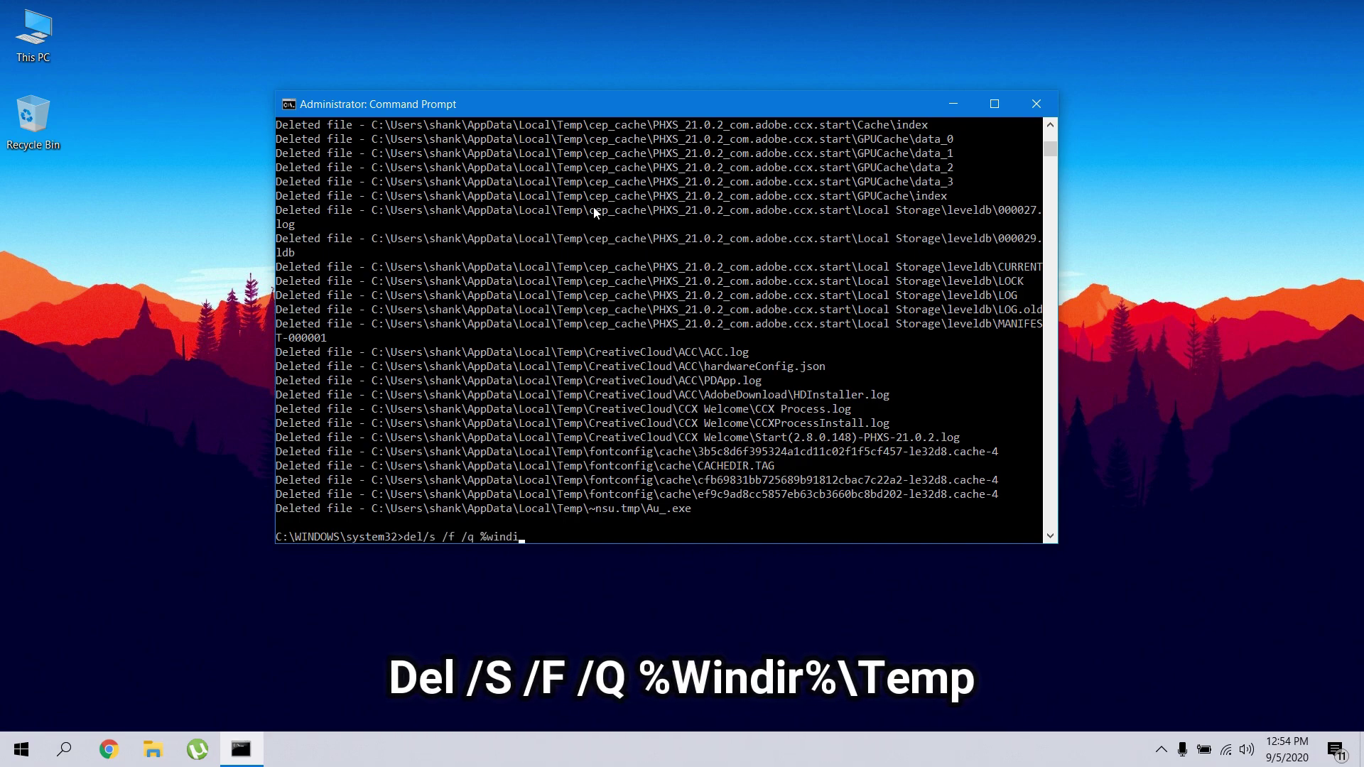
type("r%")
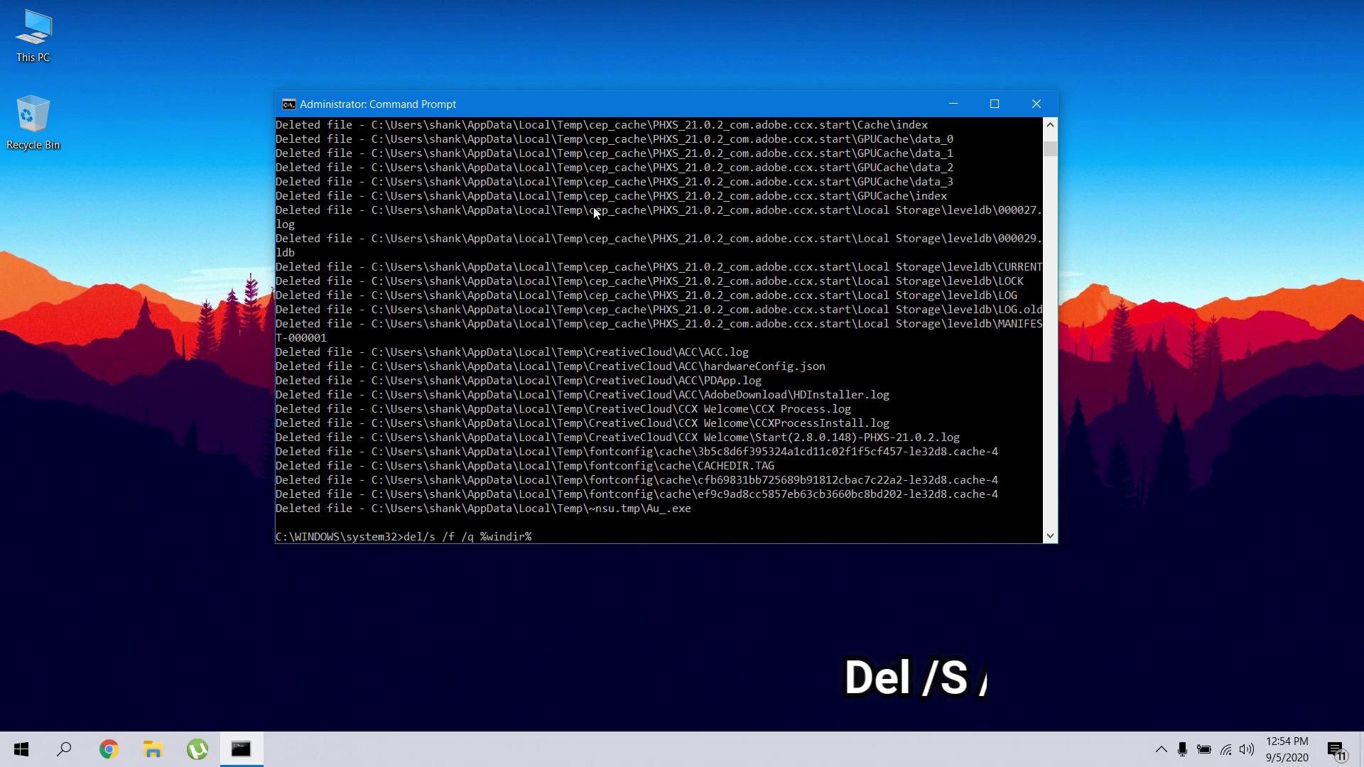
type("\temp")
key("Return")
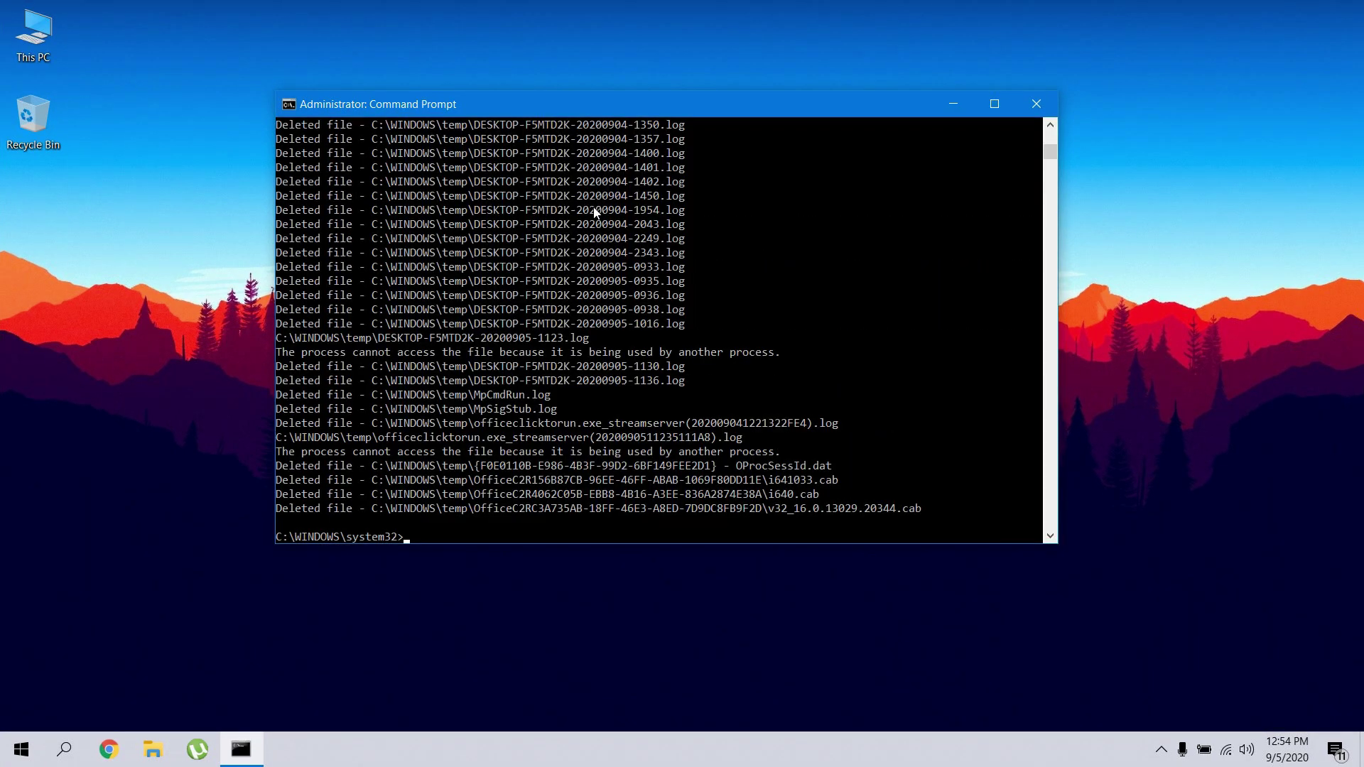
Step: Disable the dynamic tick by running bcdedit /set disabledynamictick yes
type("bcdedit")
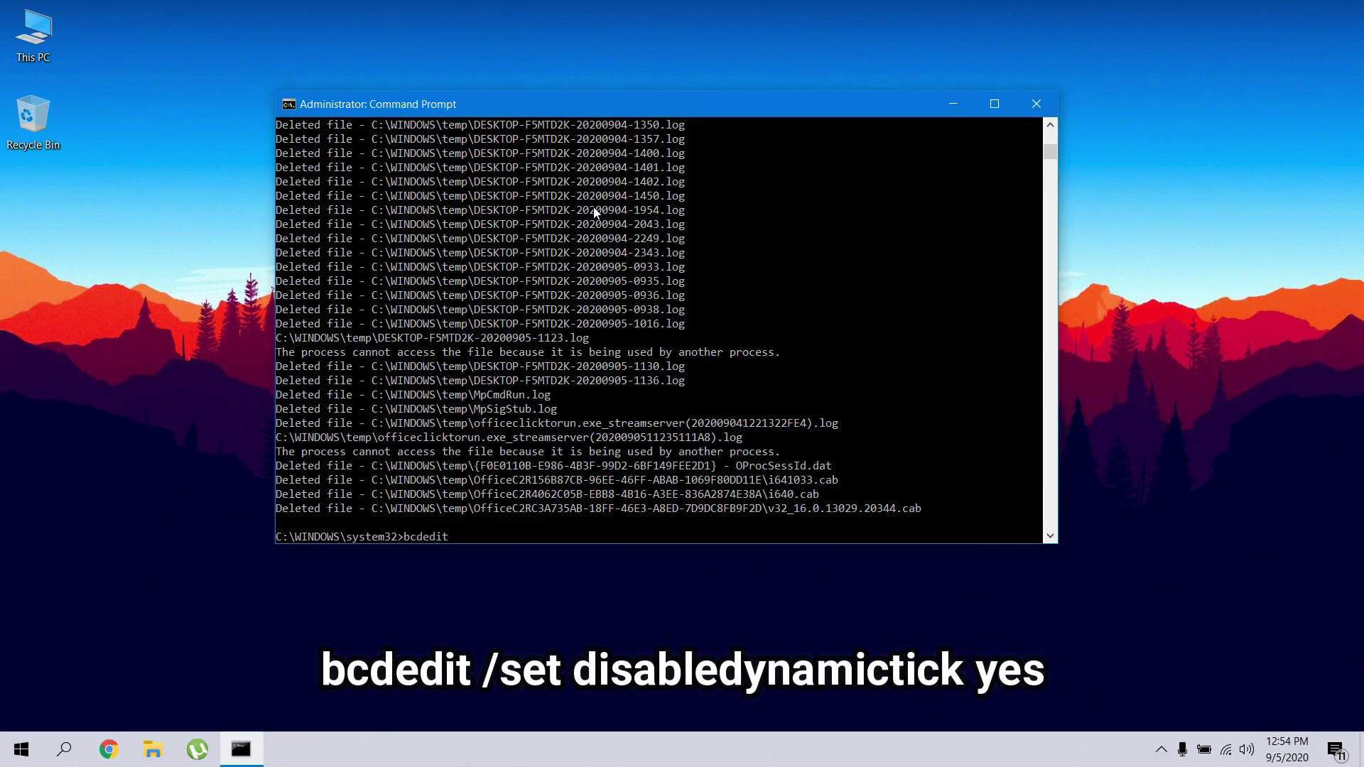
type(" /set disabledynamictick yes")
key("Return")
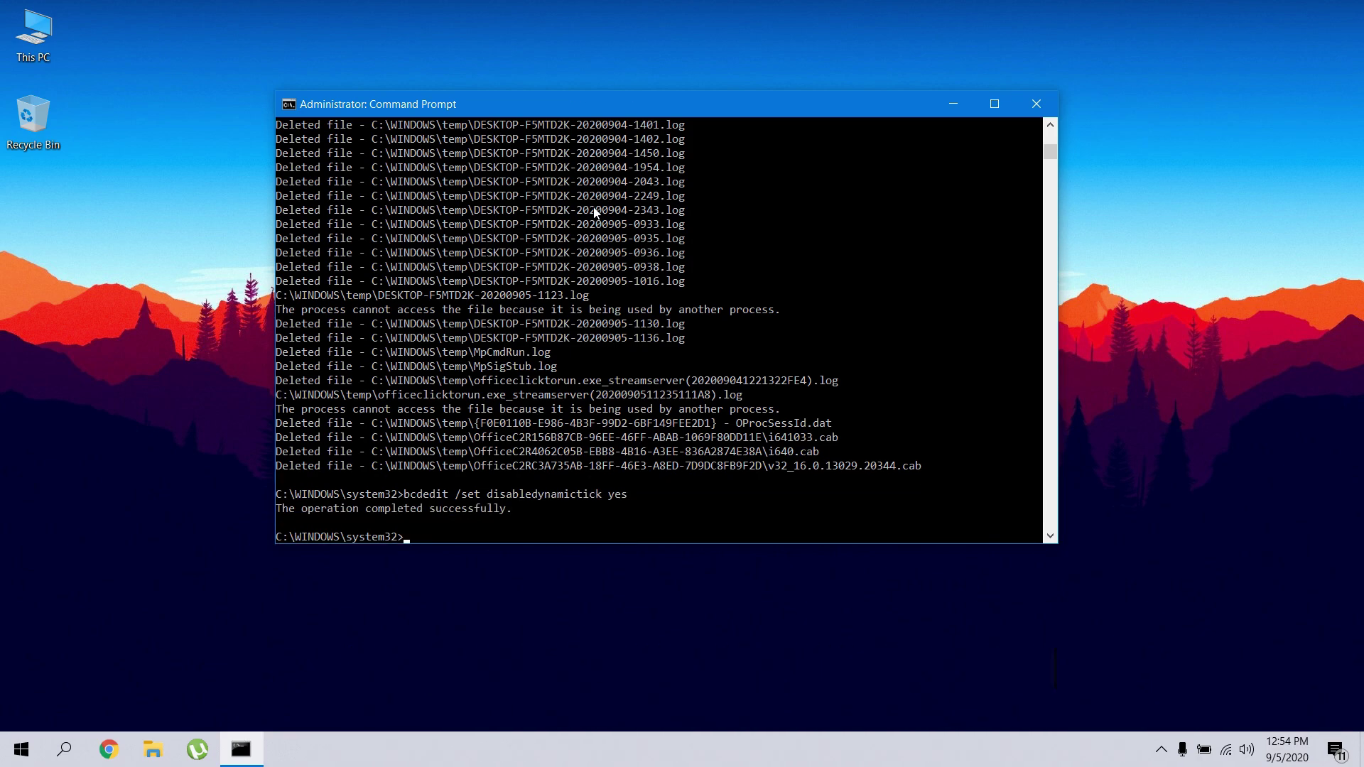
Step: Enable the platform tick by running bcdedit /set useplatformtick yes
type("bcdedit /set use")
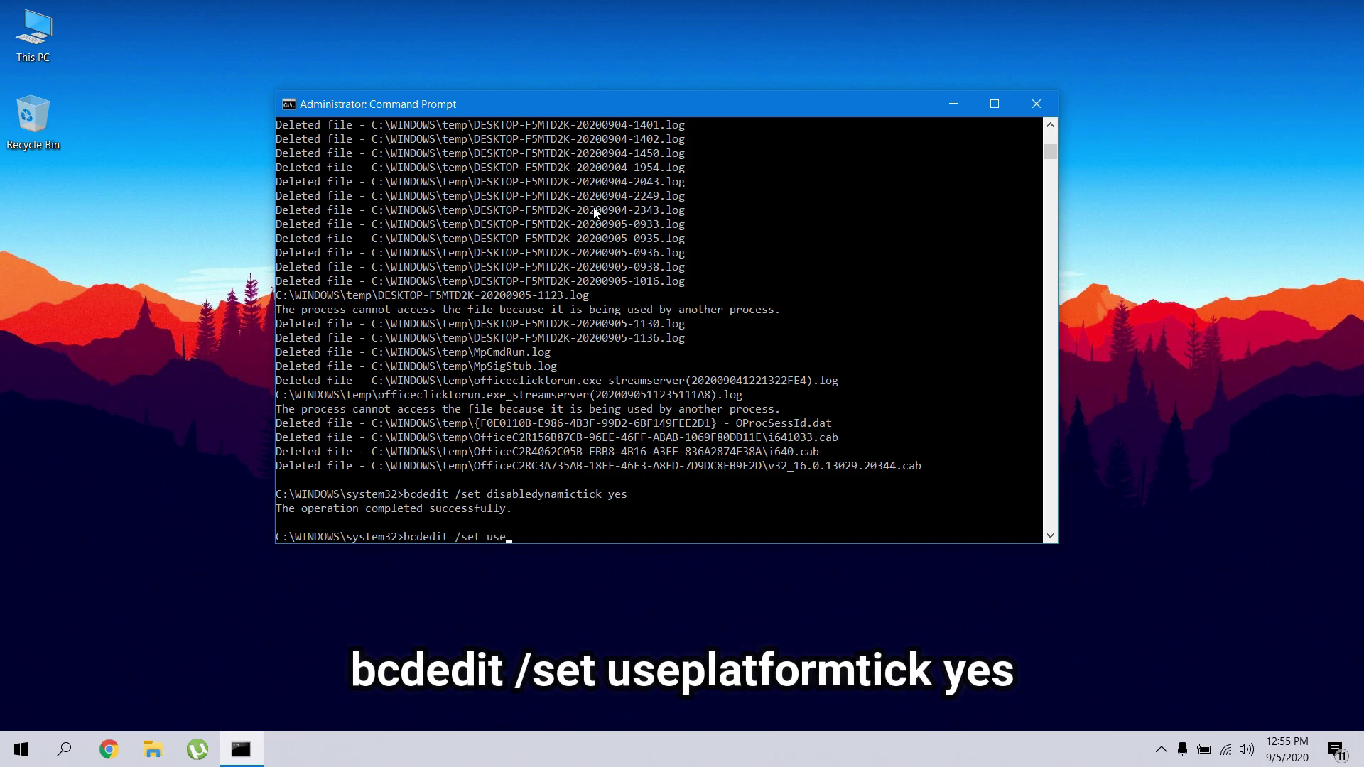
type("platformtick yes")
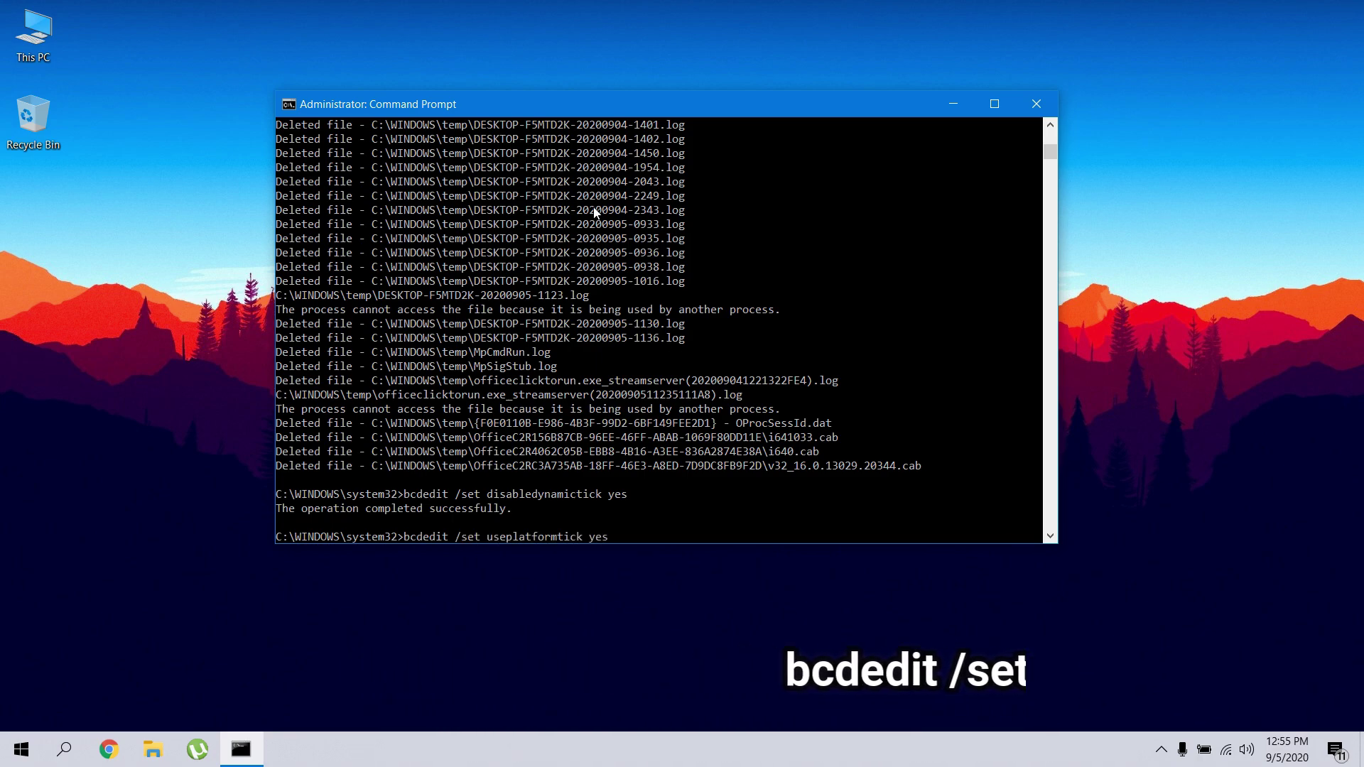
key("Return")
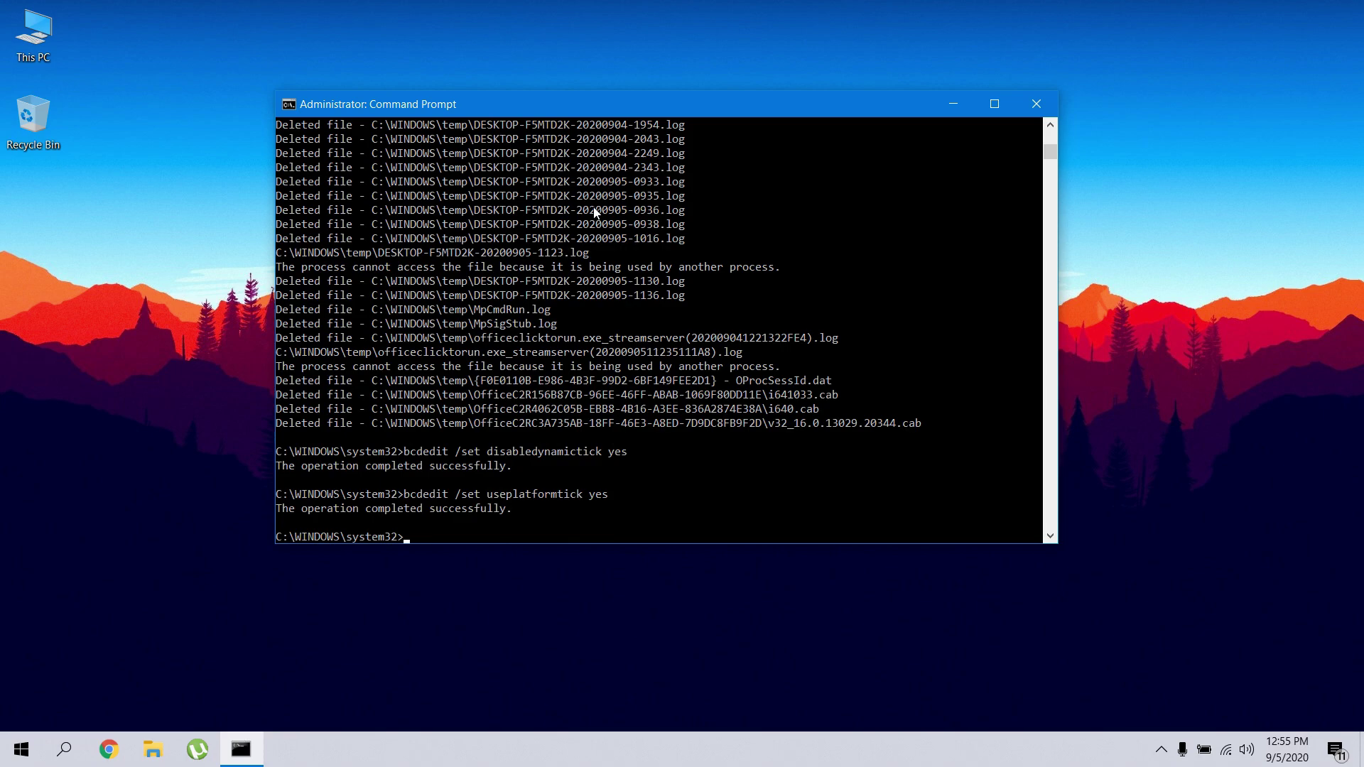
Step: Turn off the platform clock by running bcdedit /set useplatformclock false, and close Command Prompt
type("bcdedit /s")
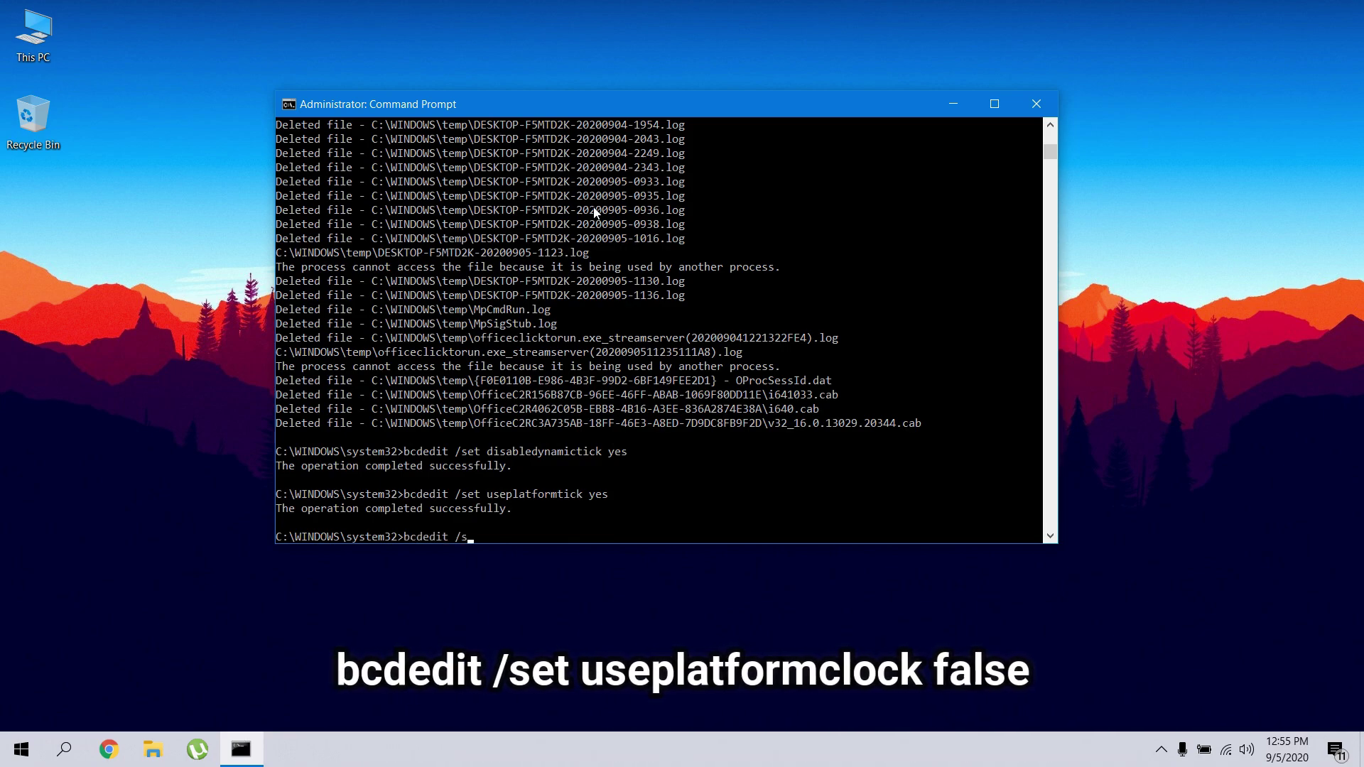
type("et useplatformclock false")
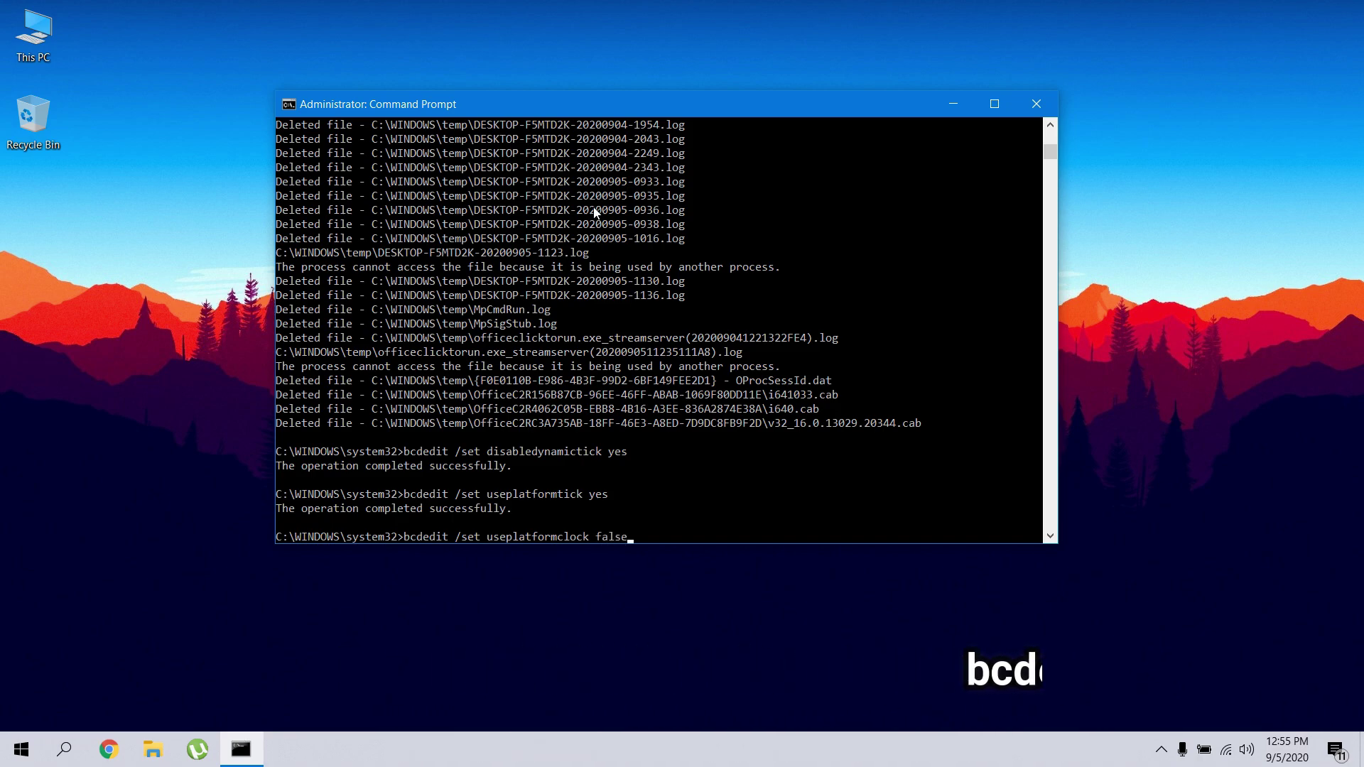
key("Return")
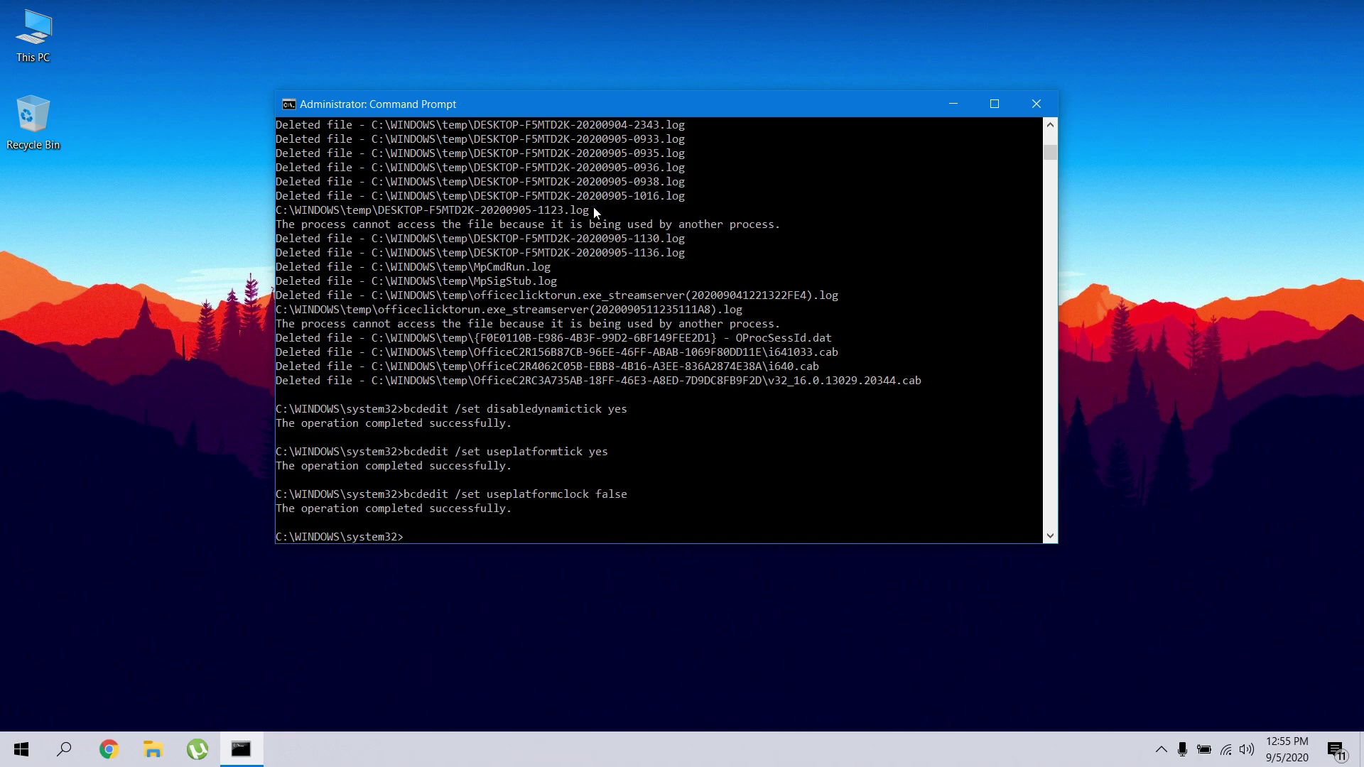
left_click(1045, 108)
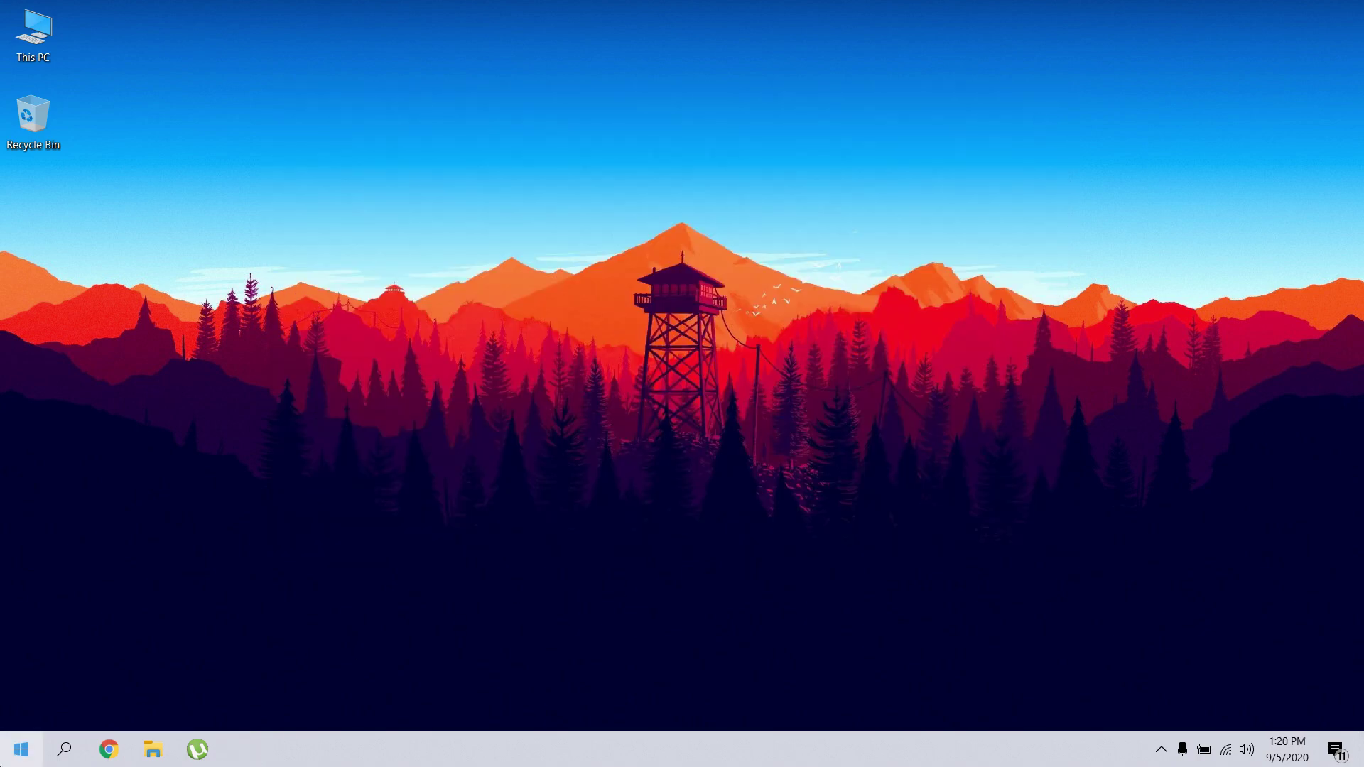
Step: Open Windows Settings, search for startup, and go to the Startup Apps page
right_click(8, 755)
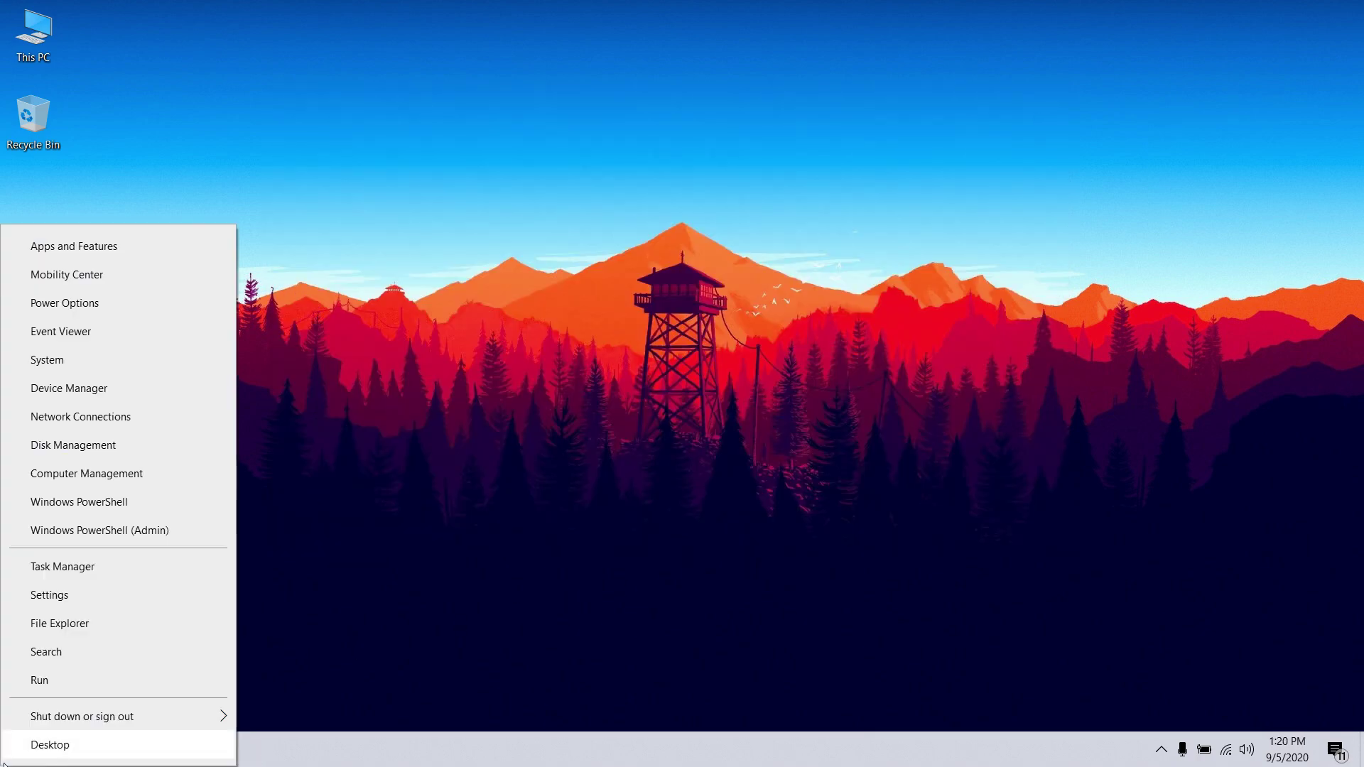
left_click(75, 594)
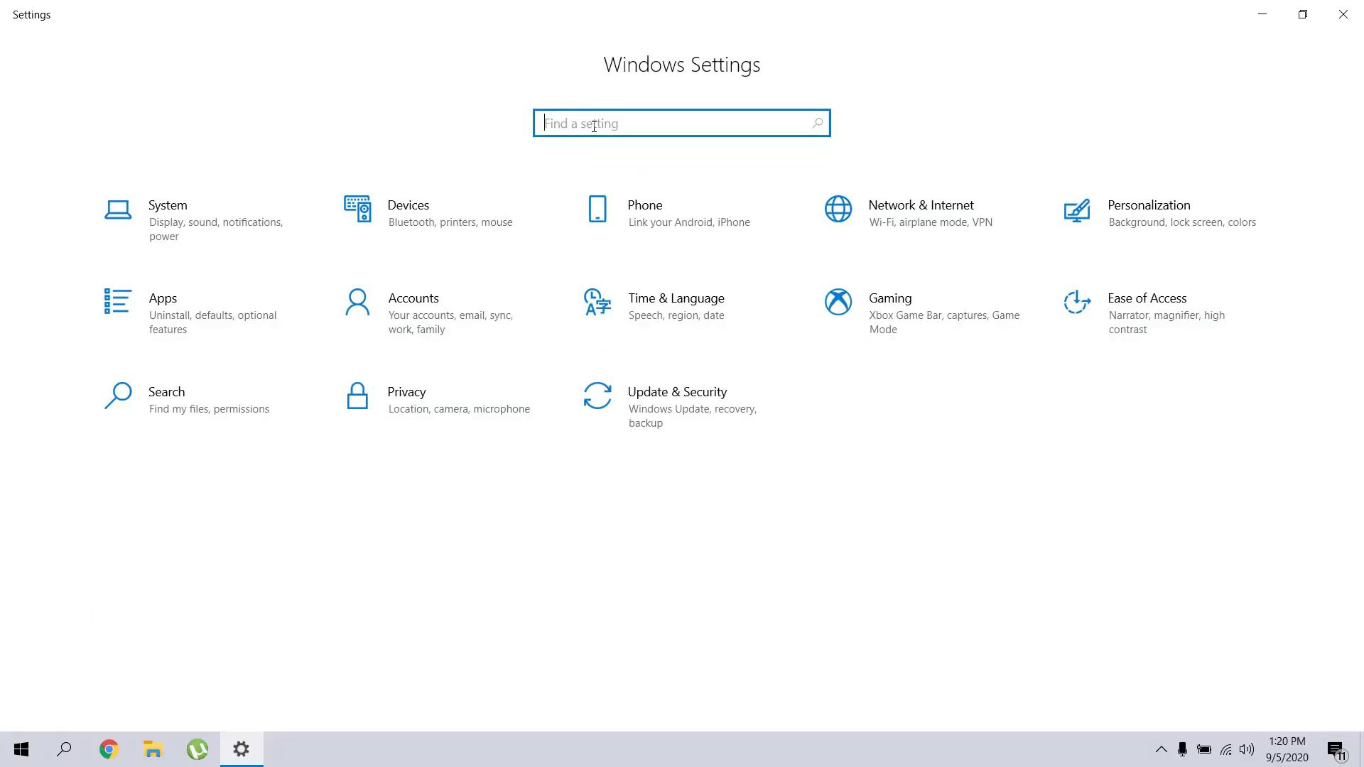
type("startup")
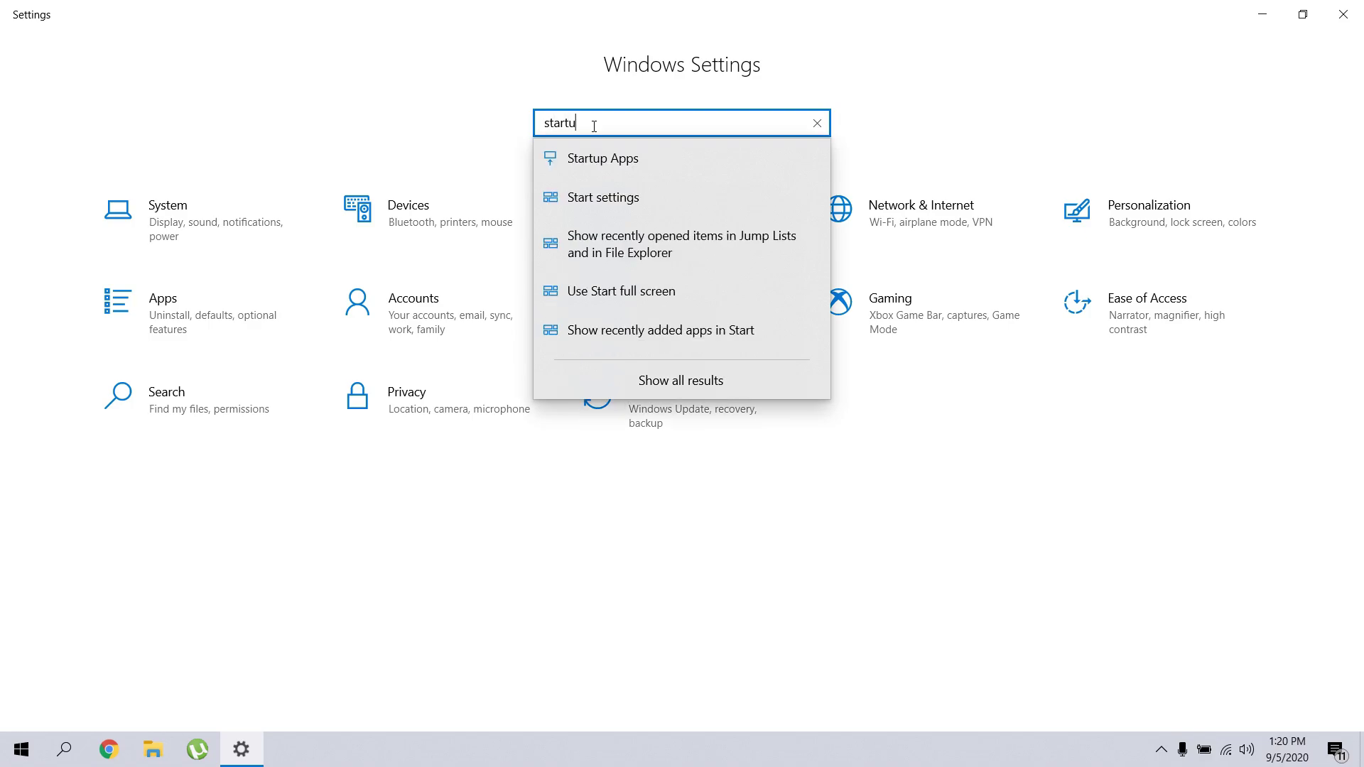
left_click(608, 157)
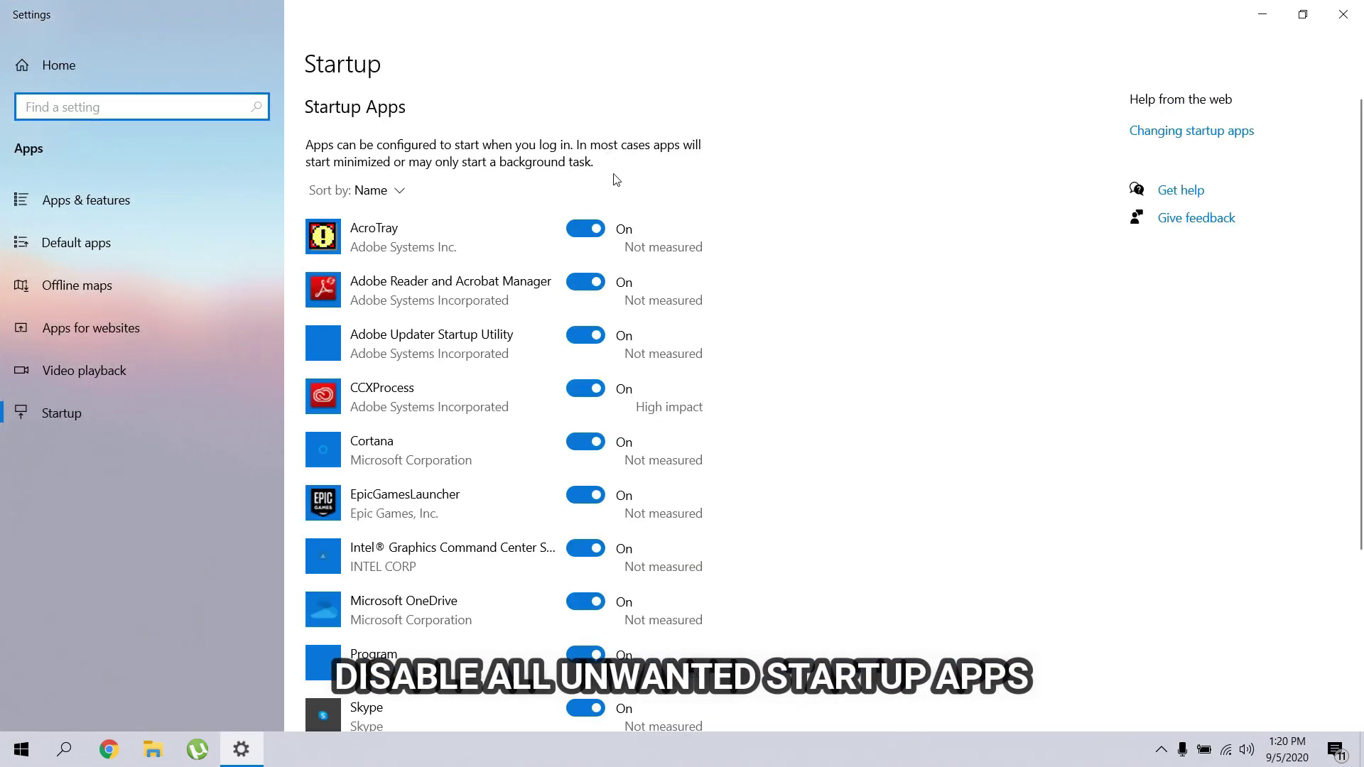
Step: Turn off startup for AcroTray, Adobe Reader and Acrobat Manager, Adobe Updater Startup Utility, CCXProcess, Cortana and EpicGamesLauncher
left_click(585, 228)
left_click(586, 282)
left_click(586, 336)
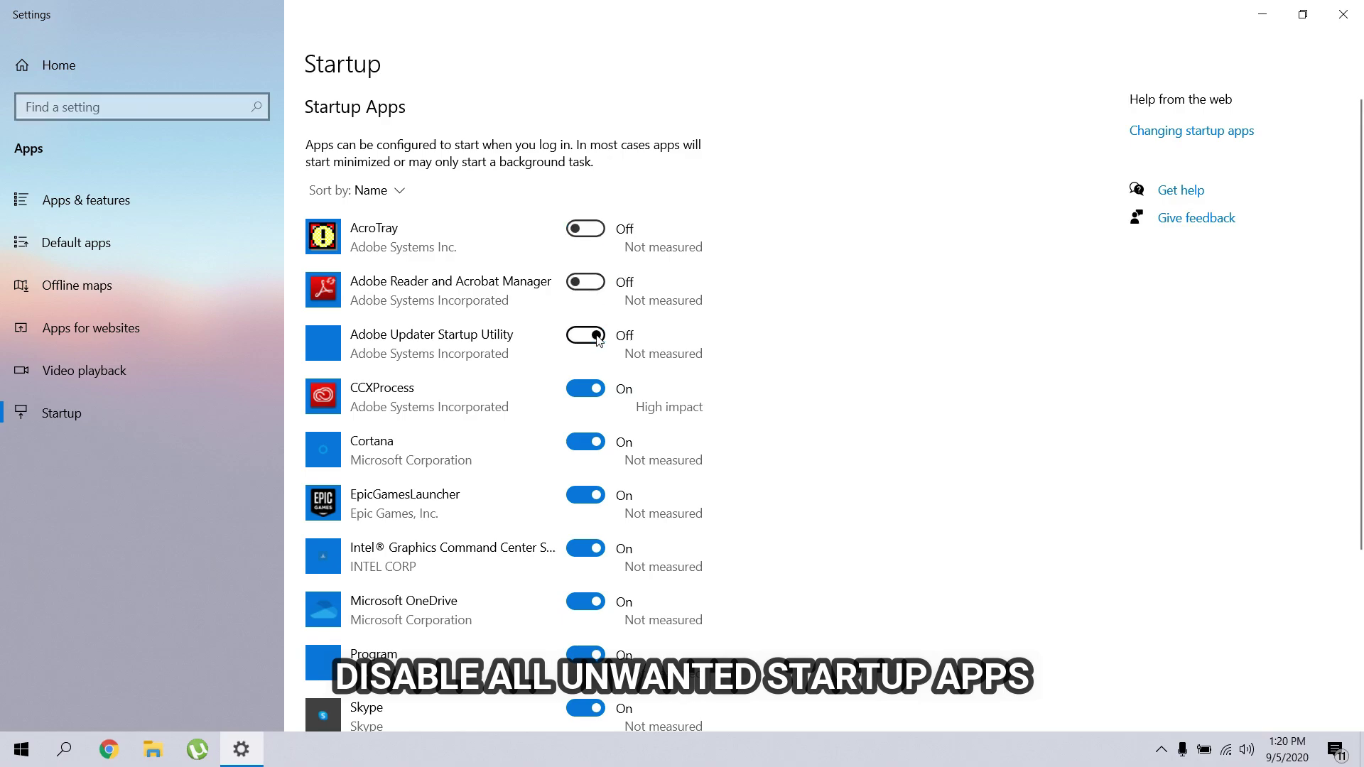
scroll(596, 338, "down", 2)
left_click(585, 278)
left_click(585, 332)
left_click(585, 385)
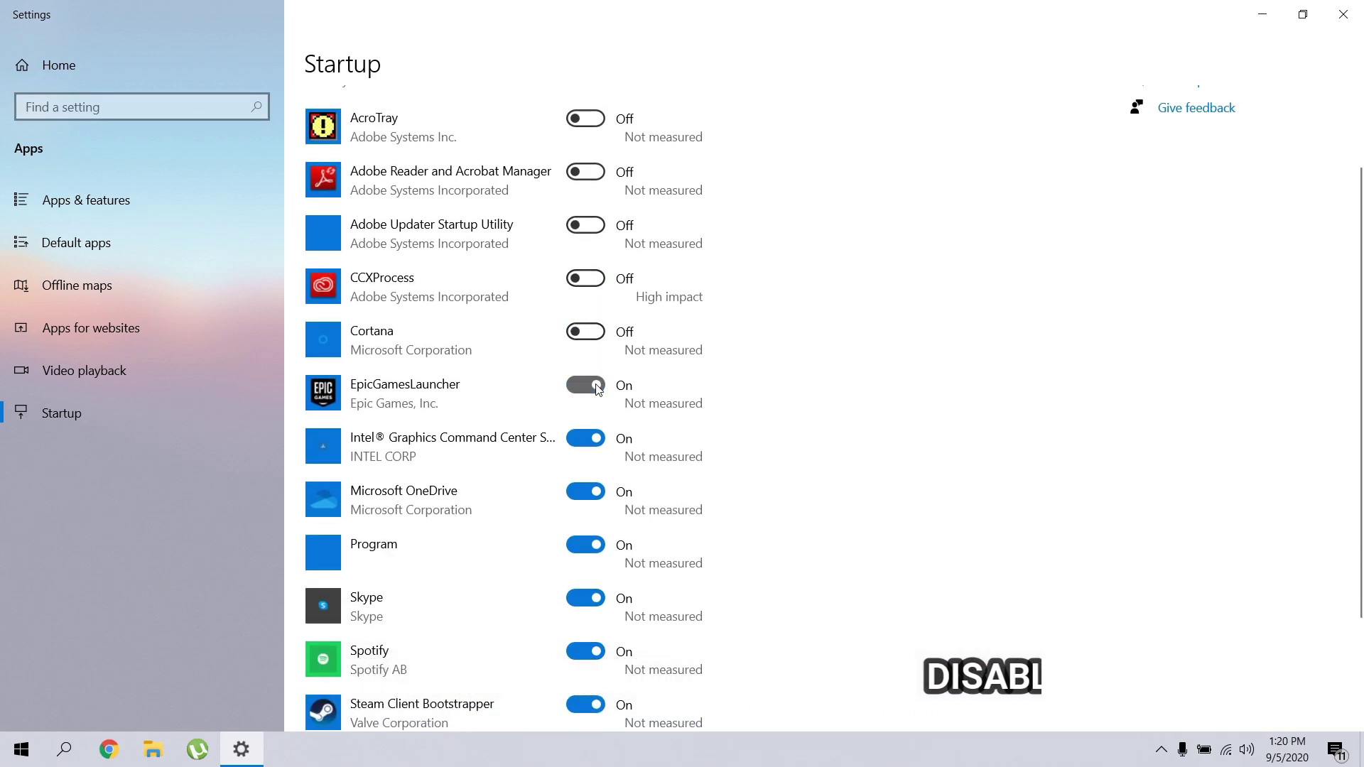
Step: Turn off startup for Microsoft OneDrive, Program, Skype, Spotify, Steam Client Bootstrapper and Wondershare Studio
scroll(591, 376, "down", 3)
left_click(586, 330)
left_click(585, 383)
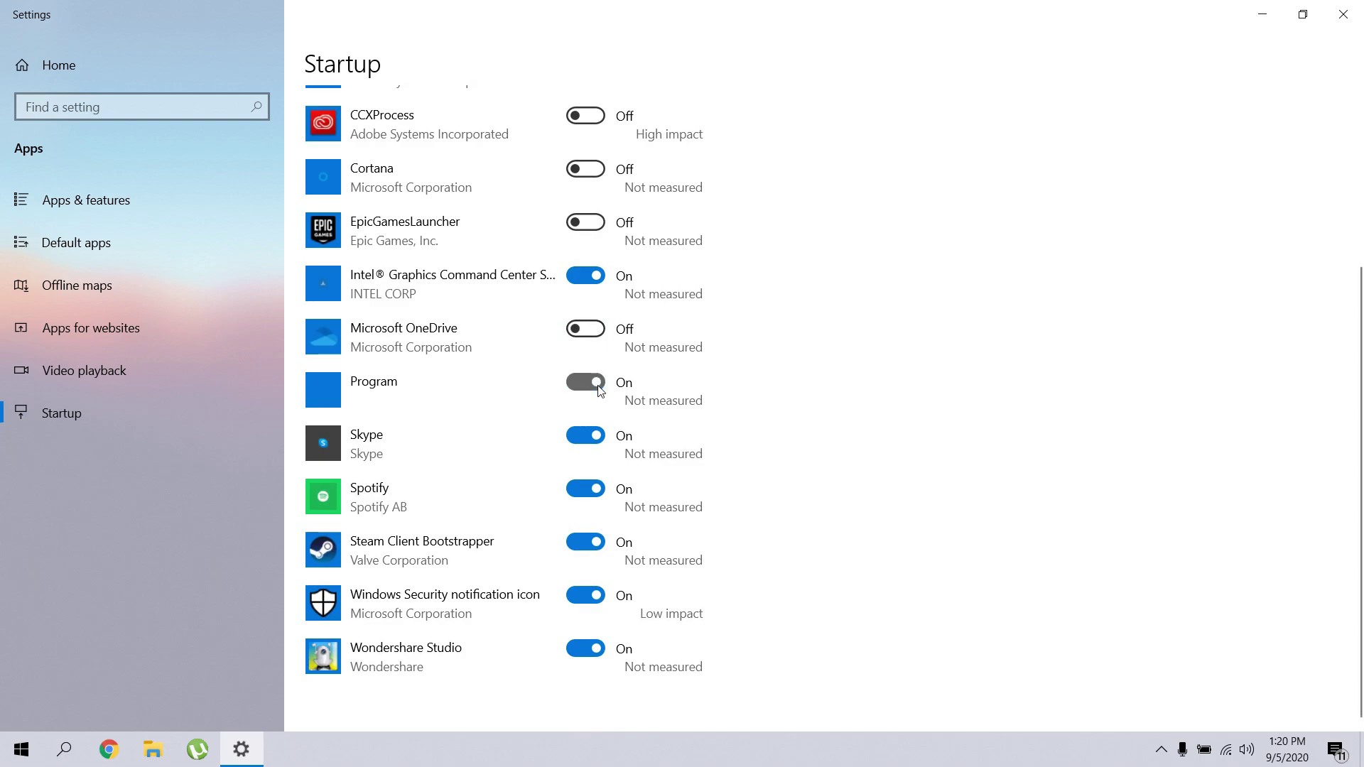
left_click(585, 437)
left_click(599, 488)
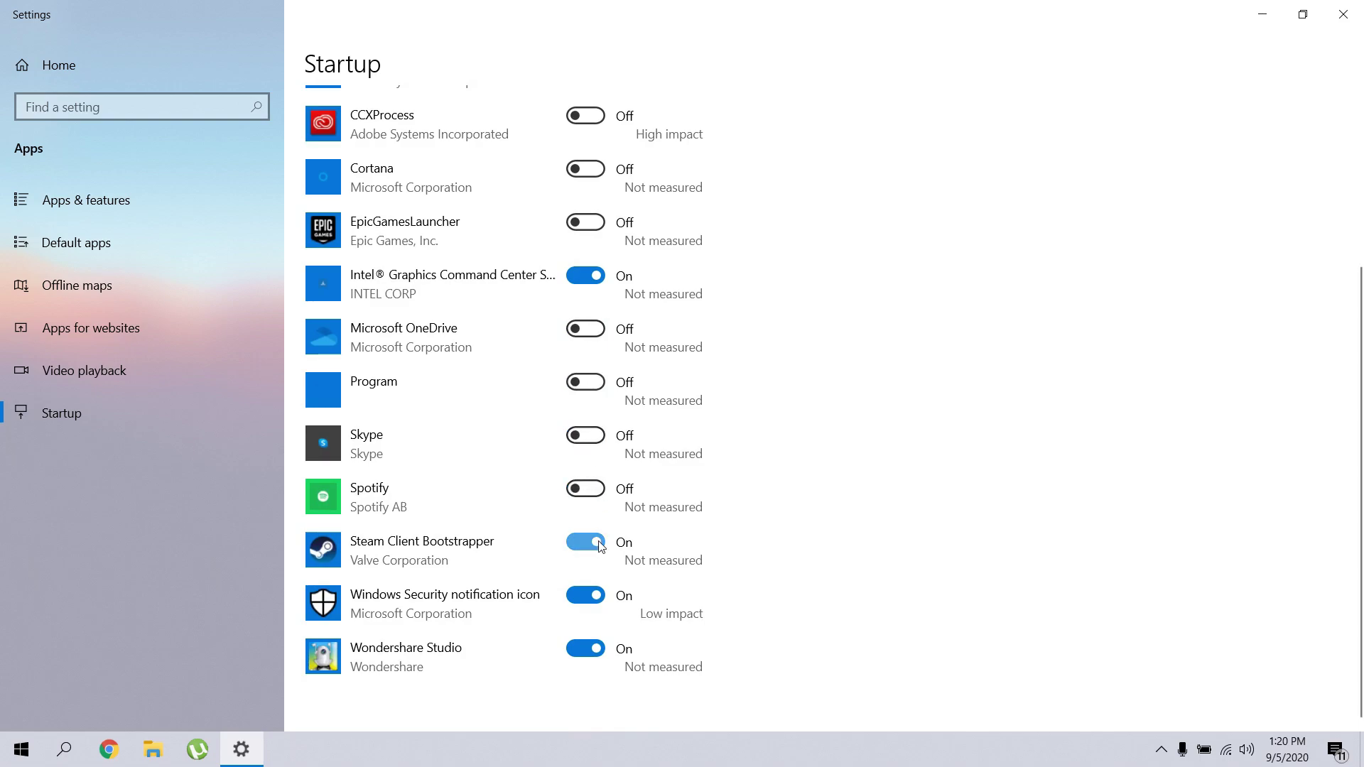
left_click(590, 542)
left_click(589, 649)
scroll(739, 429, "up", 5)
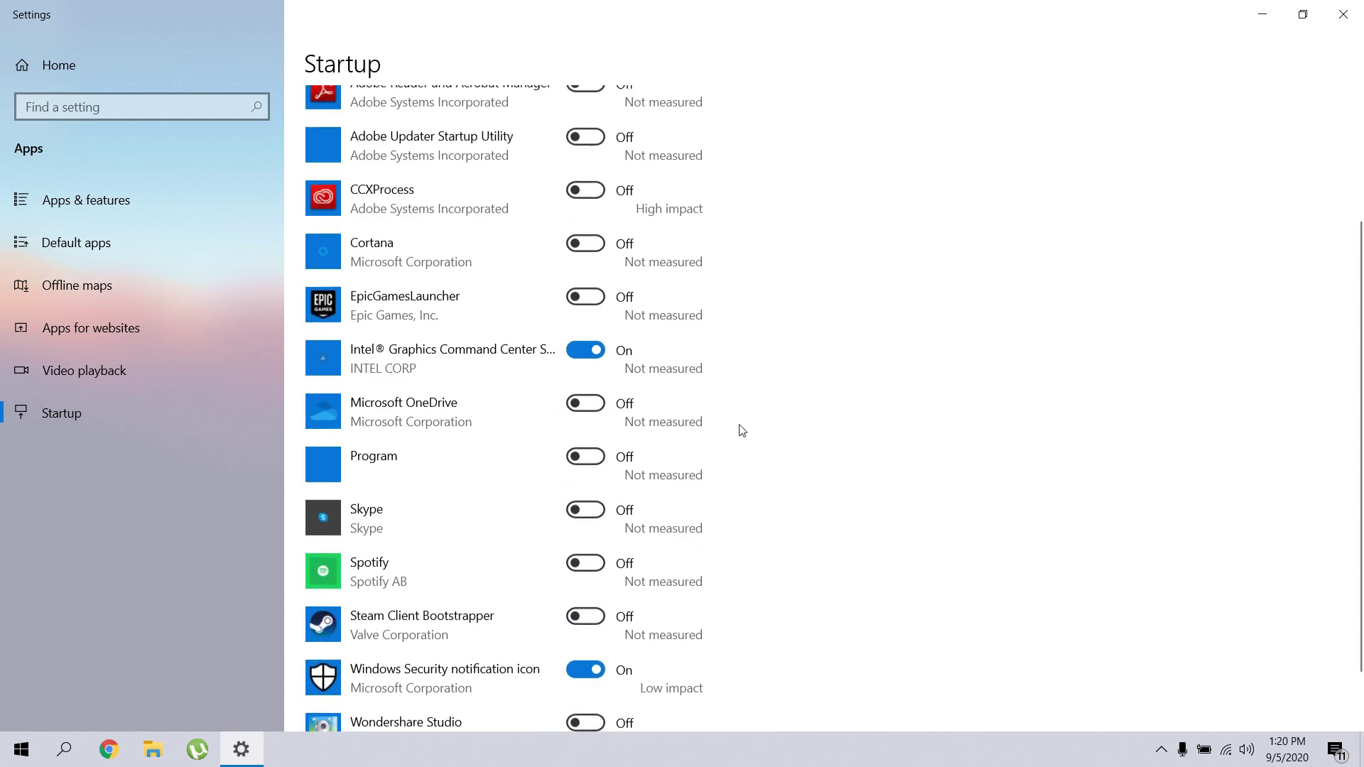
Step: Search Settings for background, open Background apps, and turn off letting apps run in the background
left_click(47, 66)
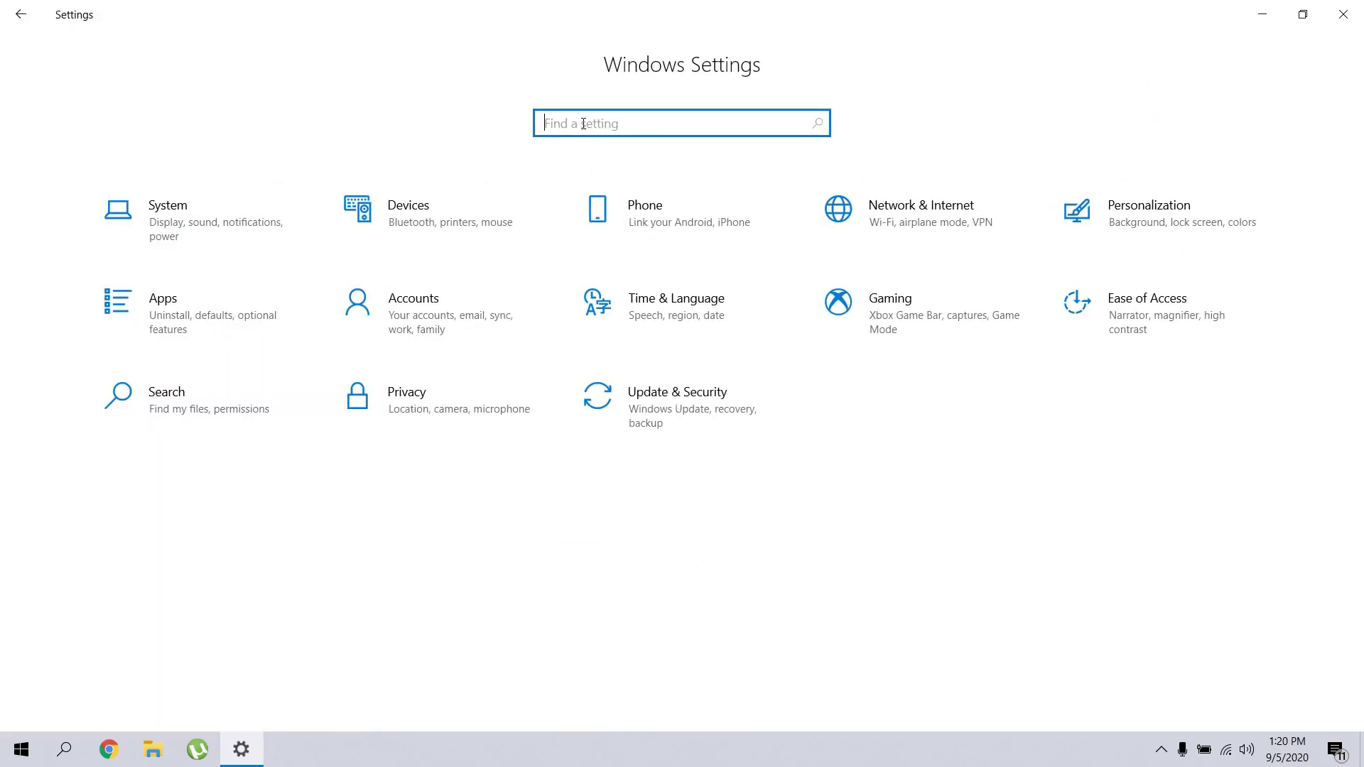
type("background")
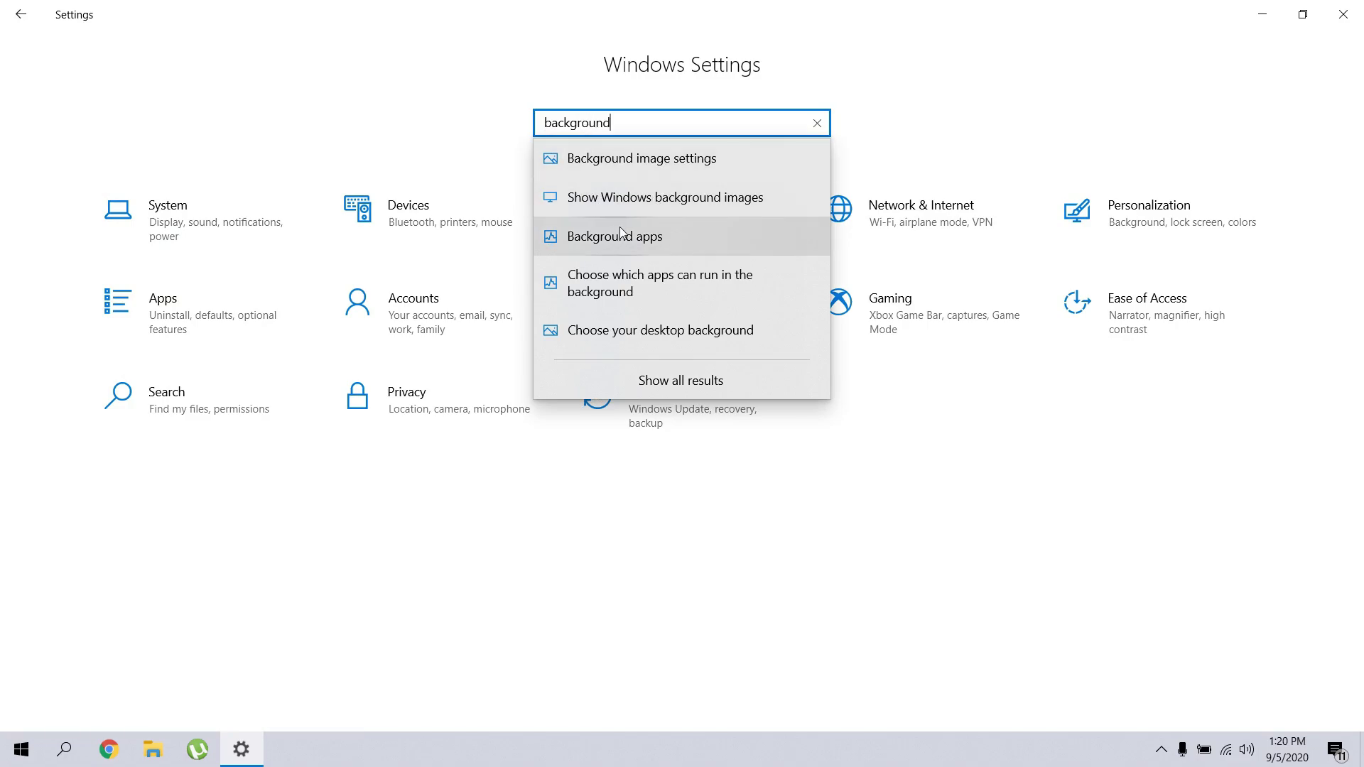
left_click(647, 240)
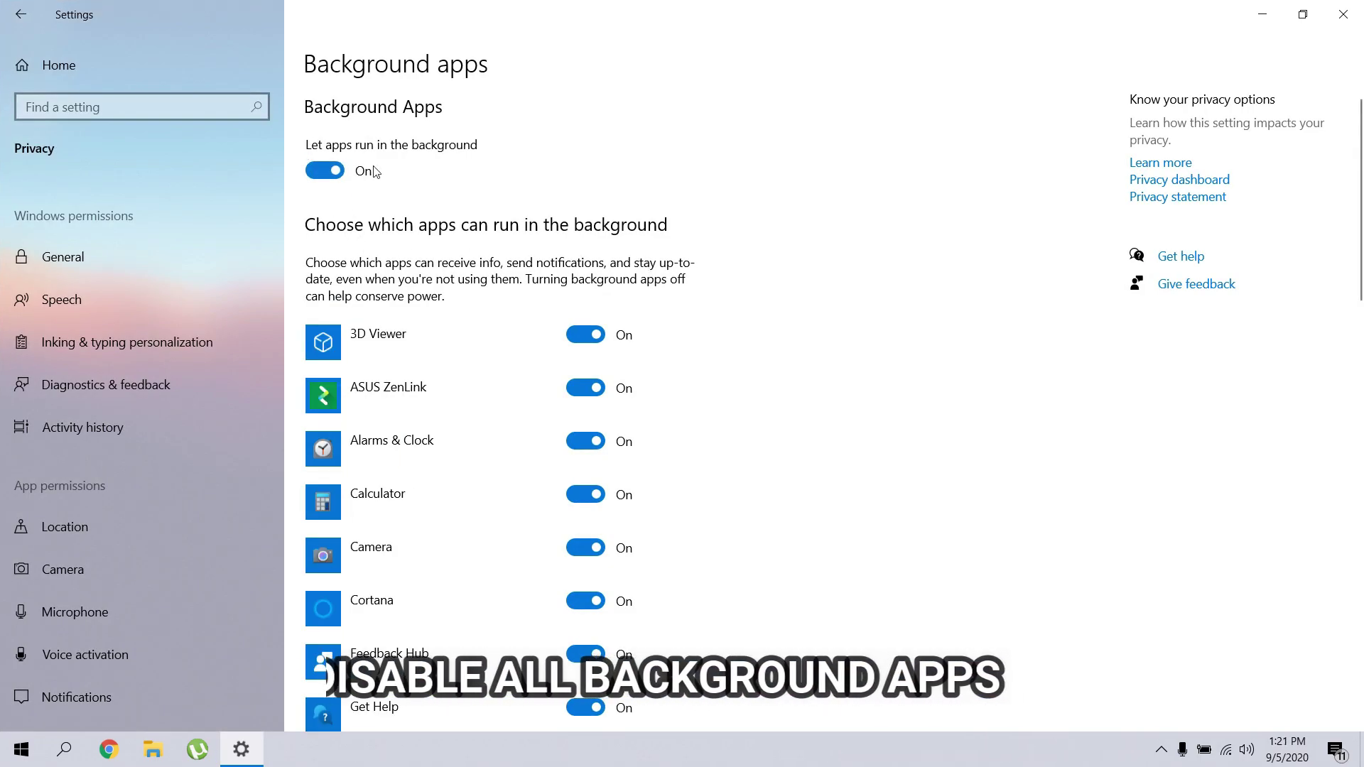
left_click(326, 171)
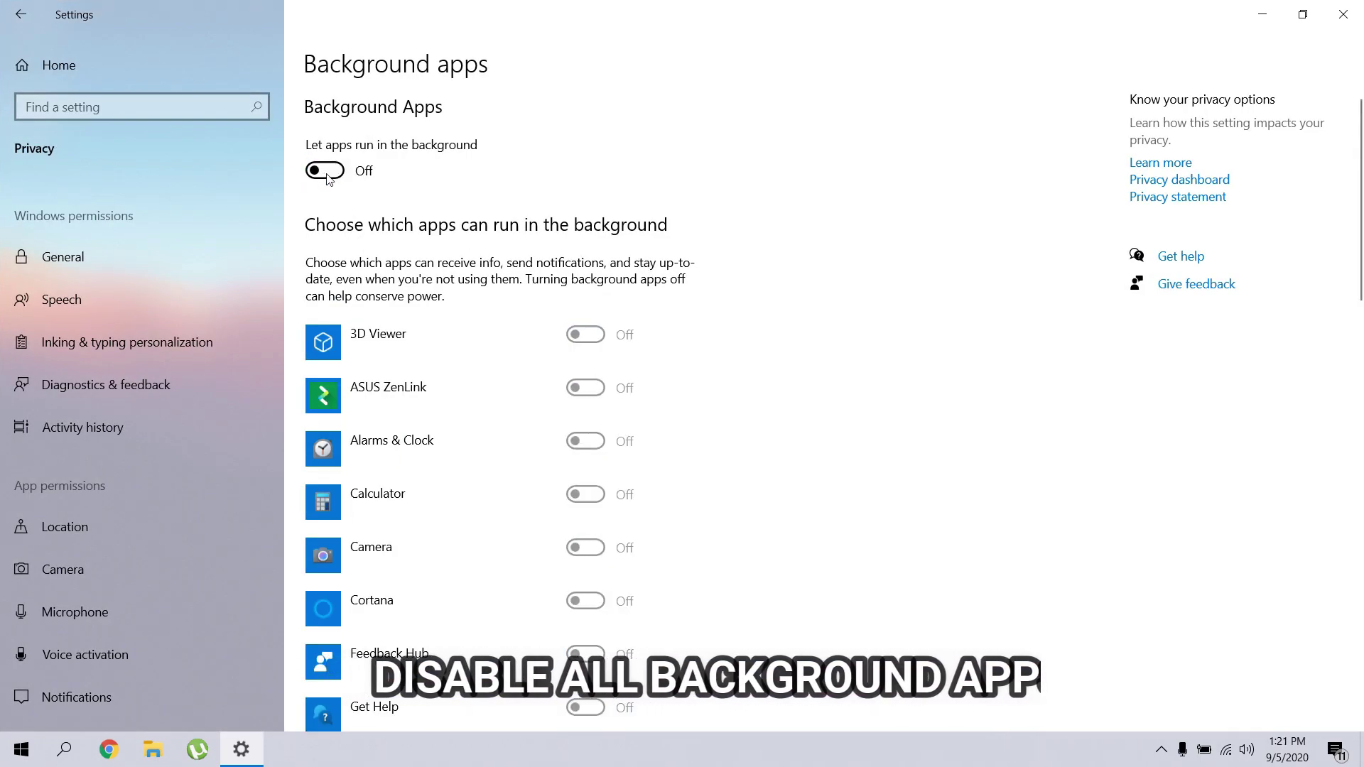
Step: Turn off Transparency effects in the Personalization color settings and close Settings
left_click(40, 59)
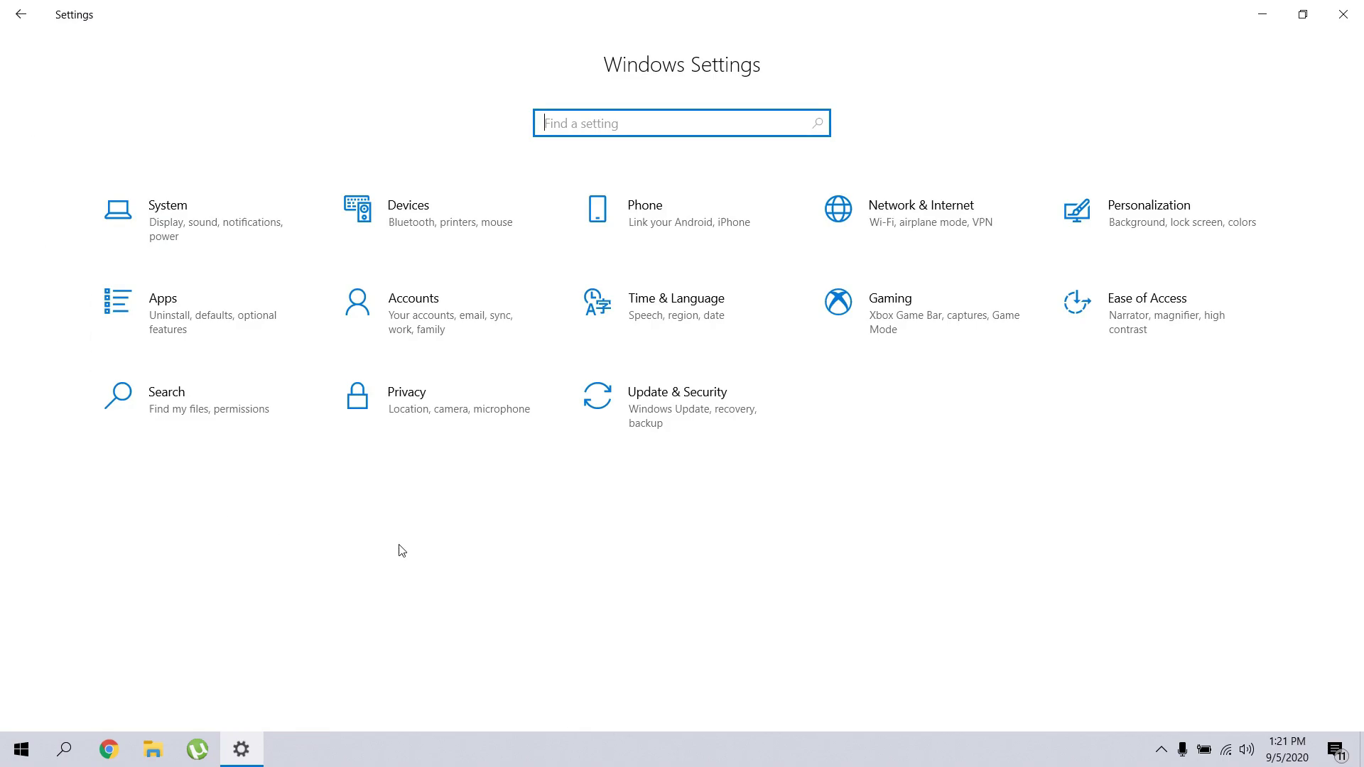
left_click(1124, 213)
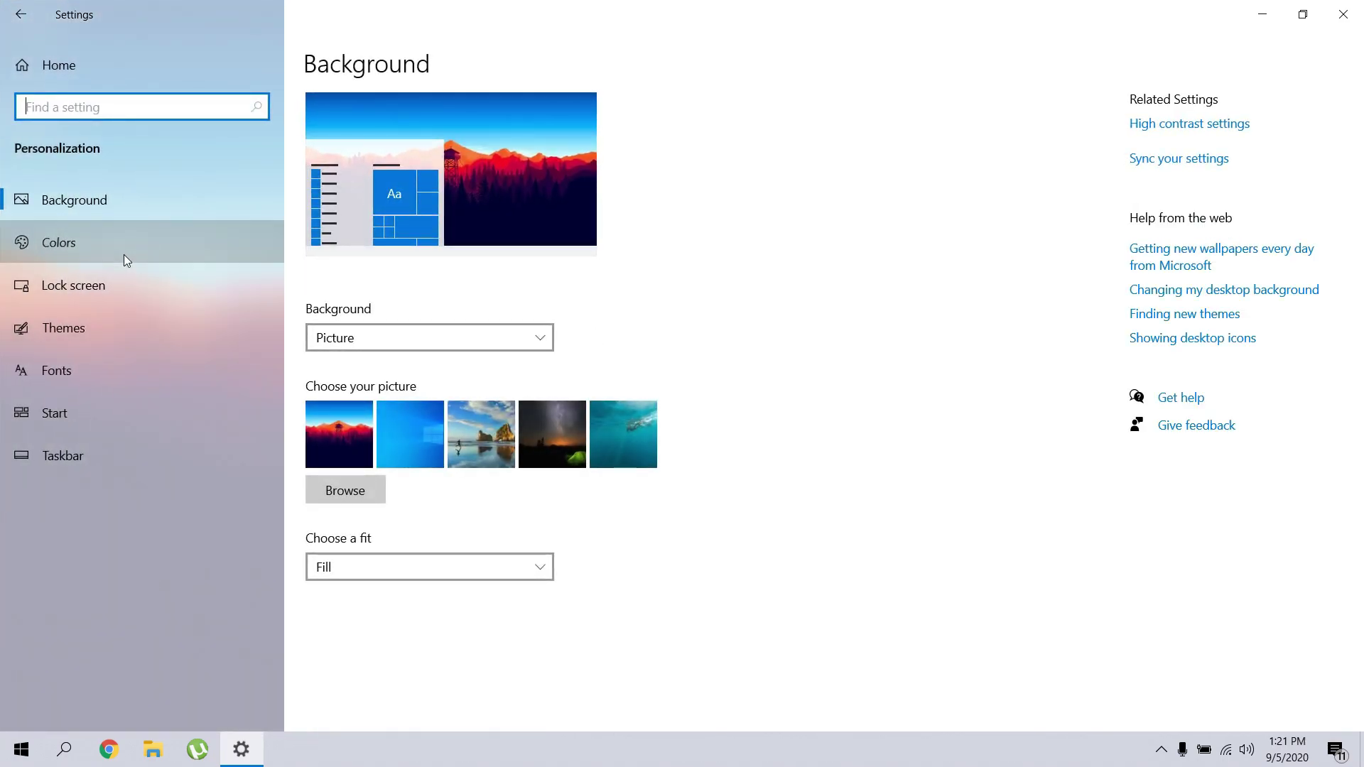
left_click(124, 254)
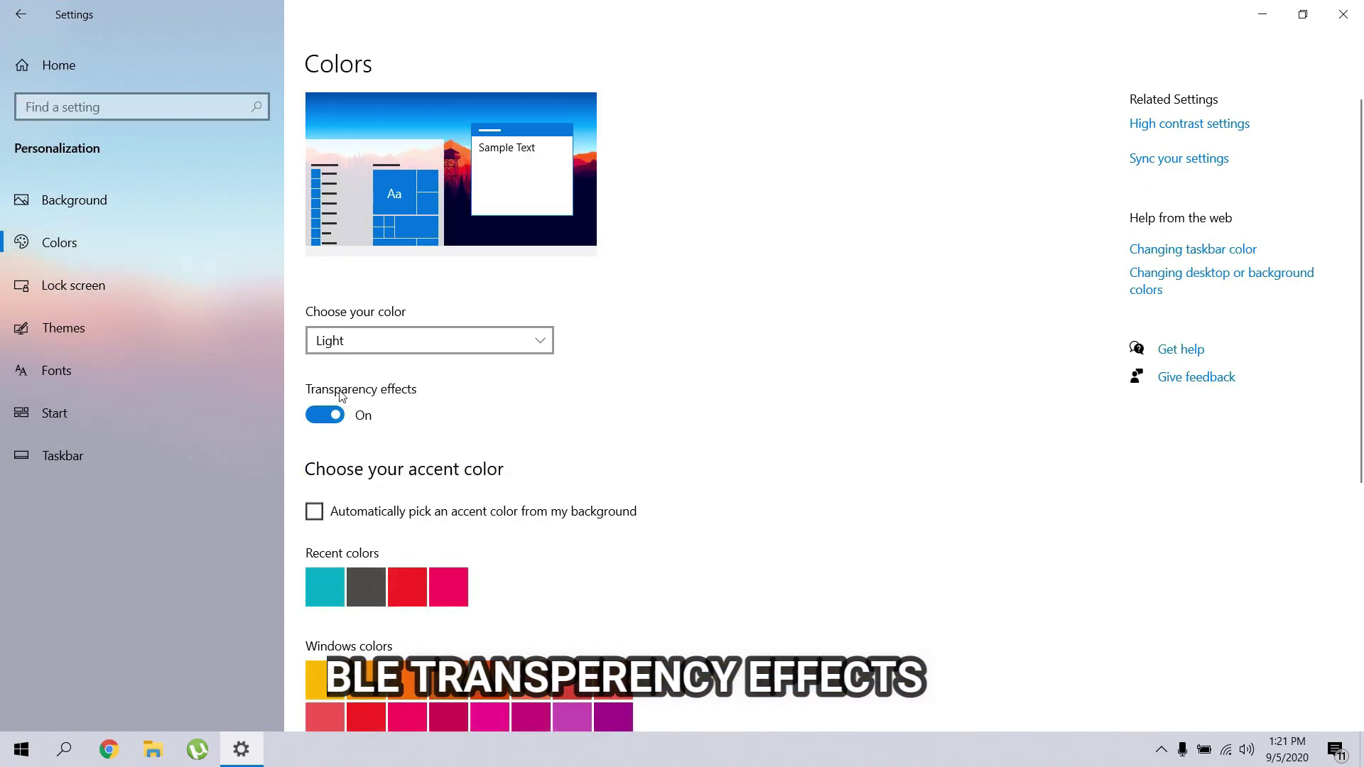
left_click(321, 415)
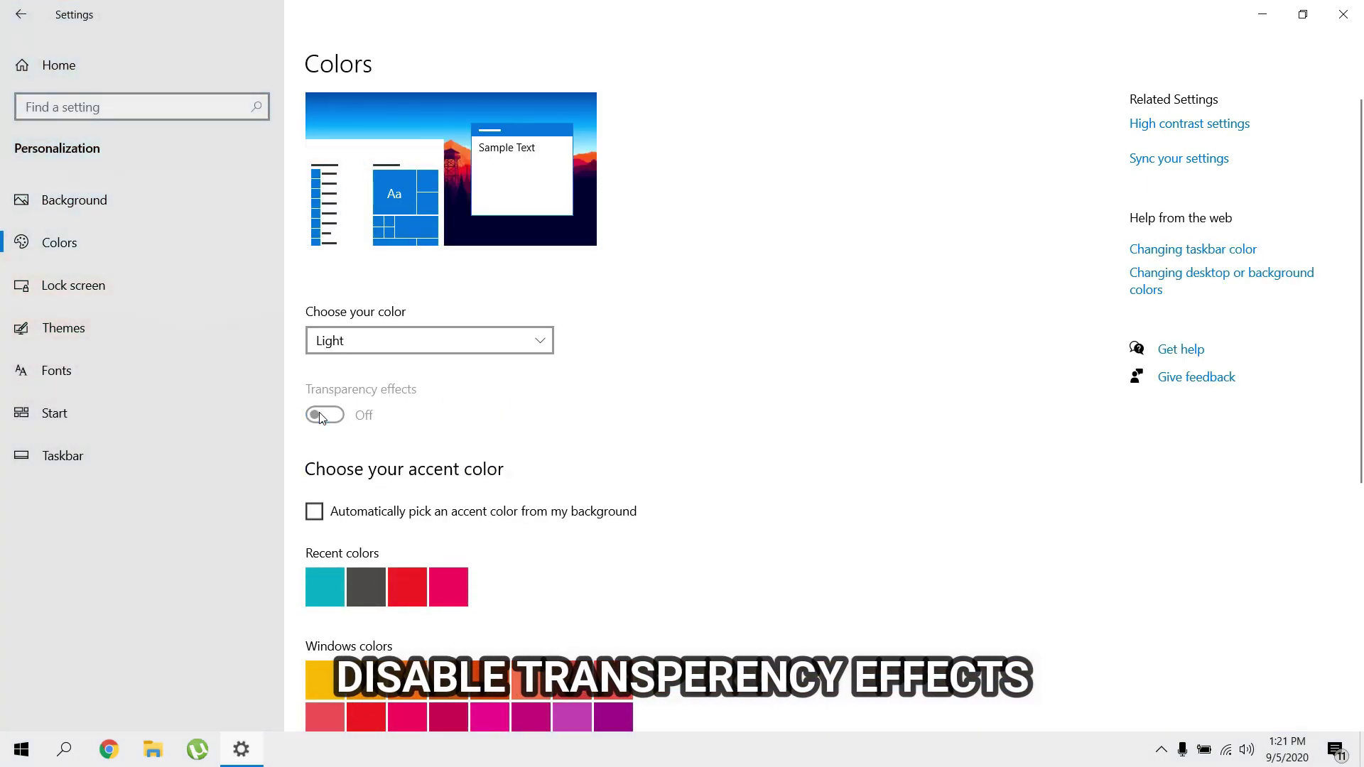
left_click(1353, 21)
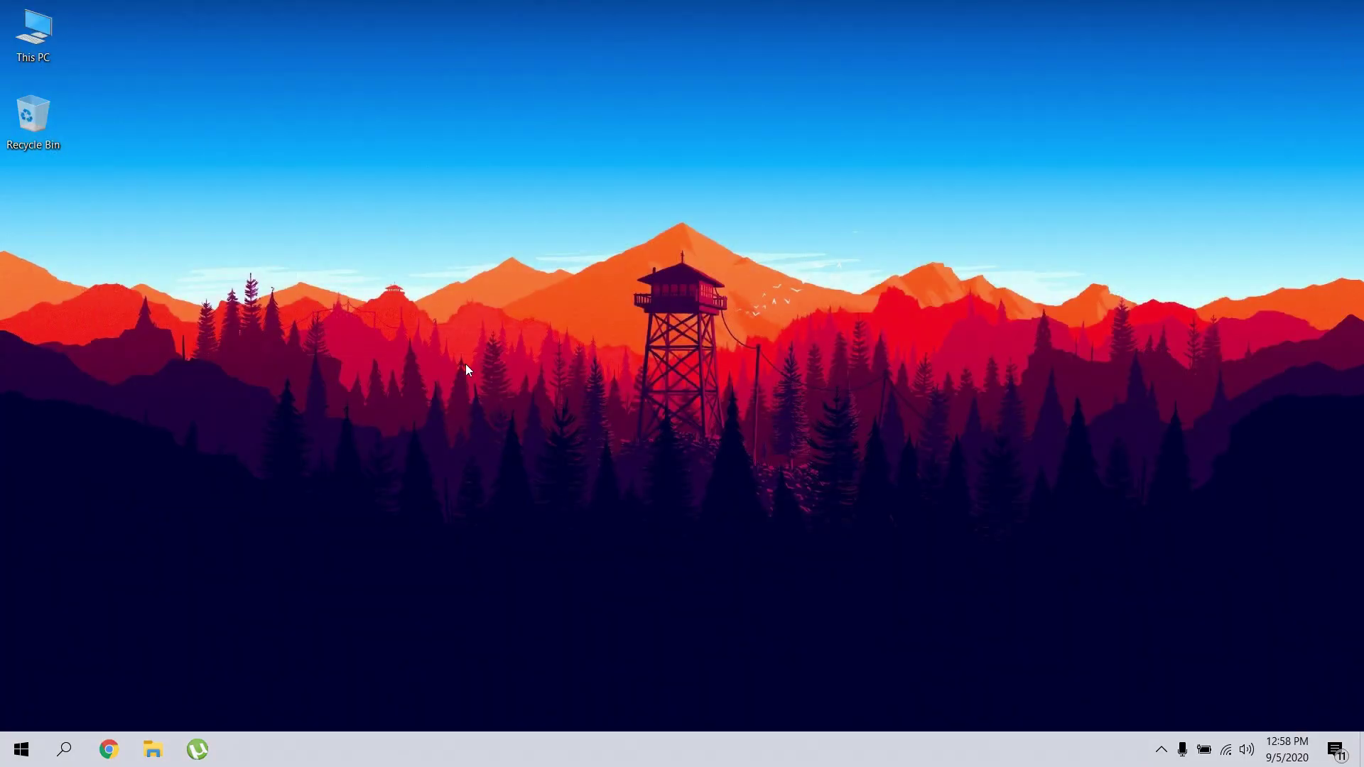
Step: Open the properties of the OS (C:) drive from This PC, move the dialog aside, and launch Disk Cleanup
double_click(46, 44)
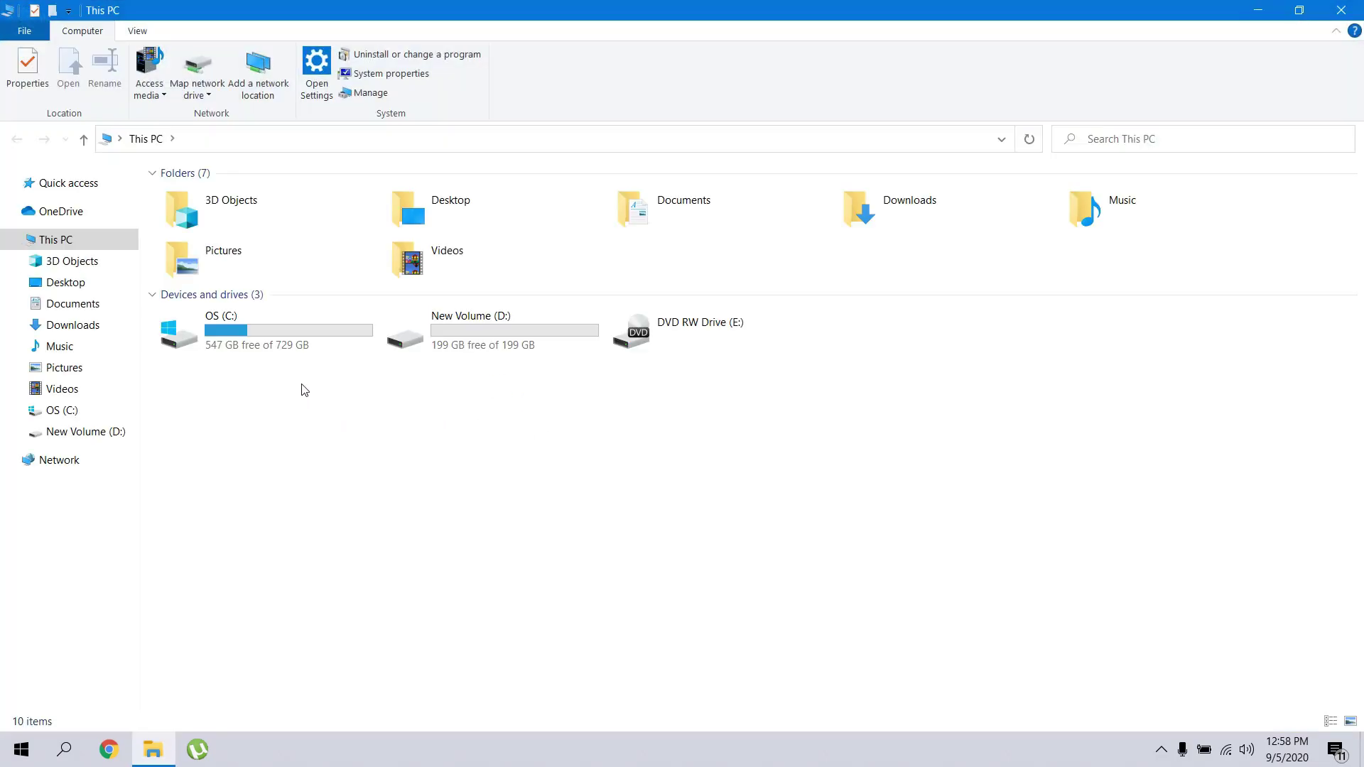
left_click(282, 340)
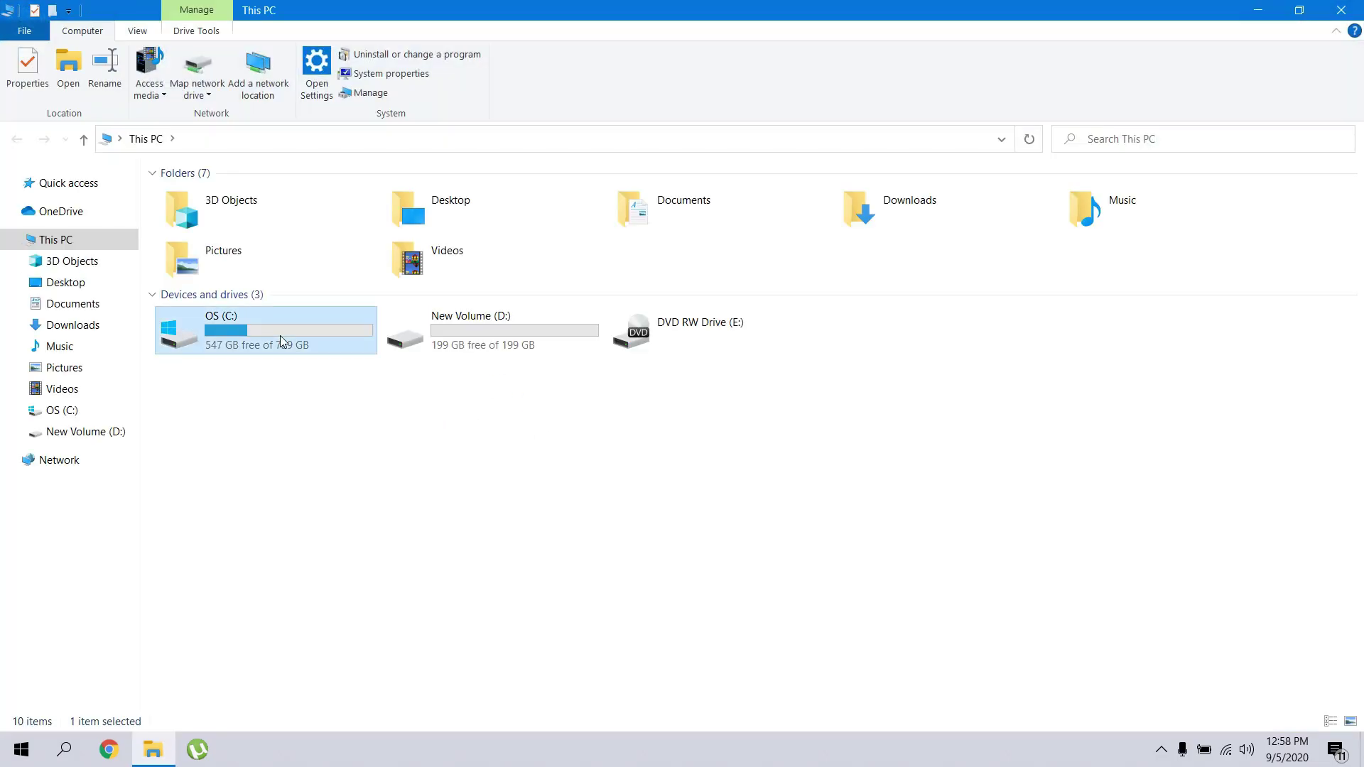
right_click(280, 335)
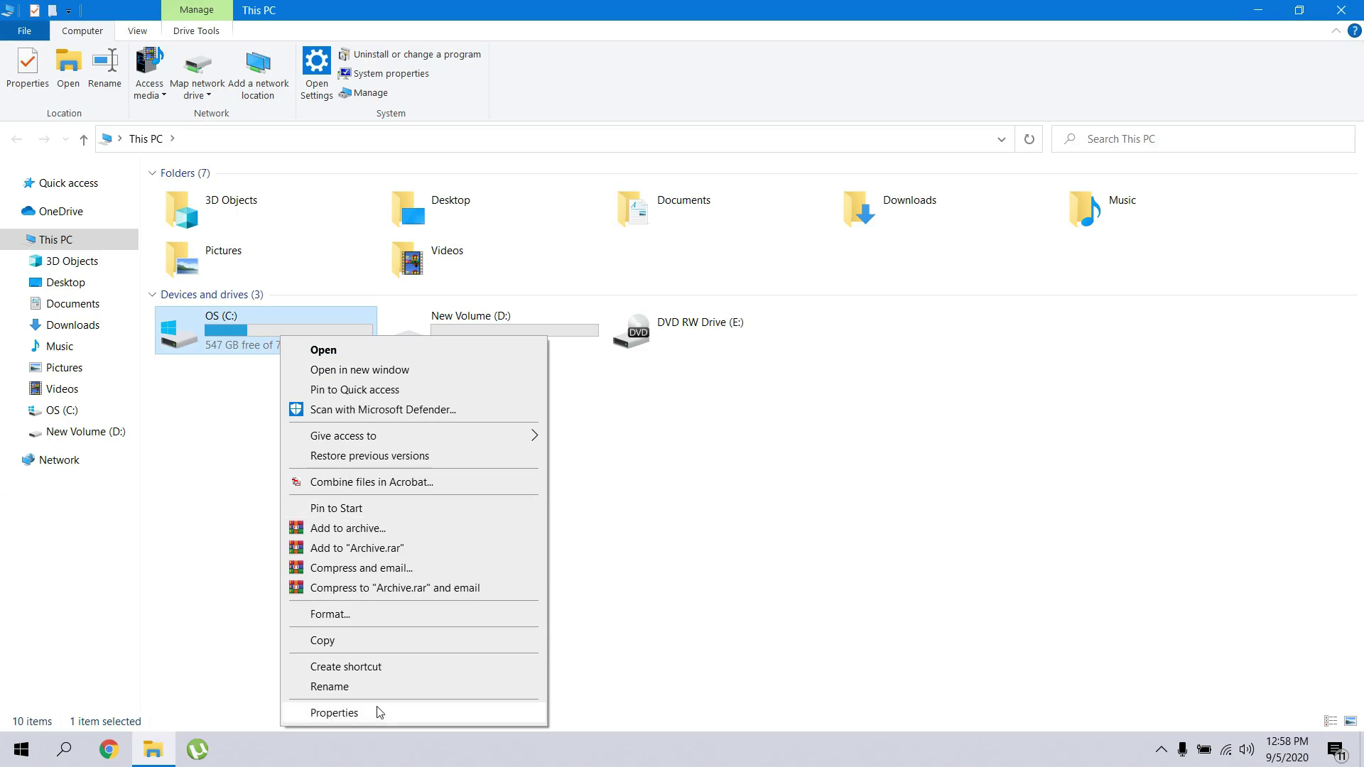
left_click(380, 714)
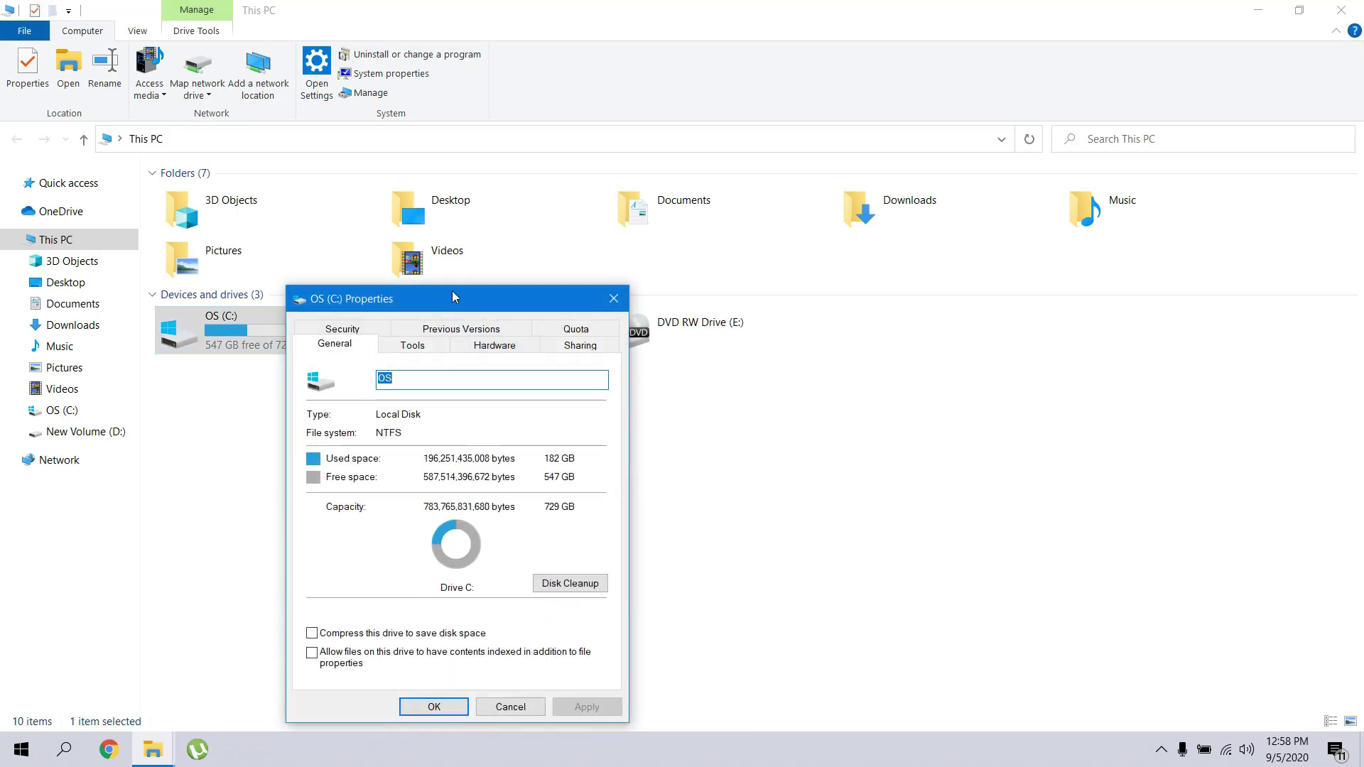
left_click_drag(451, 297, 583, 190)
left_click(704, 481)
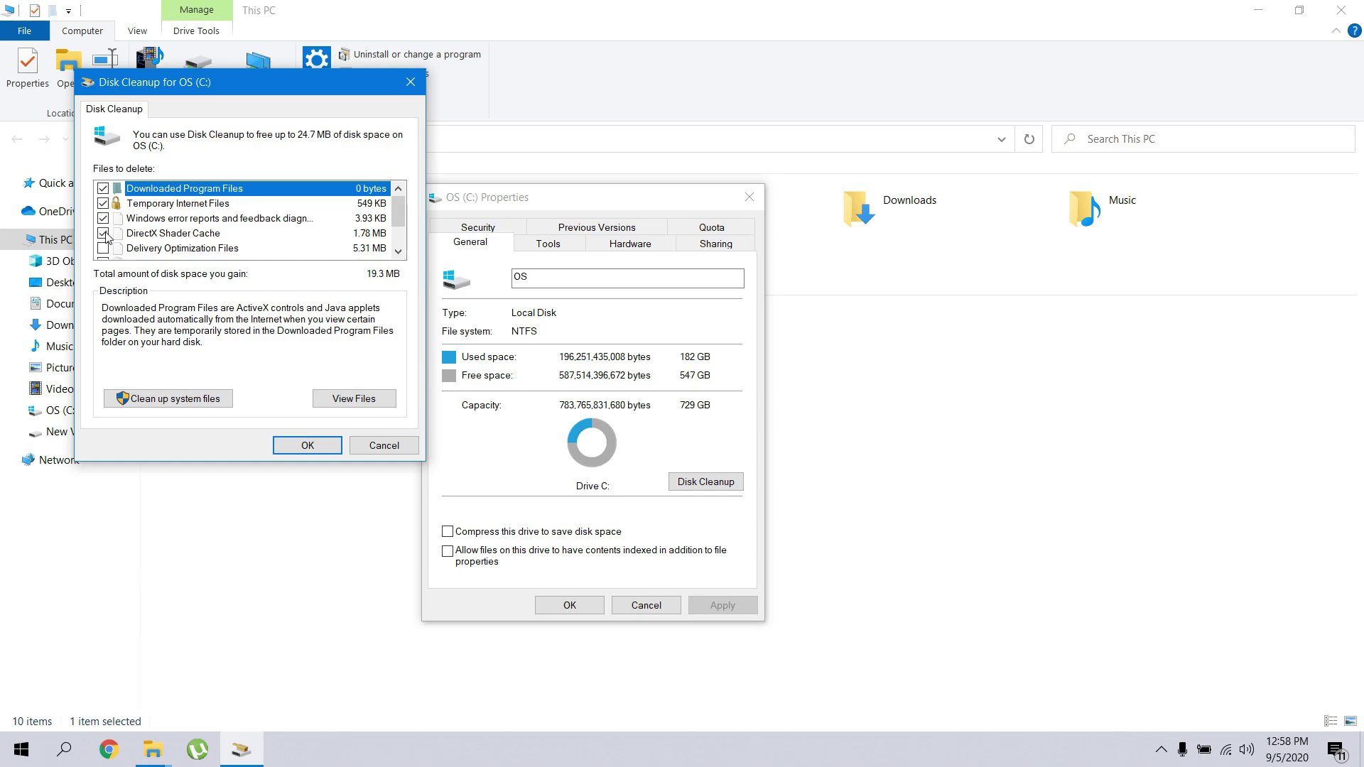
Step: Include Delivery Optimization Files, Recycle Bin and Temporary files in the files to delete, and accept the Disk Cleanup selection
left_click(129, 248)
left_click(103, 248)
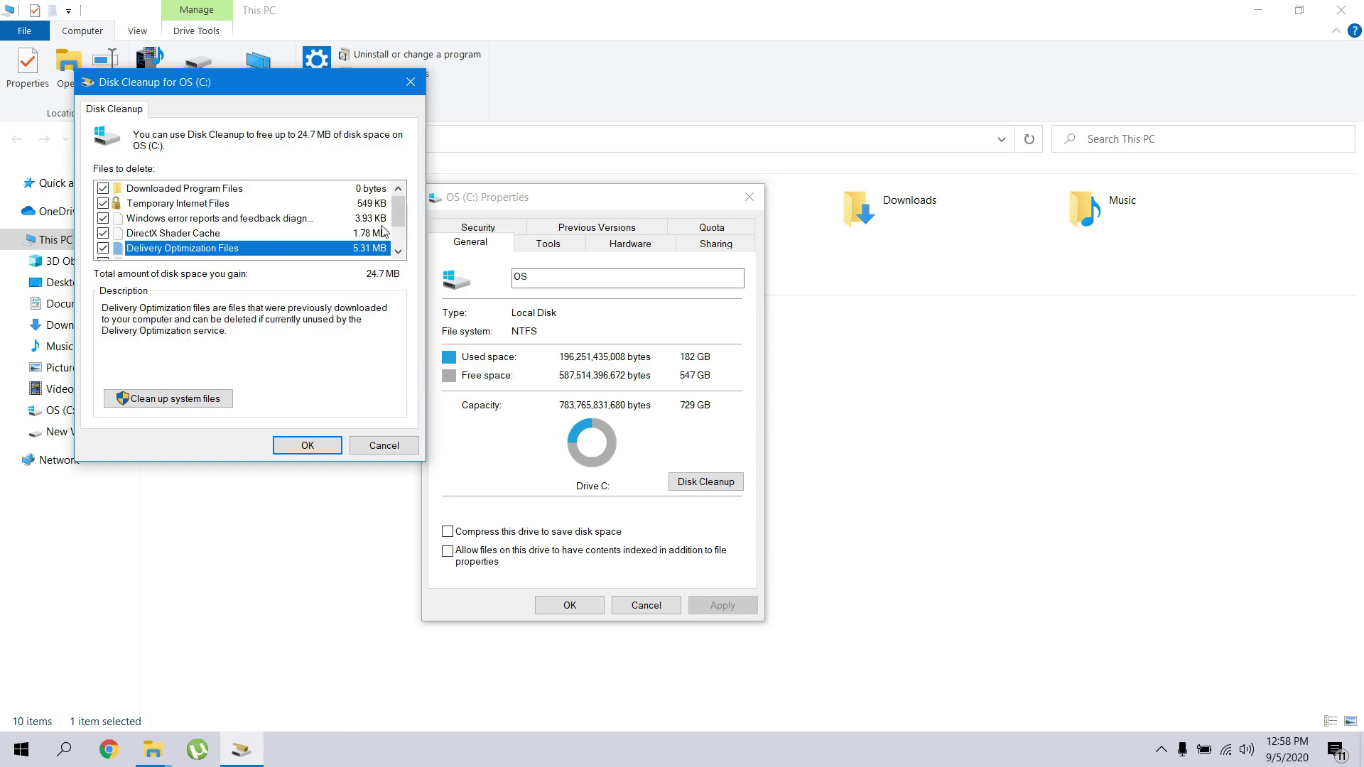
left_click_drag(403, 218, 402, 235)
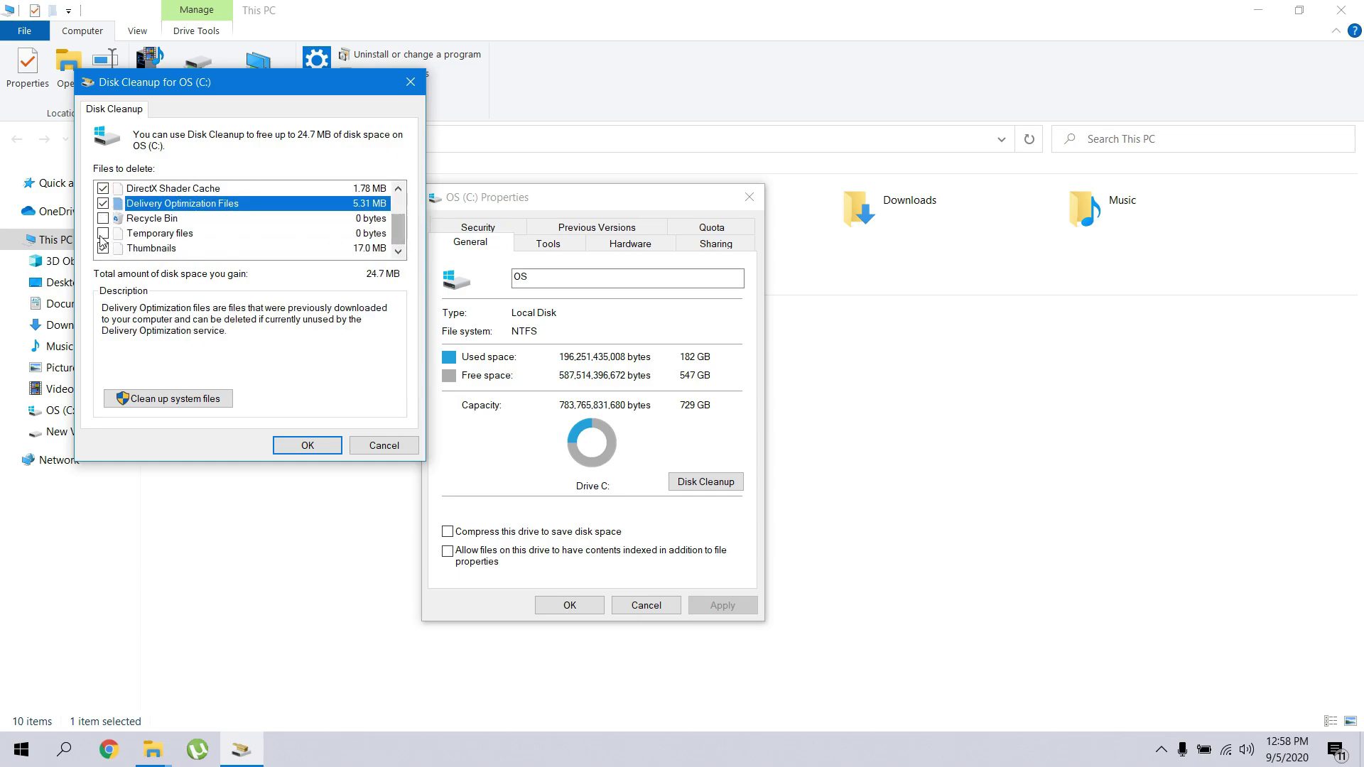
left_click(304, 446)
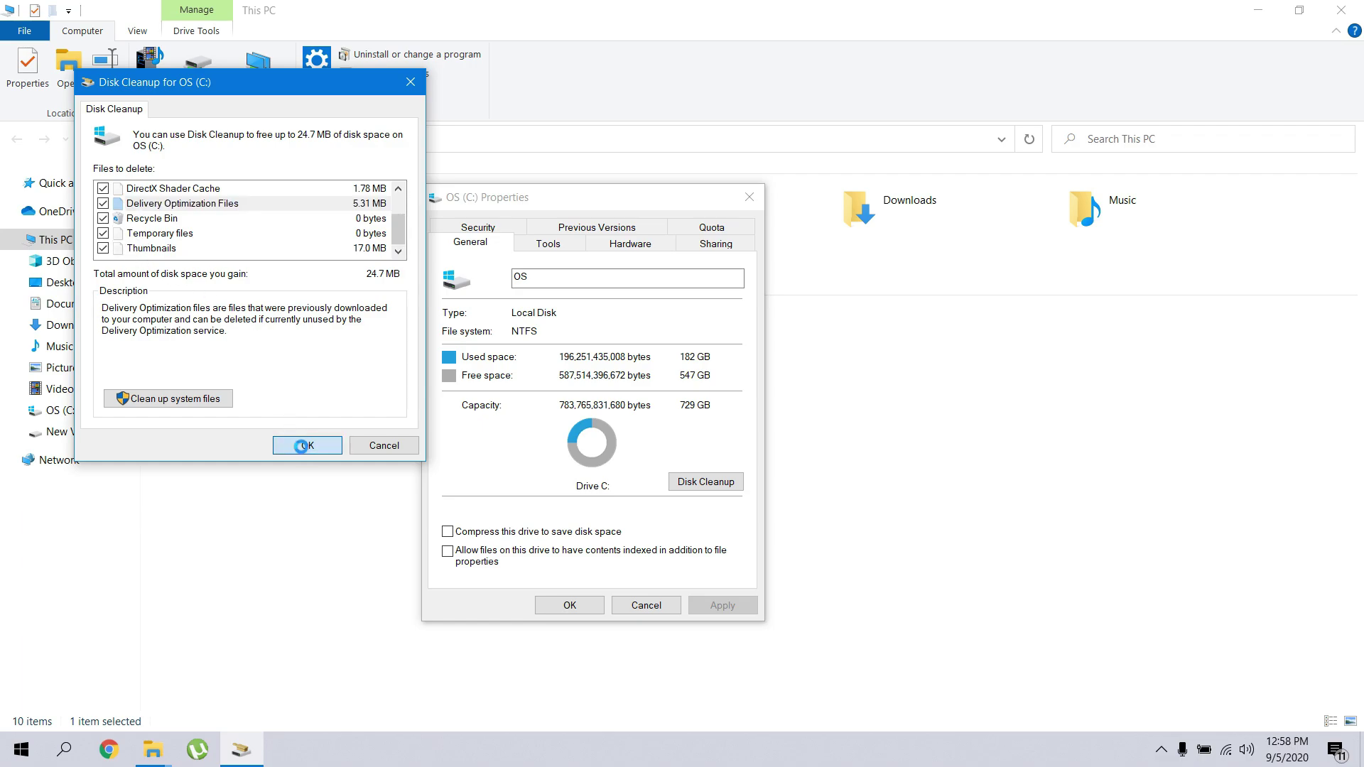
Step: Confirm the Disk Cleanup file deletion, and start optimizing the OS (C:) drive in Optimize Drives from its properties
left_click(728, 391)
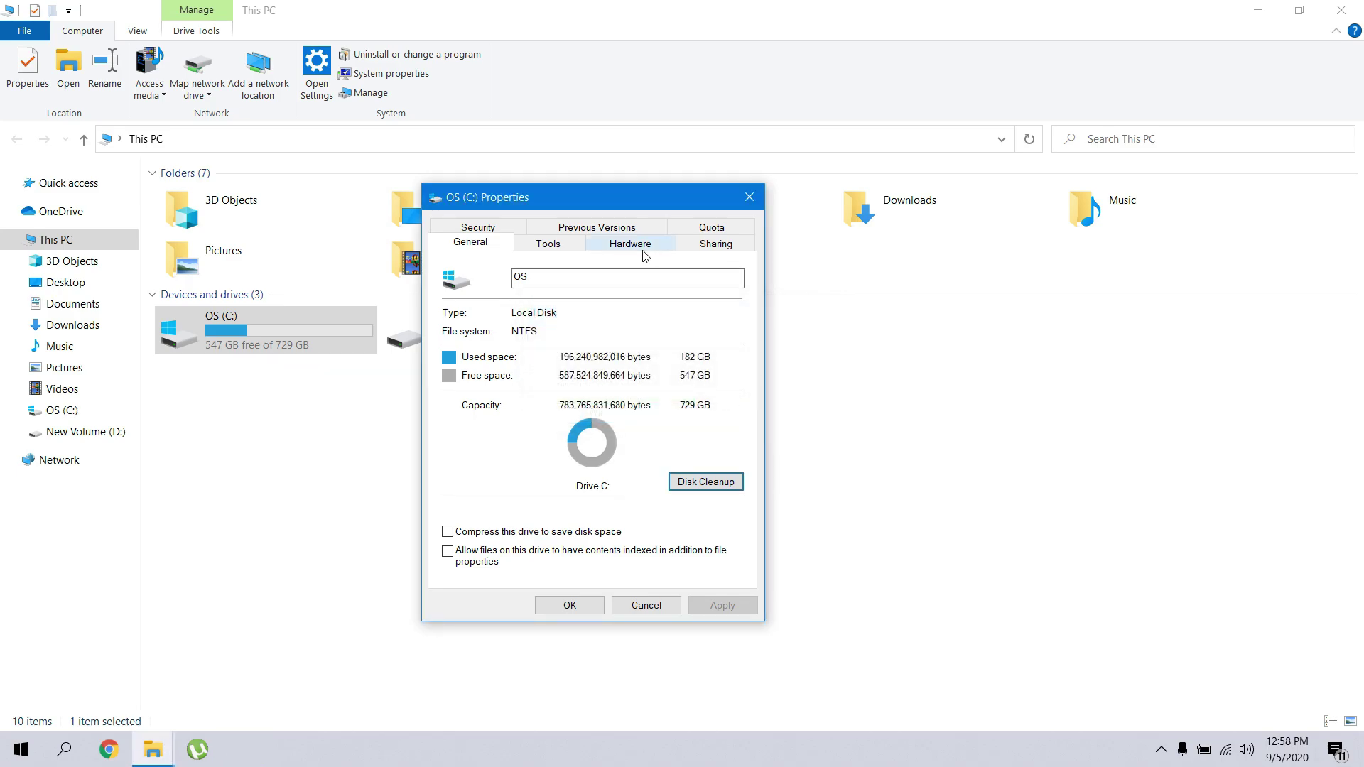
left_click(574, 247)
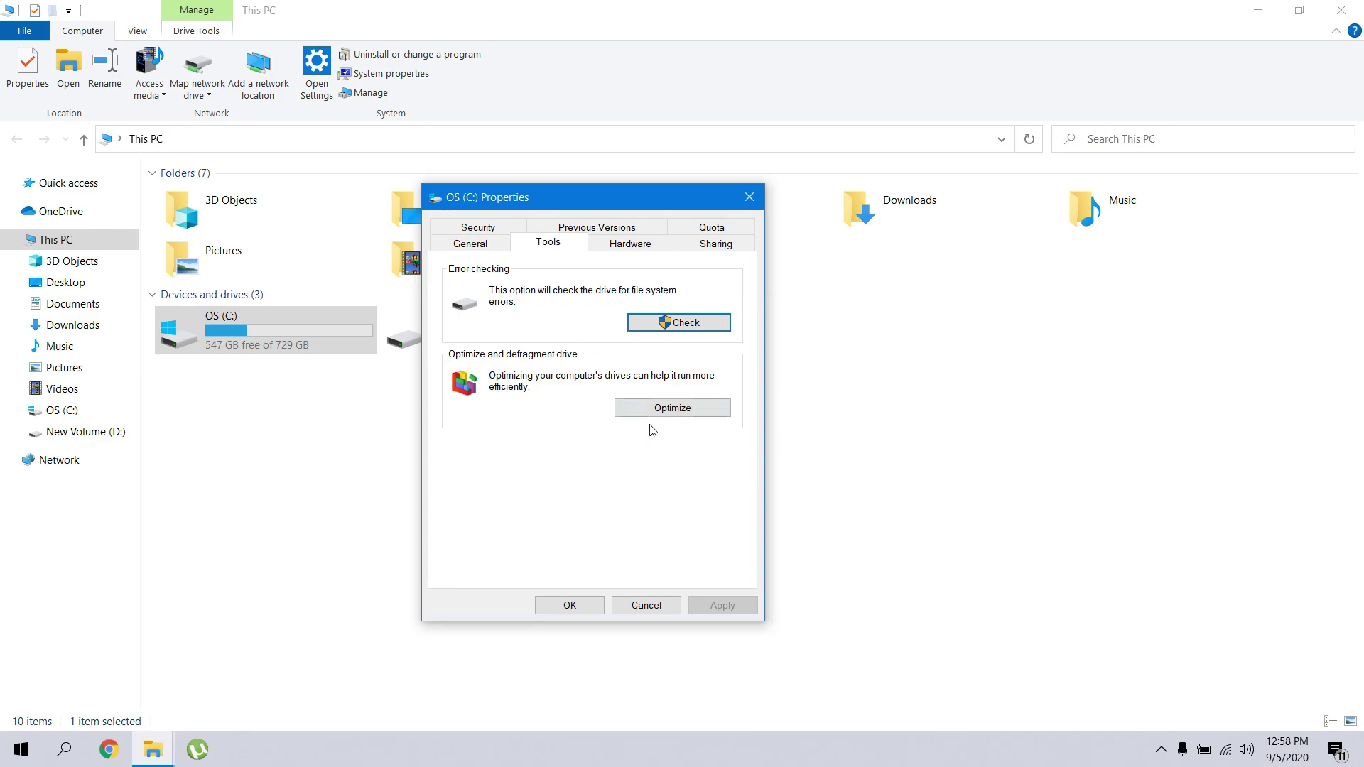
left_click(670, 413)
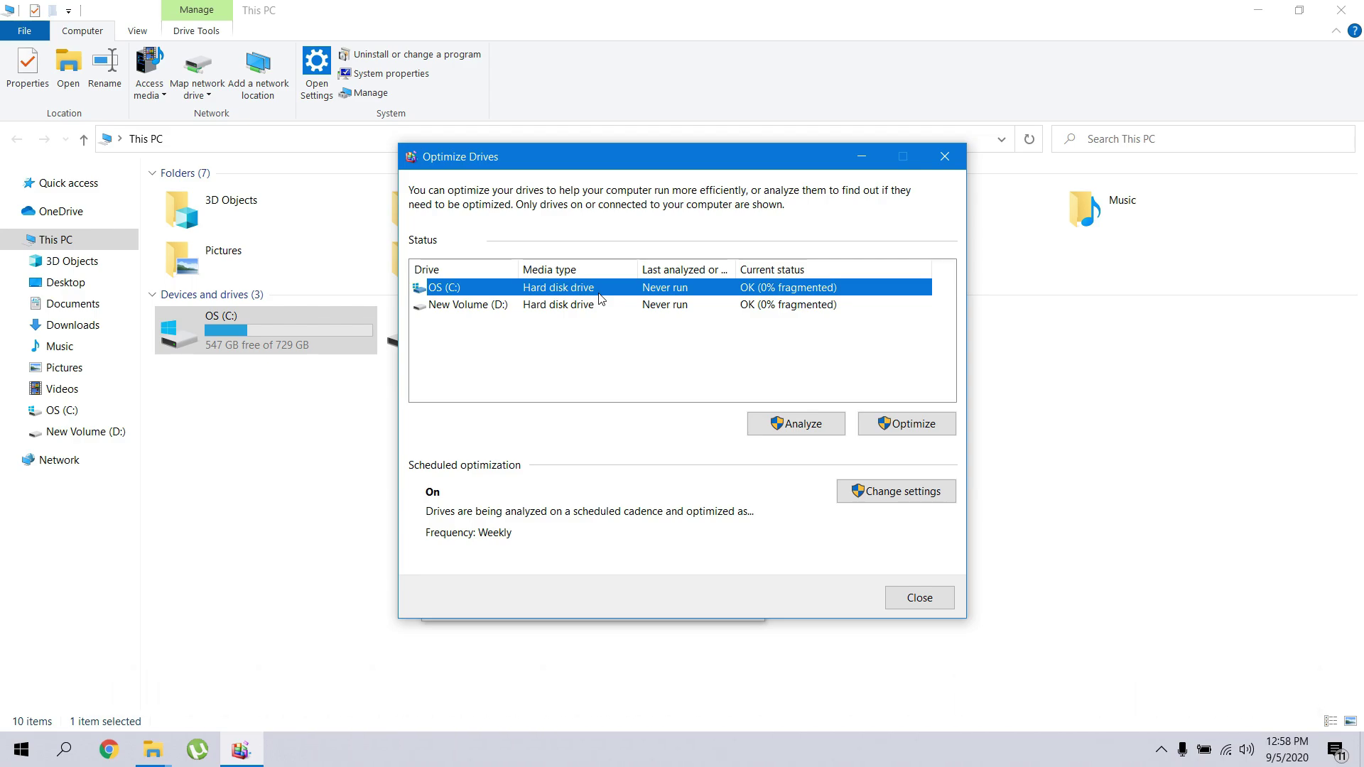
left_click(931, 427)
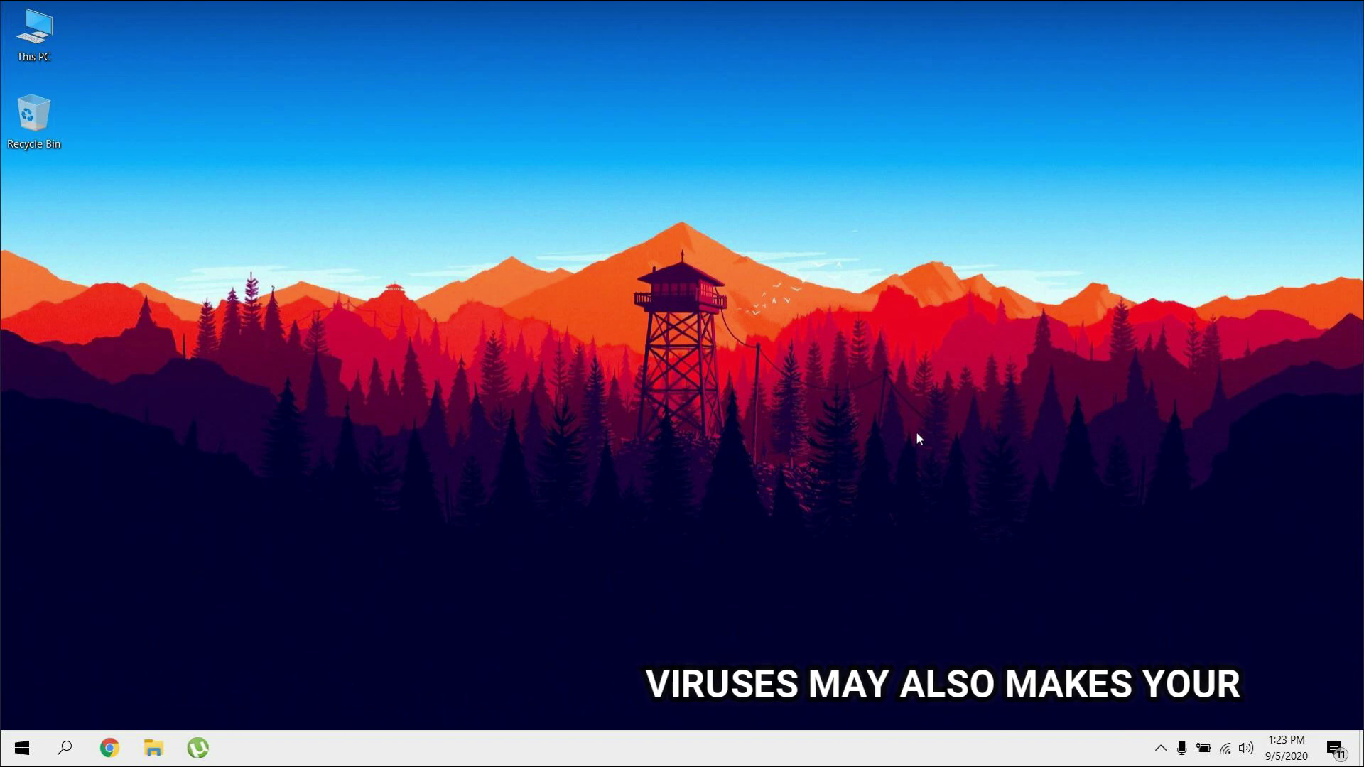
Step: Search Windows for "windows" and open the Windows Security app
left_click(66, 750)
type("window")
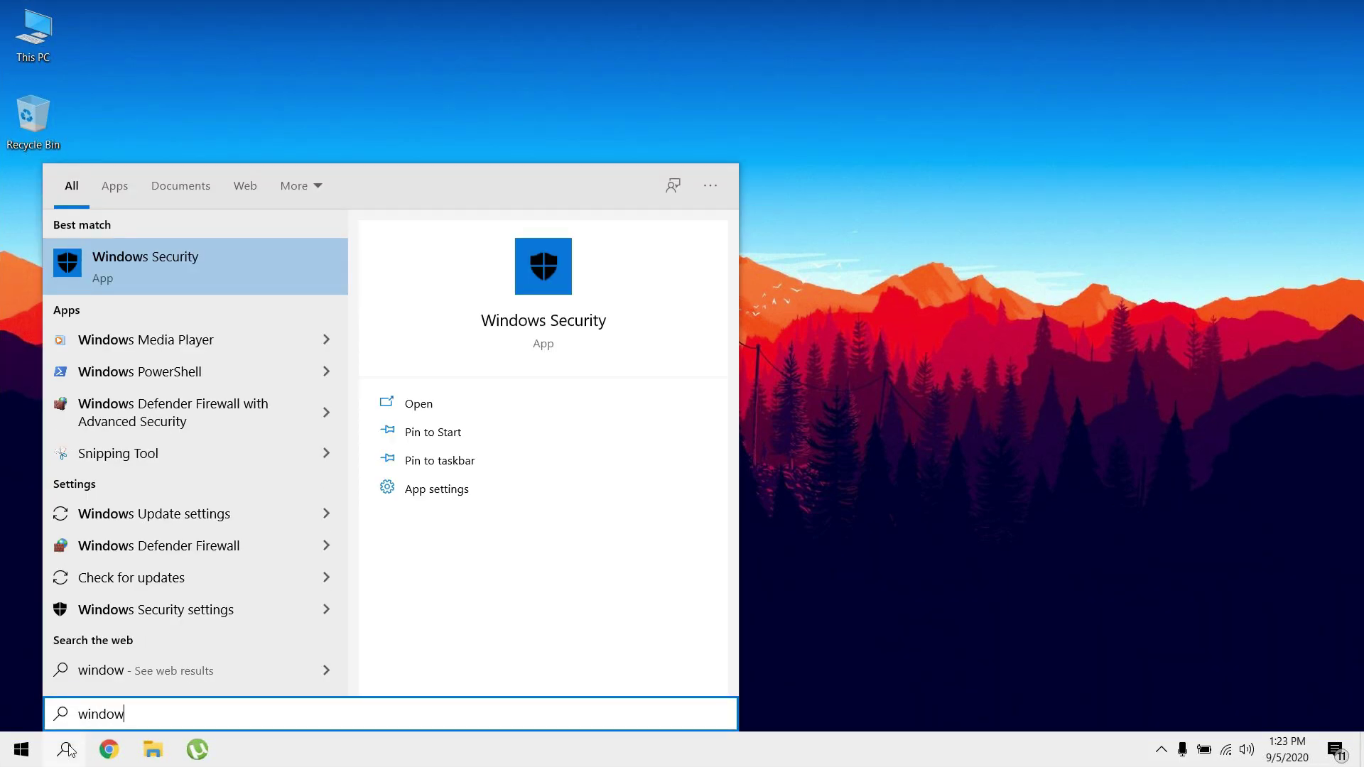
type("s")
left_click(203, 280)
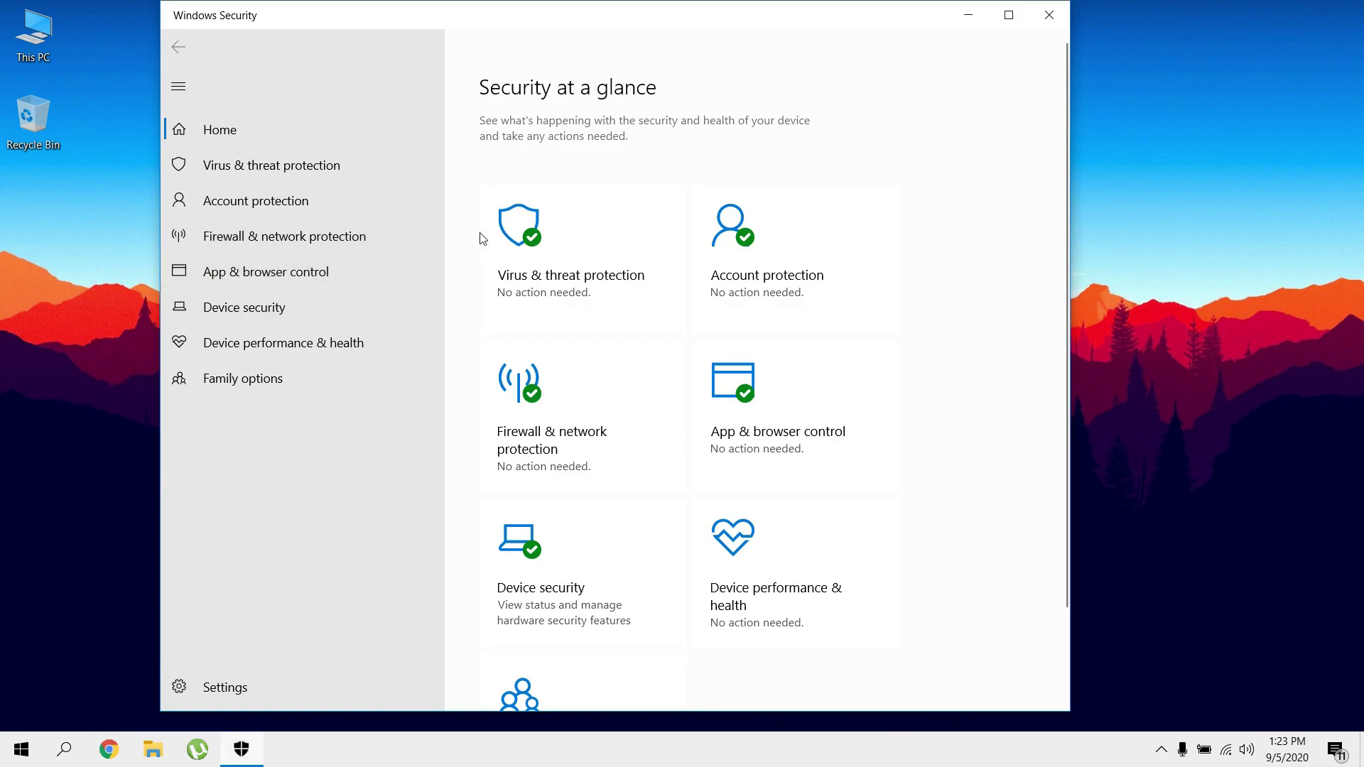
Step: Run a Quick scan under Virus & threat protection and close Windows Security once the scan completes
left_click(534, 263)
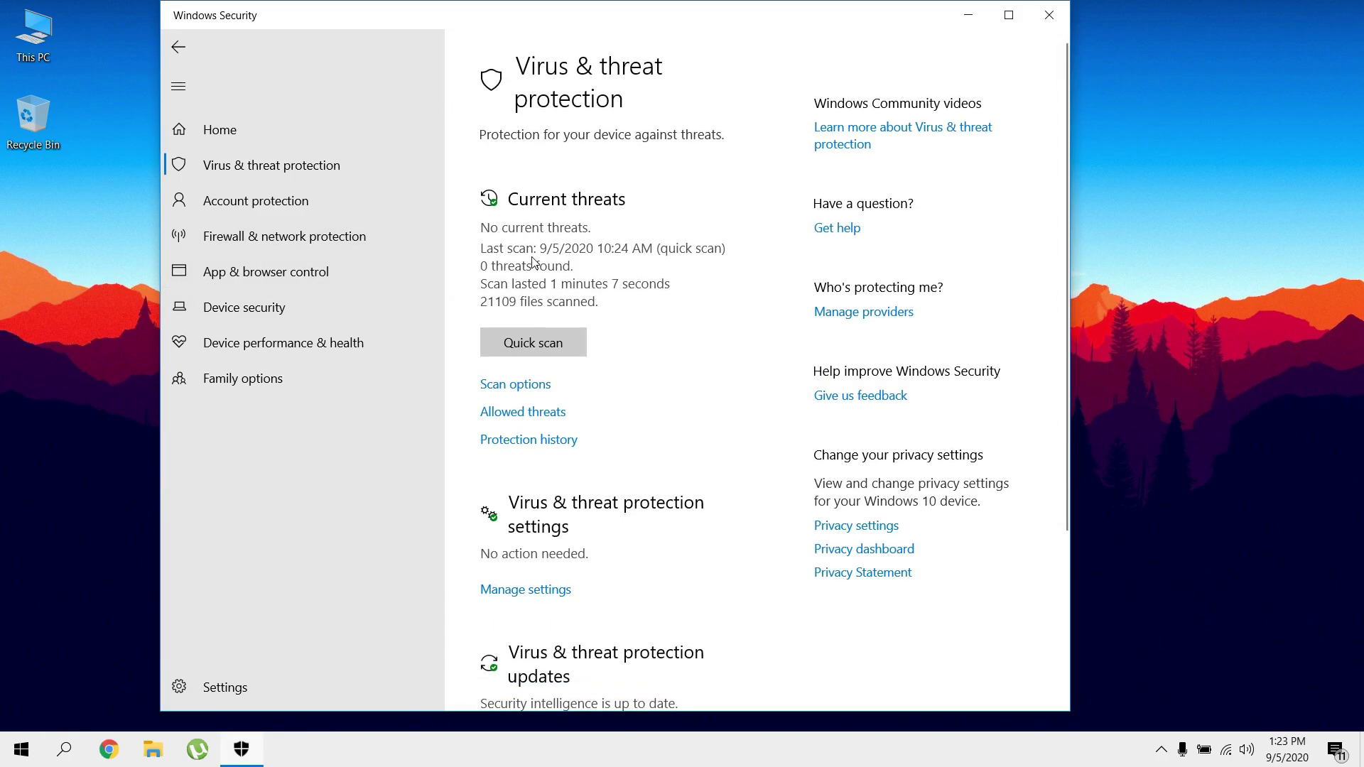
left_click(513, 340)
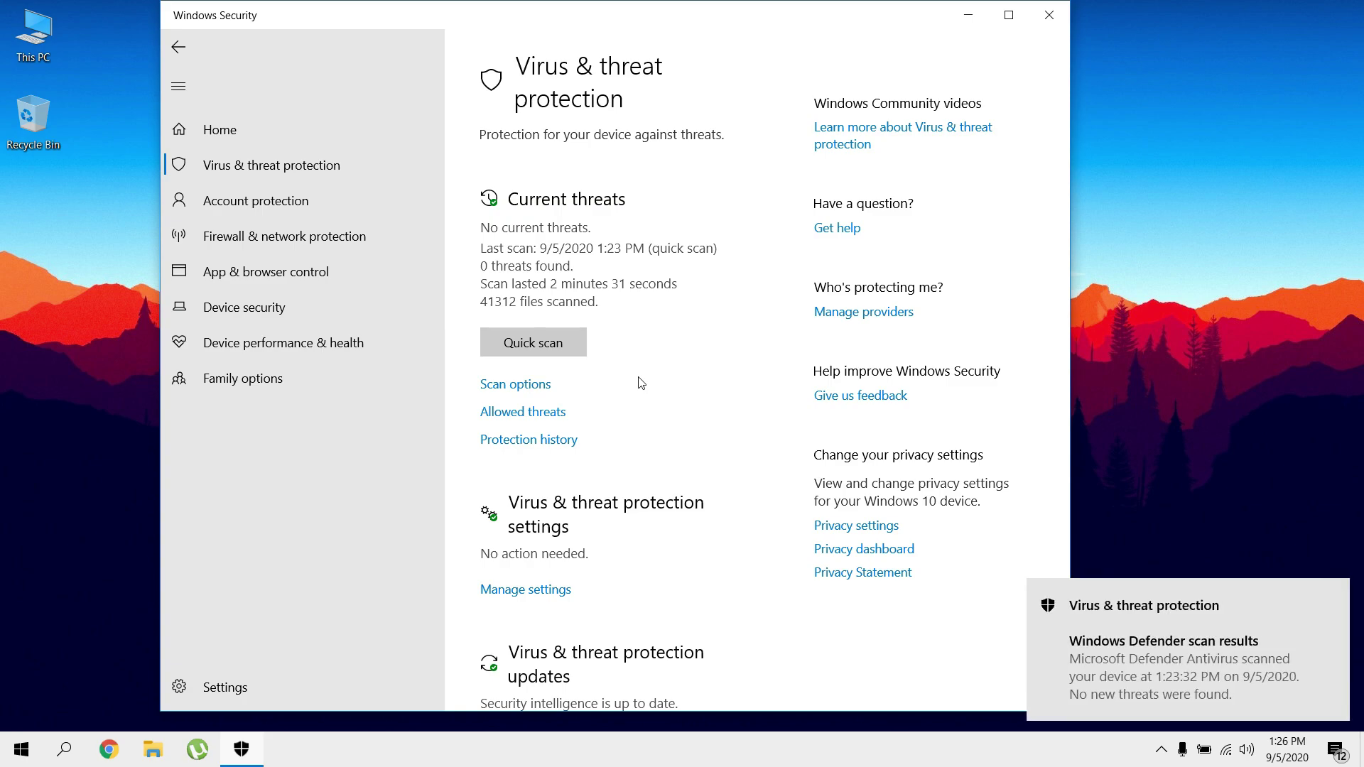
left_click(1038, 23)
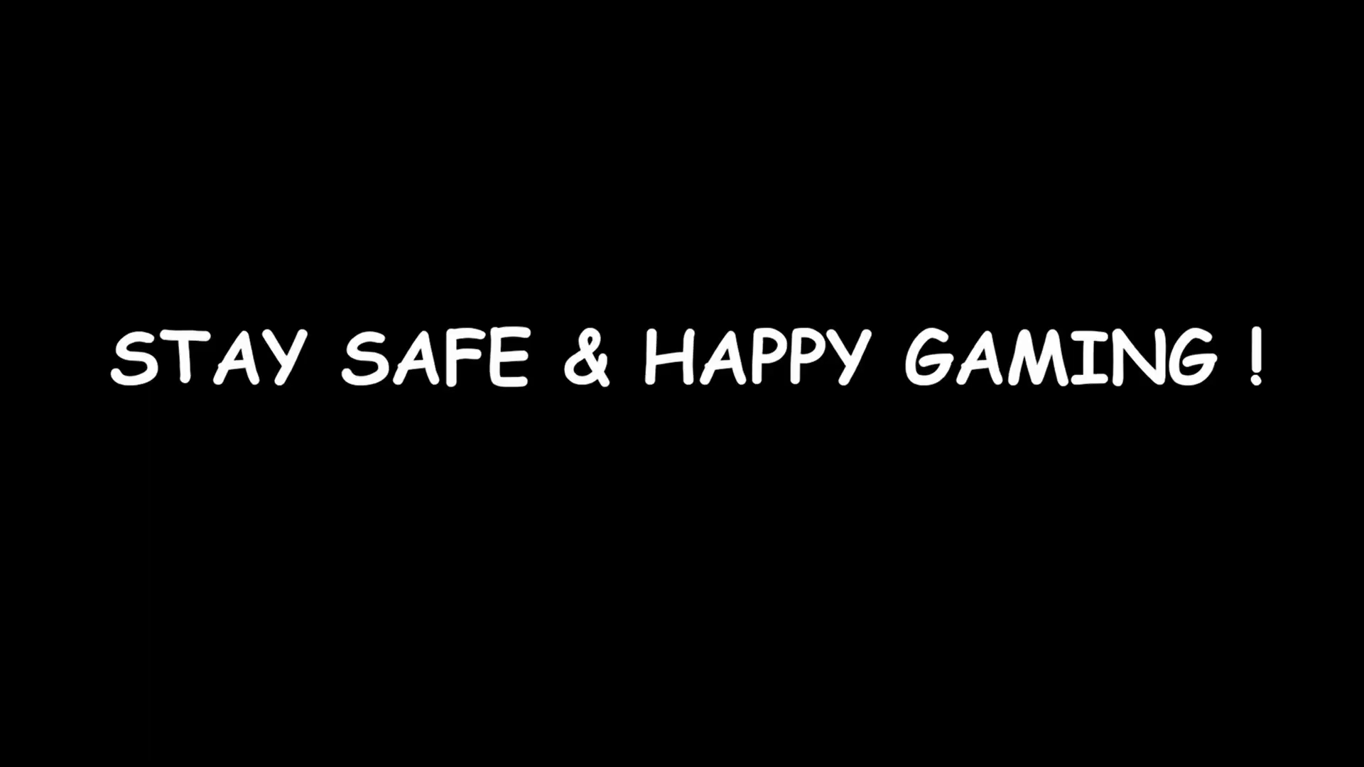